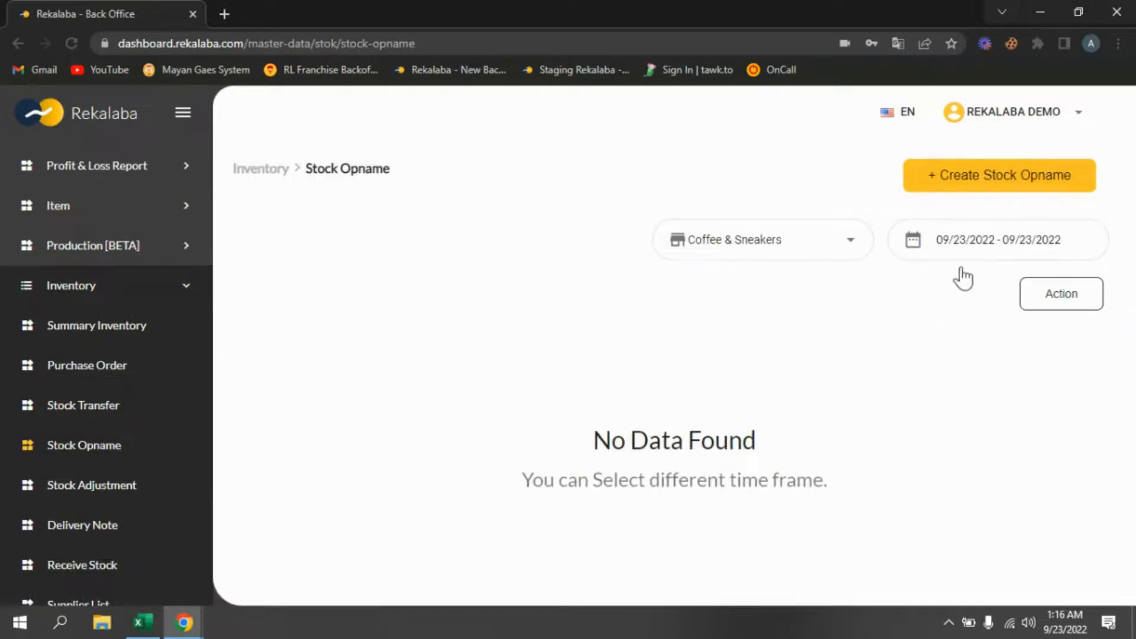
- Filter the stock opname list to the range 1–23 Sep 2022
{"action": "left_click", "coordinate": [980, 253]}
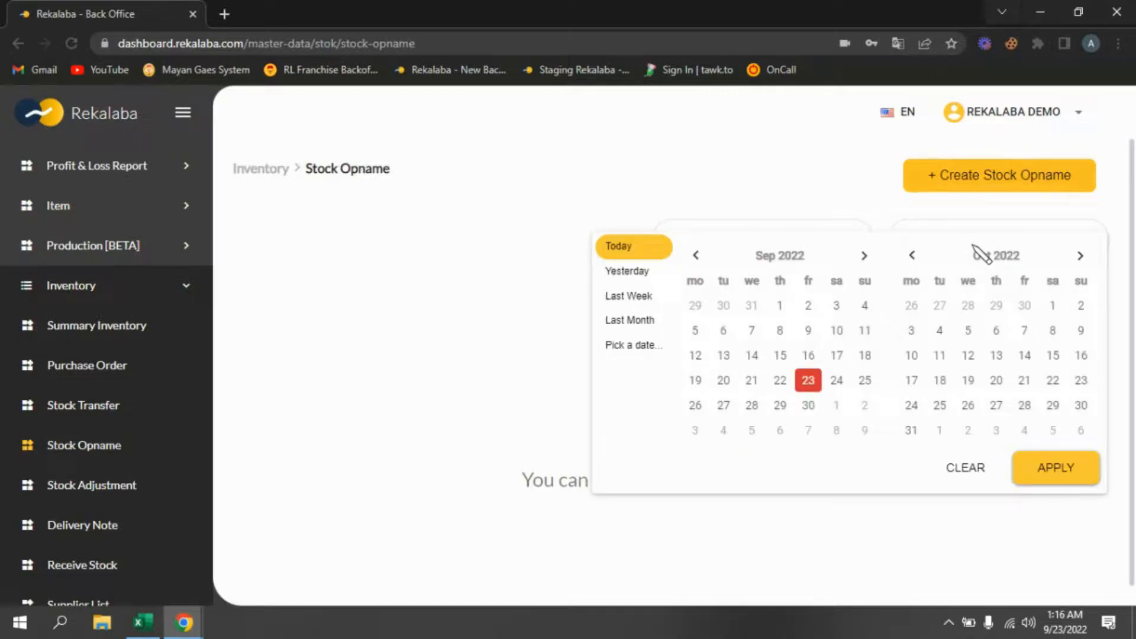
{"action": "left_click", "coordinate": [780, 306]}
{"action": "left_click", "coordinate": [808, 380]}
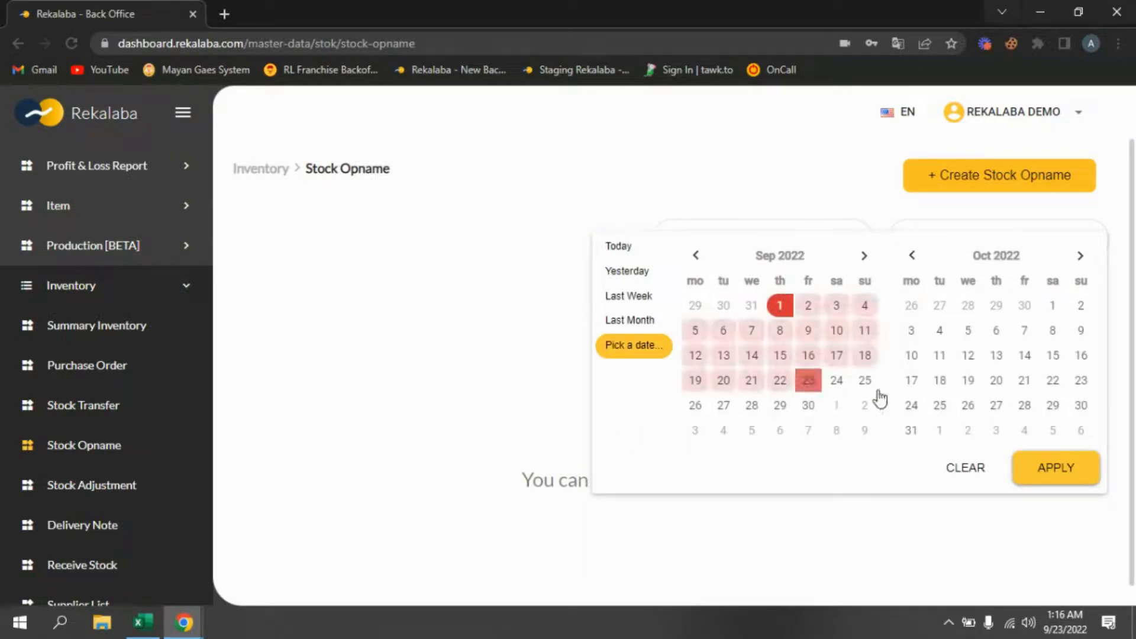
{"action": "left_click", "coordinate": [1057, 469]}
- Reset the stock opname date filter to Today
{"action": "left_click", "coordinate": [997, 245]}
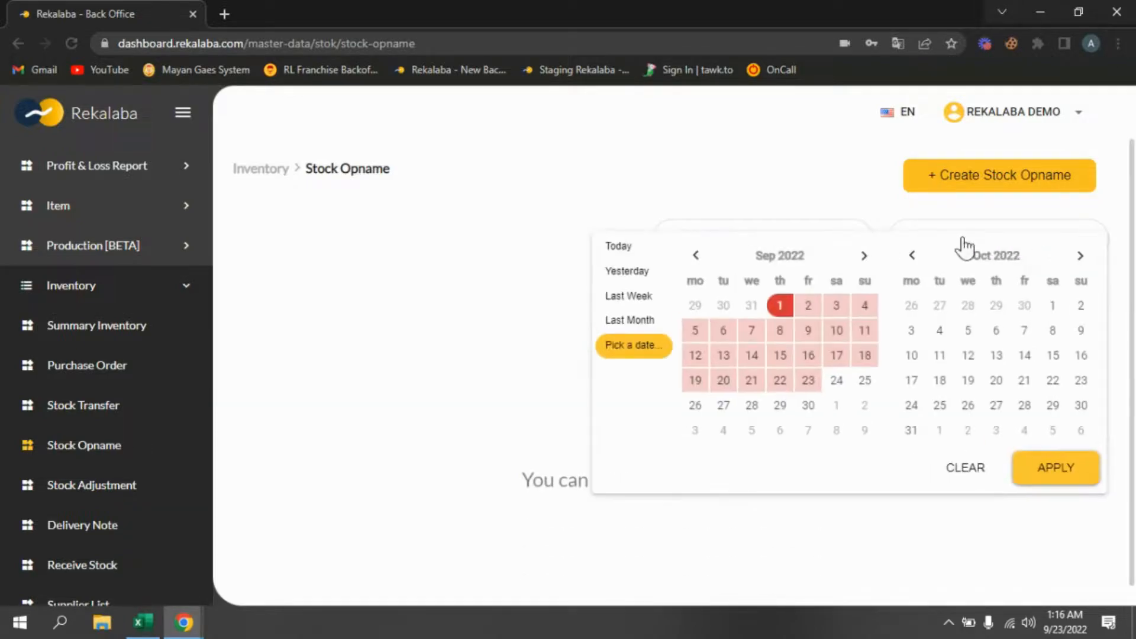
{"action": "left_click", "coordinate": [616, 248]}
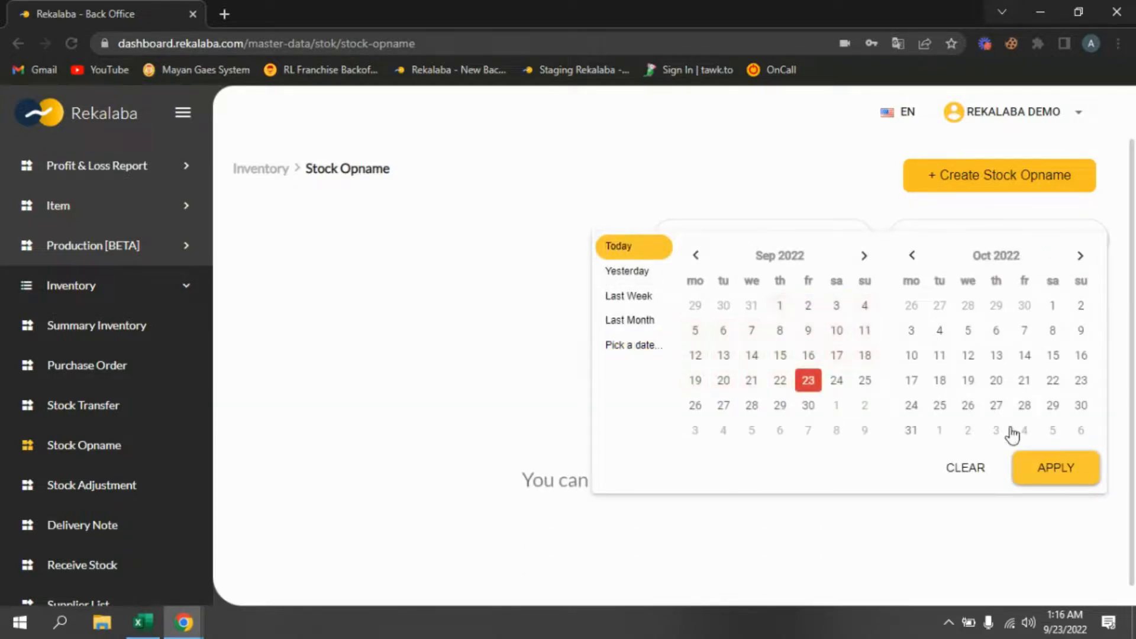
{"action": "left_click", "coordinate": [1057, 469]}
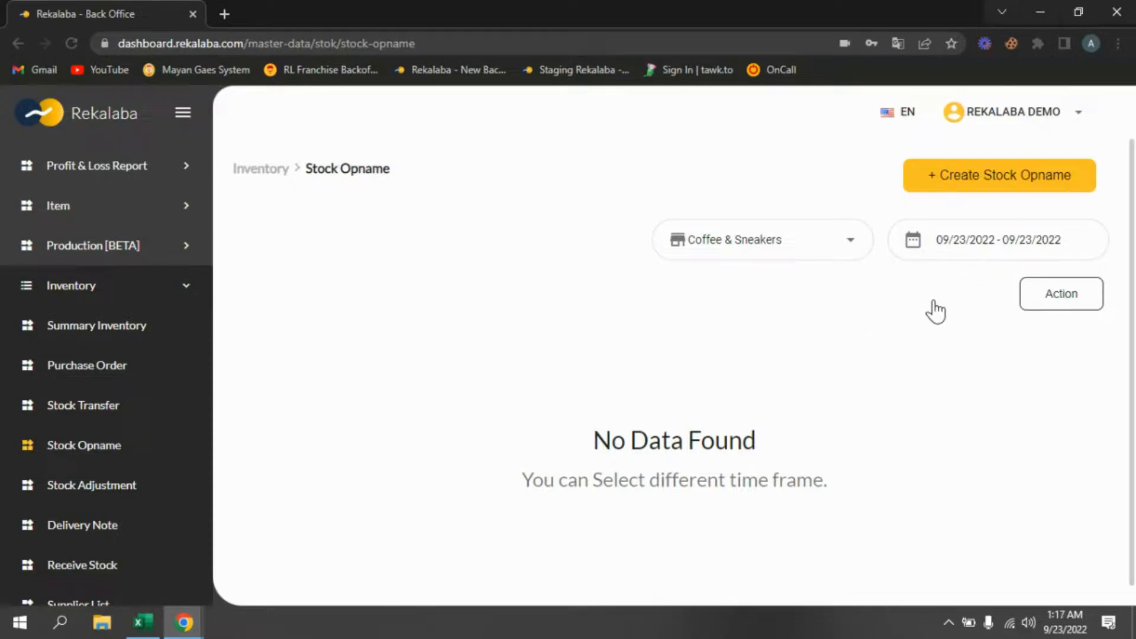
- Download the stock opname import template from the import dialog and close the dialog and download notices
{"action": "left_click", "coordinate": [1063, 302]}
{"action": "left_click", "coordinate": [1076, 309]}
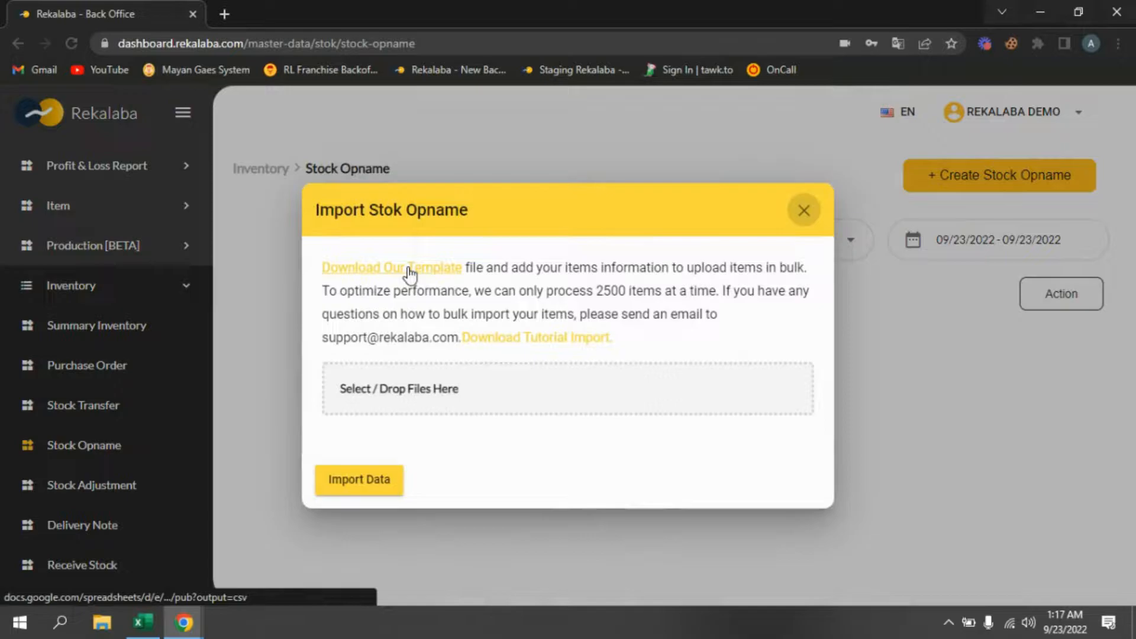
{"action": "left_click", "coordinate": [409, 272]}
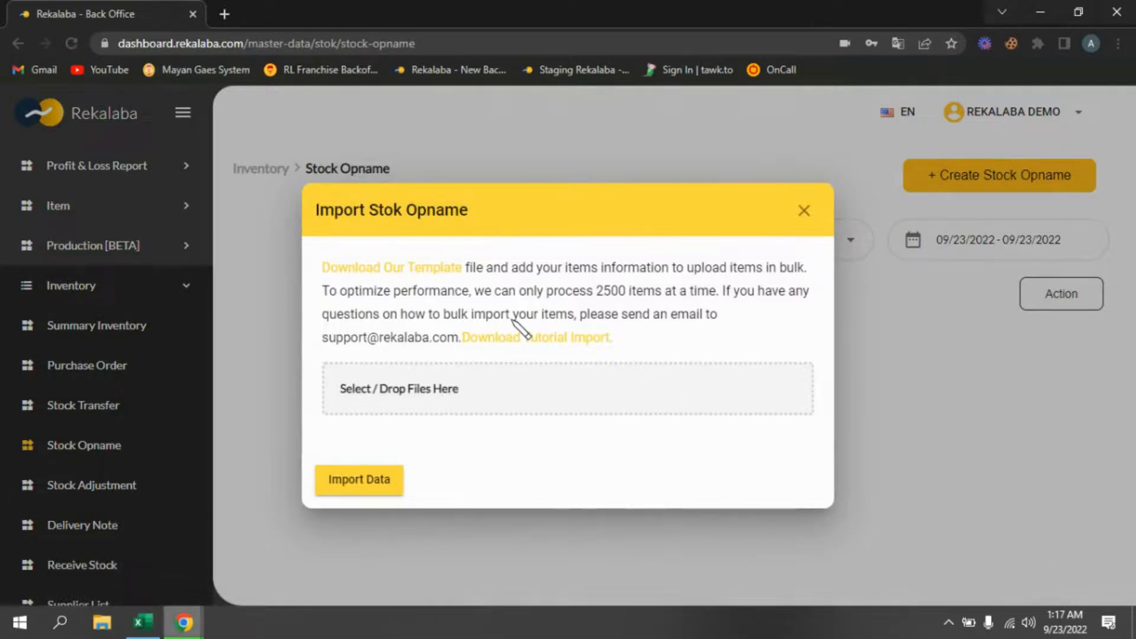
{"action": "left_click", "coordinate": [802, 189]}
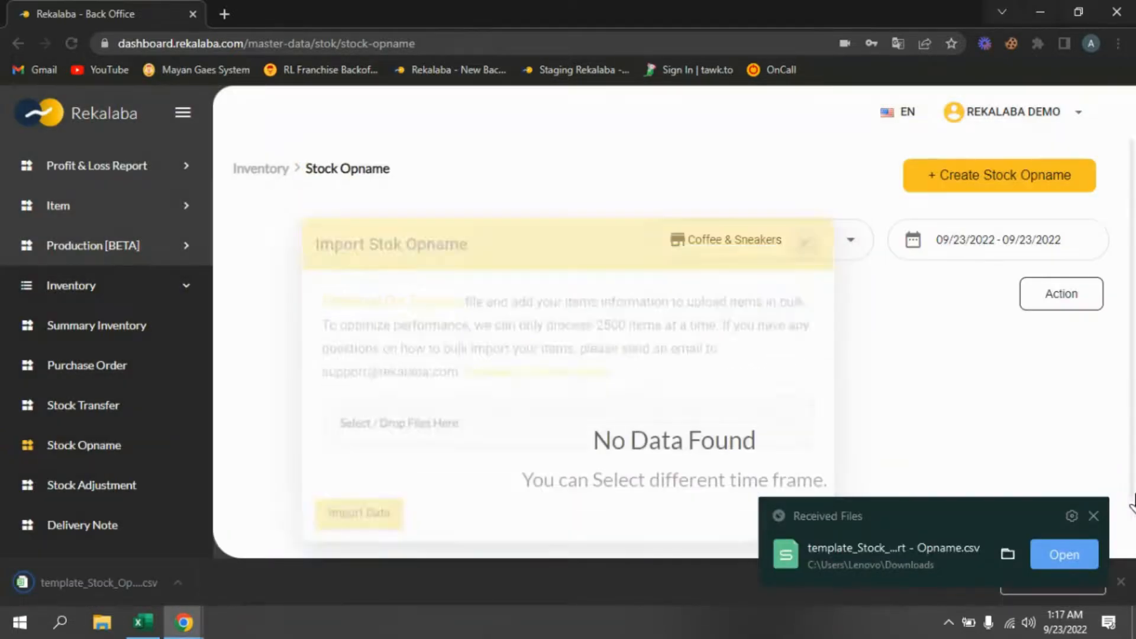
{"action": "left_click", "coordinate": [1094, 516]}
{"action": "left_click", "coordinate": [1121, 583]}
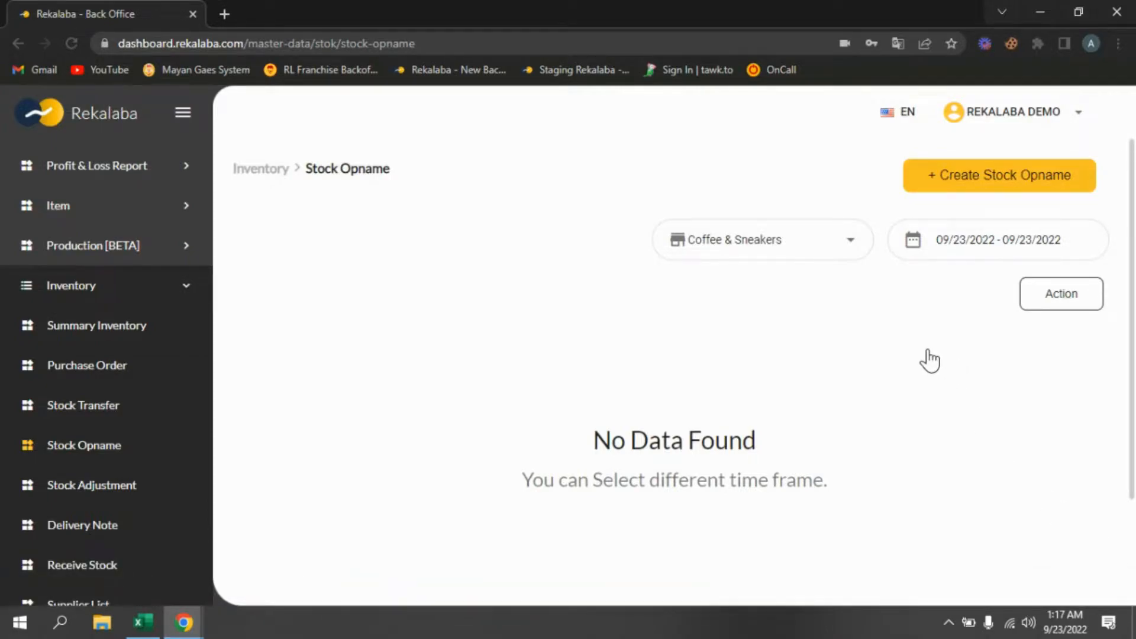
- Create a new stock opname with start date 9/1/2022 and end date 9/23/2022
{"action": "left_click", "coordinate": [966, 184]}
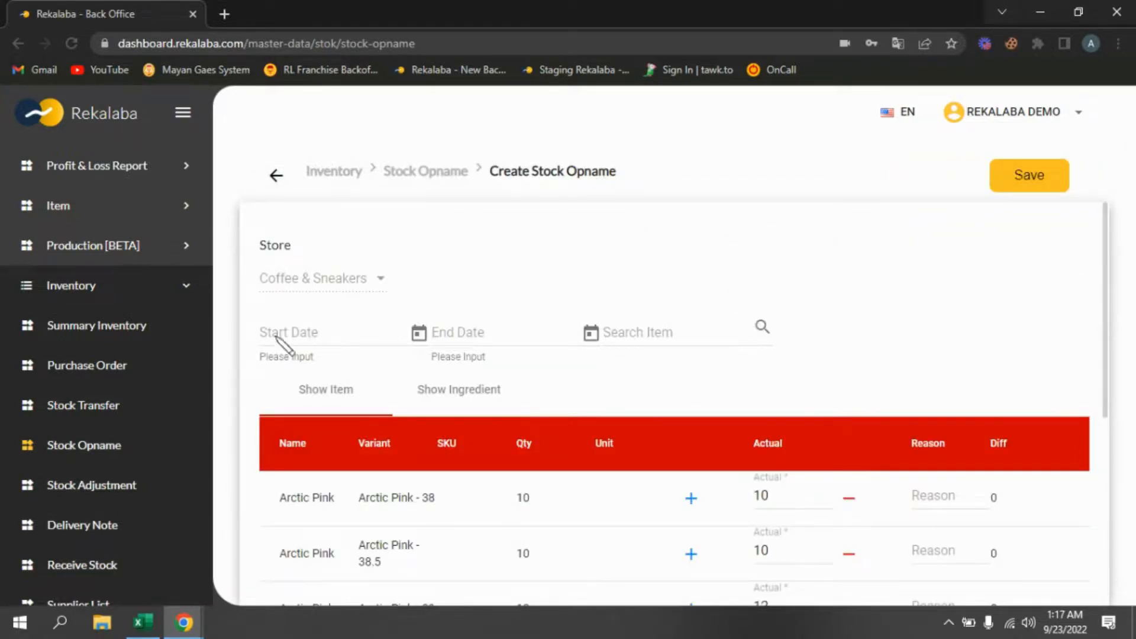
{"action": "left_click", "coordinate": [420, 338]}
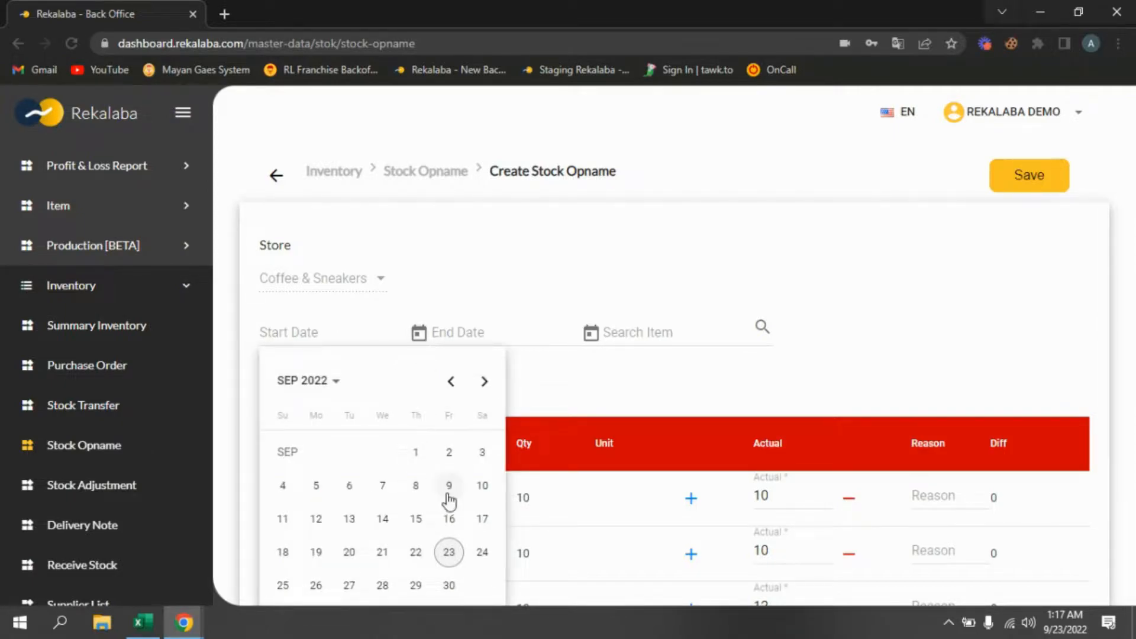
{"action": "left_click", "coordinate": [450, 553]}
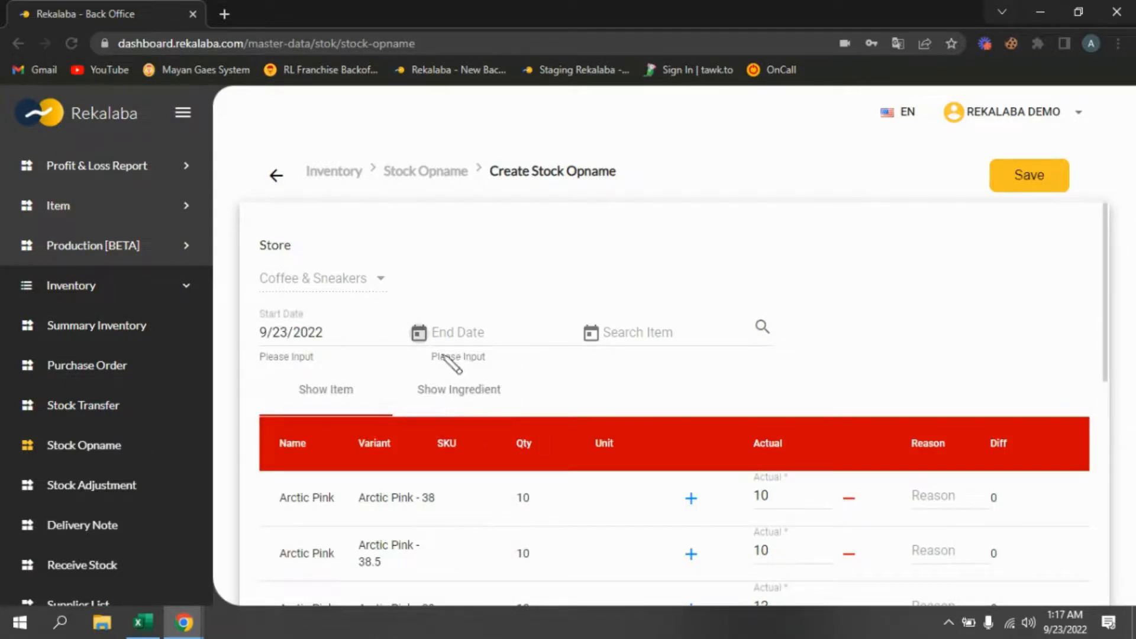
{"action": "left_click", "coordinate": [420, 336]}
{"action": "left_click", "coordinate": [416, 458]}
{"action": "left_click", "coordinate": [592, 334]}
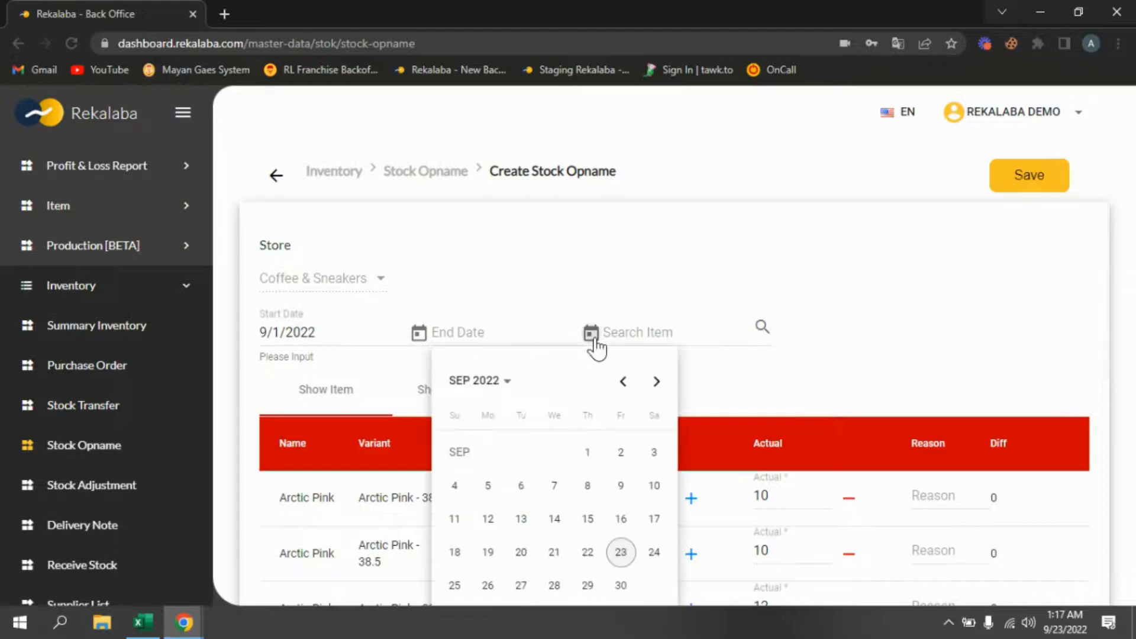
{"action": "left_click", "coordinate": [621, 553]}
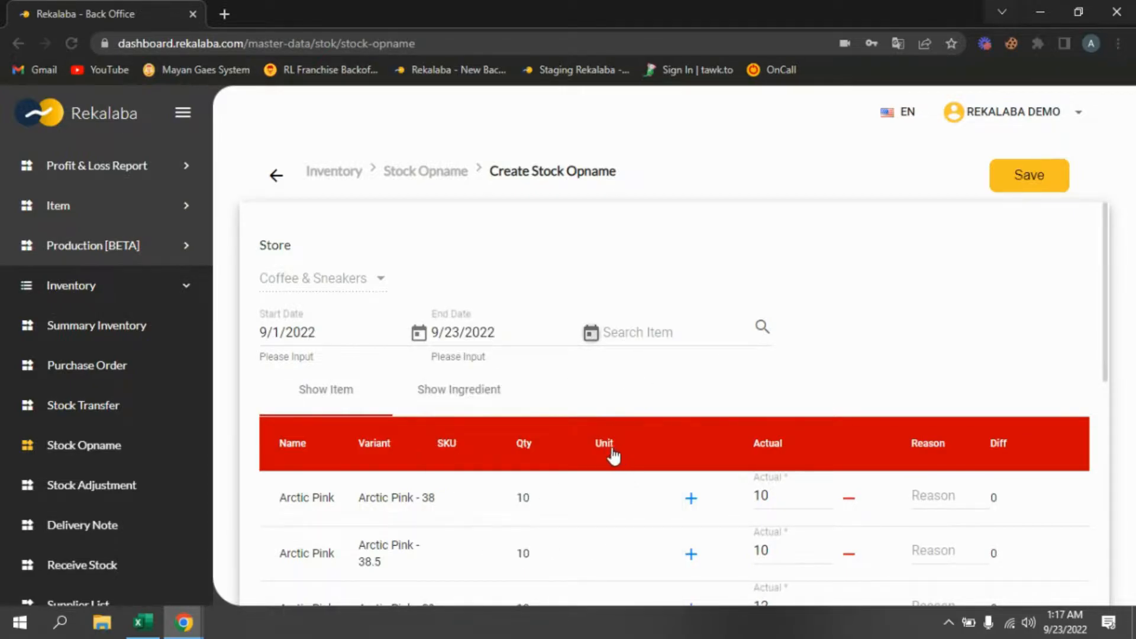
- Review the item and ingredient lists of the new stock opname
{"action": "scroll", "coordinate": [379, 394], "scroll_direction": "down", "scroll_amount": 3}
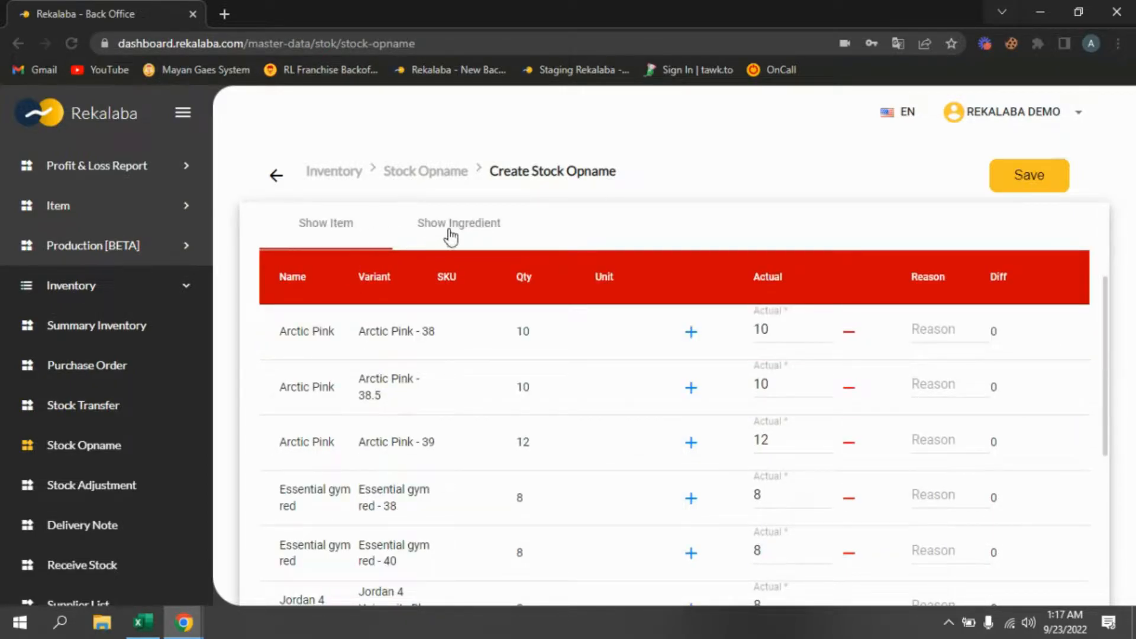
{"action": "left_click", "coordinate": [451, 237]}
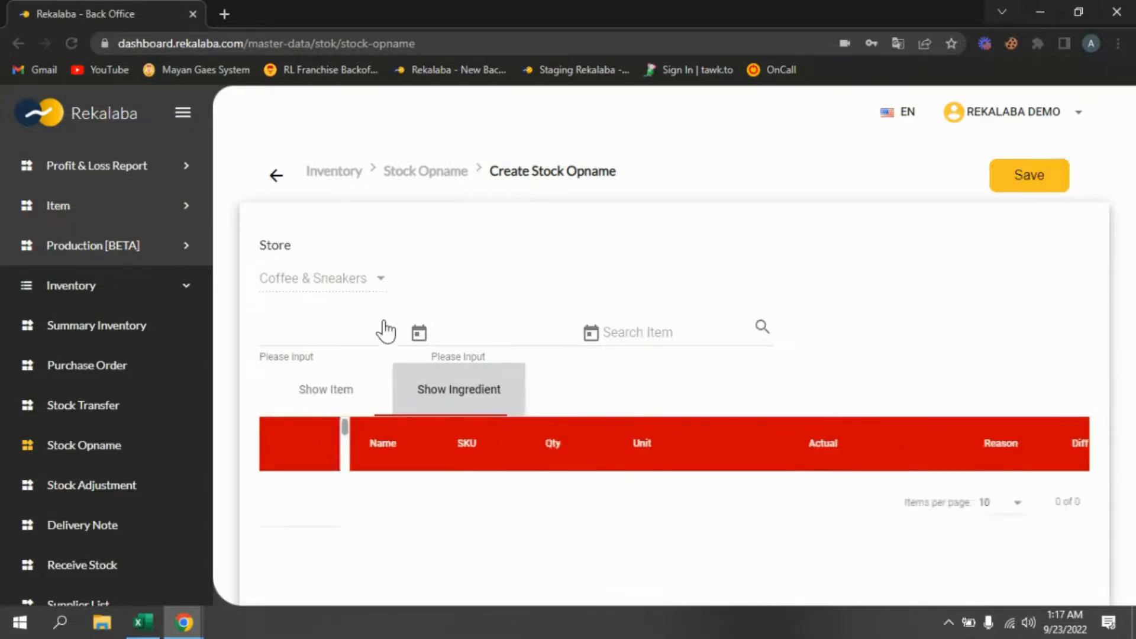
{"action": "left_click", "coordinate": [335, 405]}
{"action": "scroll", "coordinate": [508, 445], "scroll_direction": "down", "scroll_amount": 3}
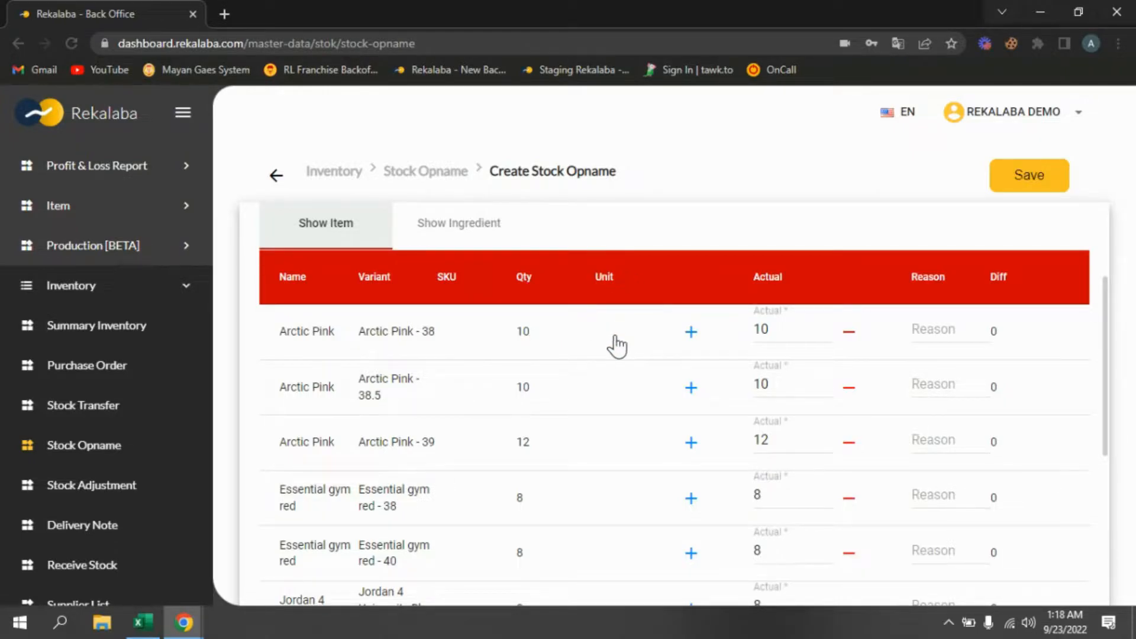
{"action": "scroll", "coordinate": [616, 346], "scroll_direction": "down", "scroll_amount": 3}
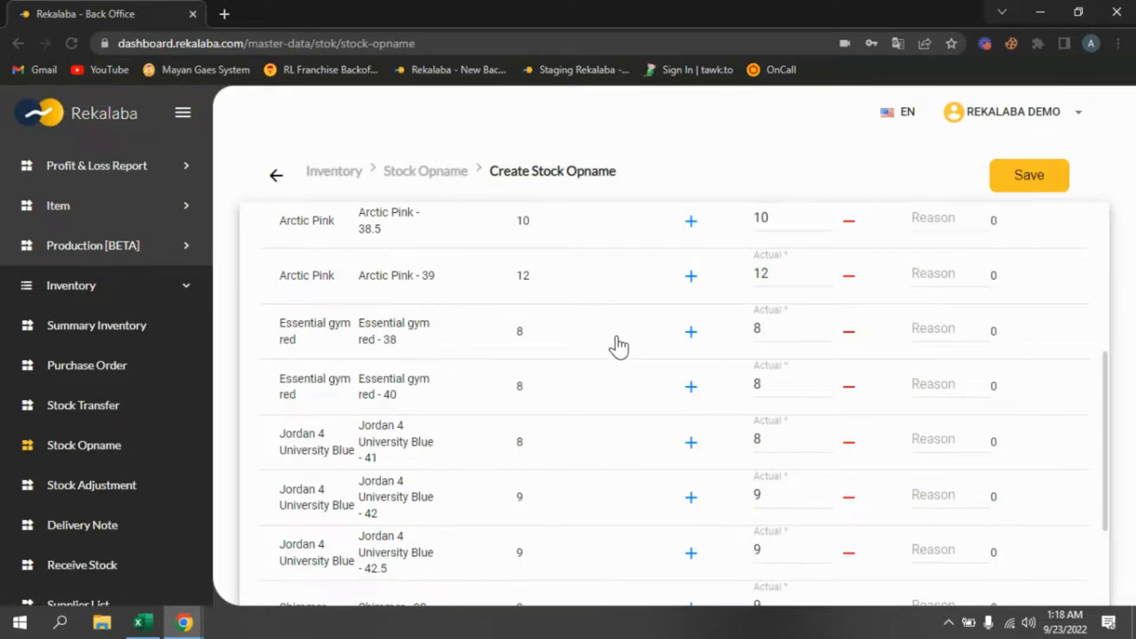
{"action": "scroll", "coordinate": [618, 346], "scroll_direction": "up", "scroll_amount": 3}
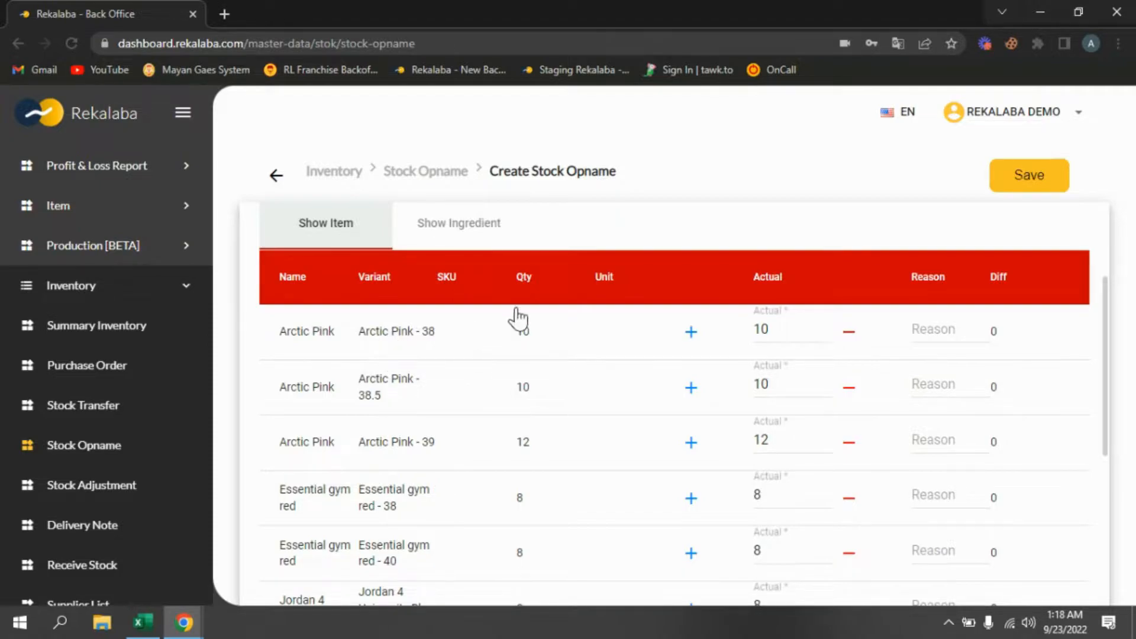
- Set the Arctic Pink - 38 actual quantity to 9 with reason Rusak and save the opname
{"action": "left_click", "coordinate": [797, 333]}
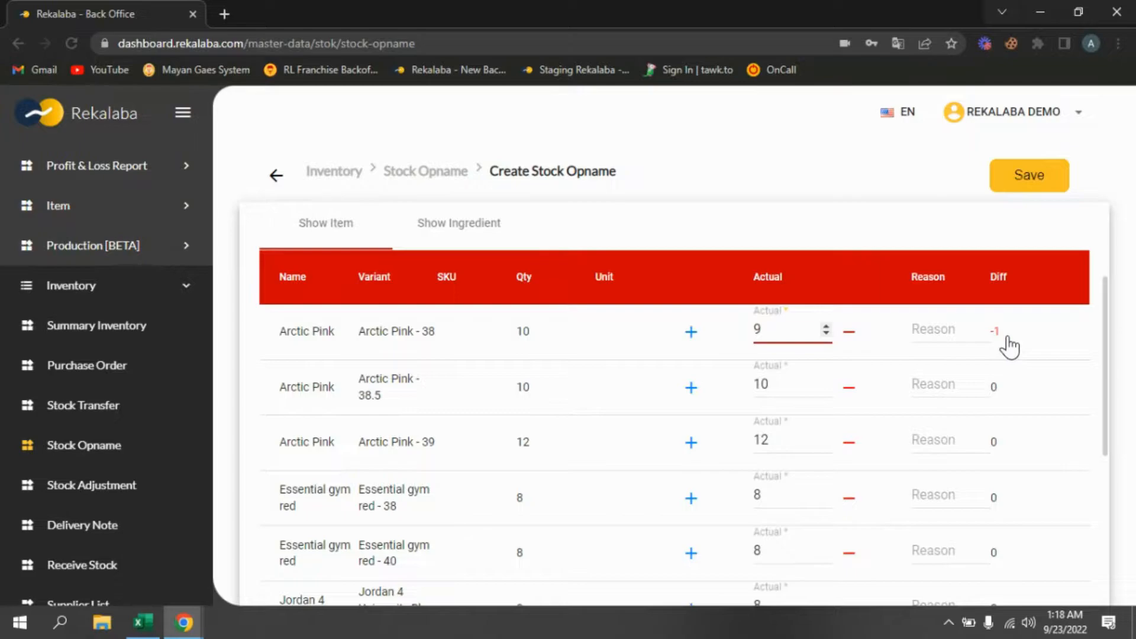
{"action": "left_click", "coordinate": [945, 338]}
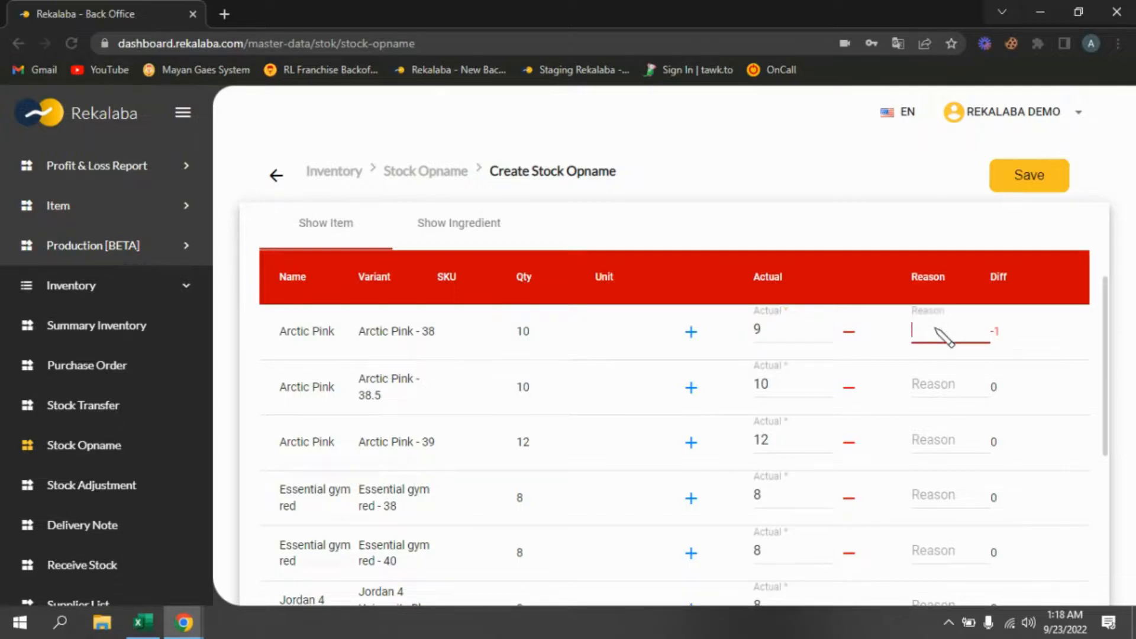
{"action": "type", "text": "Rusak"}
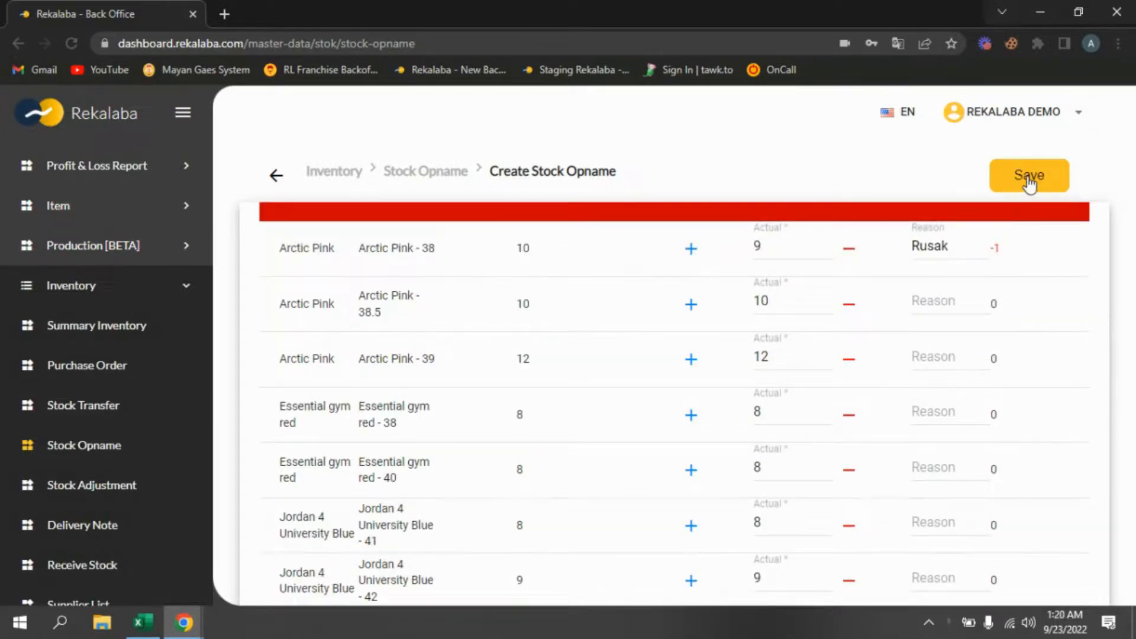
{"action": "left_click", "coordinate": [1030, 178]}
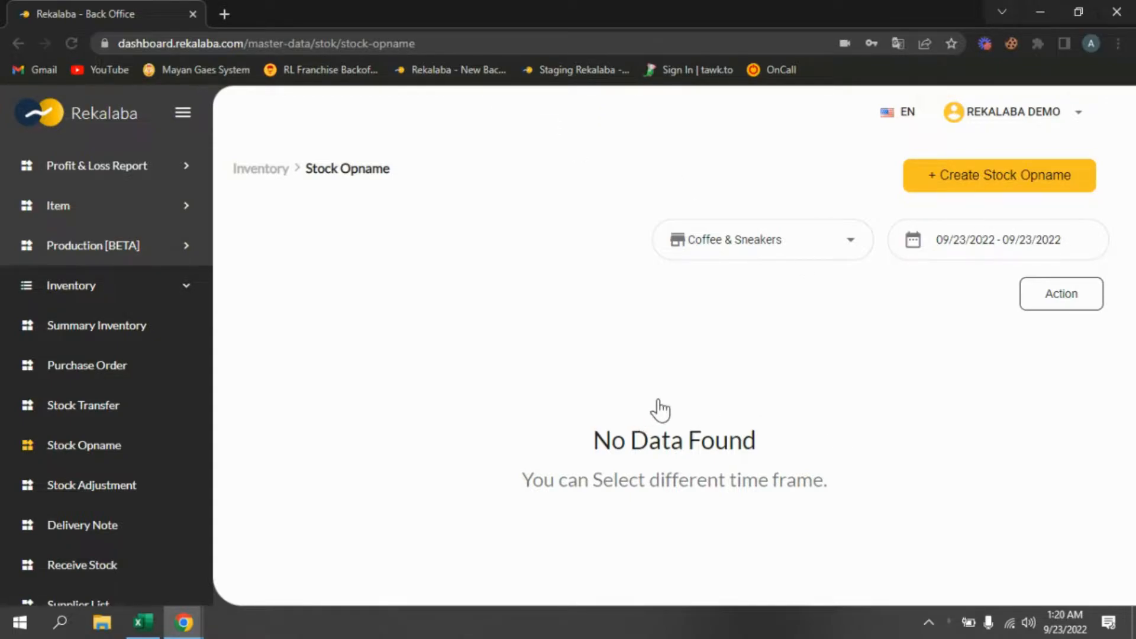
- Filter the stock opname list to the range 1–23 Sep 2022
{"action": "left_click", "coordinate": [999, 240]}
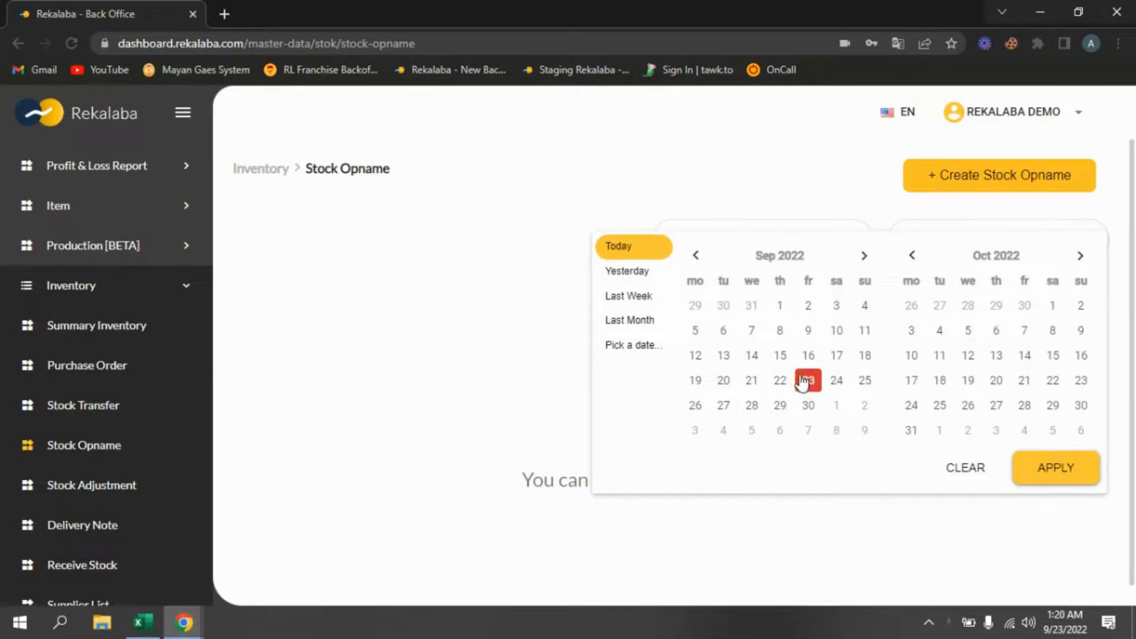
{"action": "left_click", "coordinate": [780, 308]}
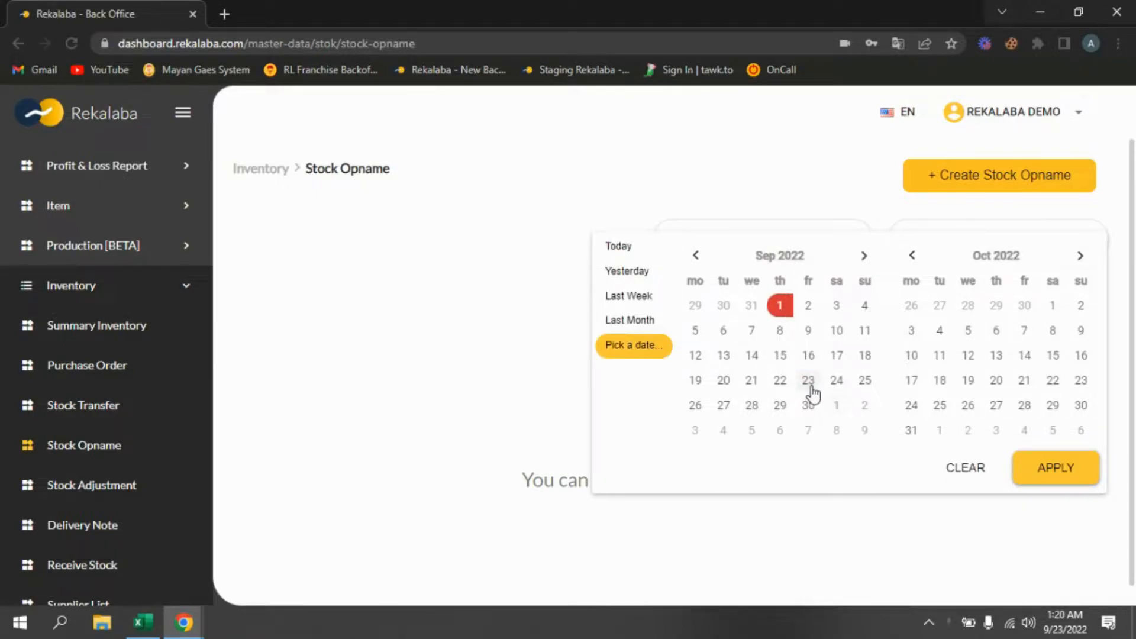
{"action": "left_click", "coordinate": [813, 385]}
{"action": "left_click", "coordinate": [1057, 469]}
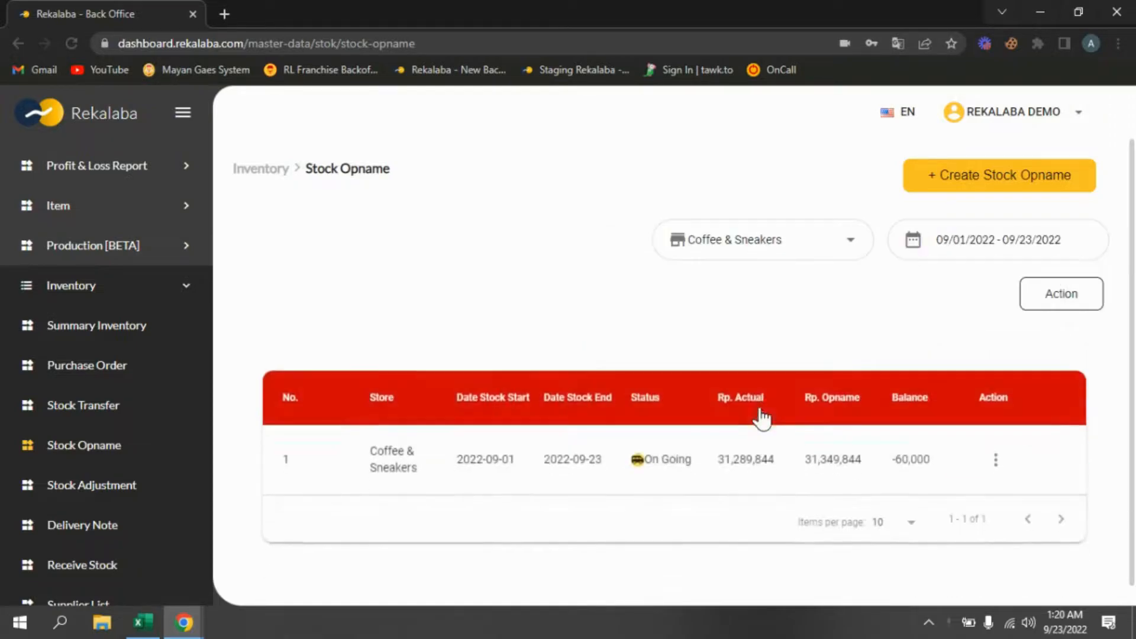
{"action": "scroll", "coordinate": [758, 418], "scroll_direction": "down", "scroll_amount": 1}
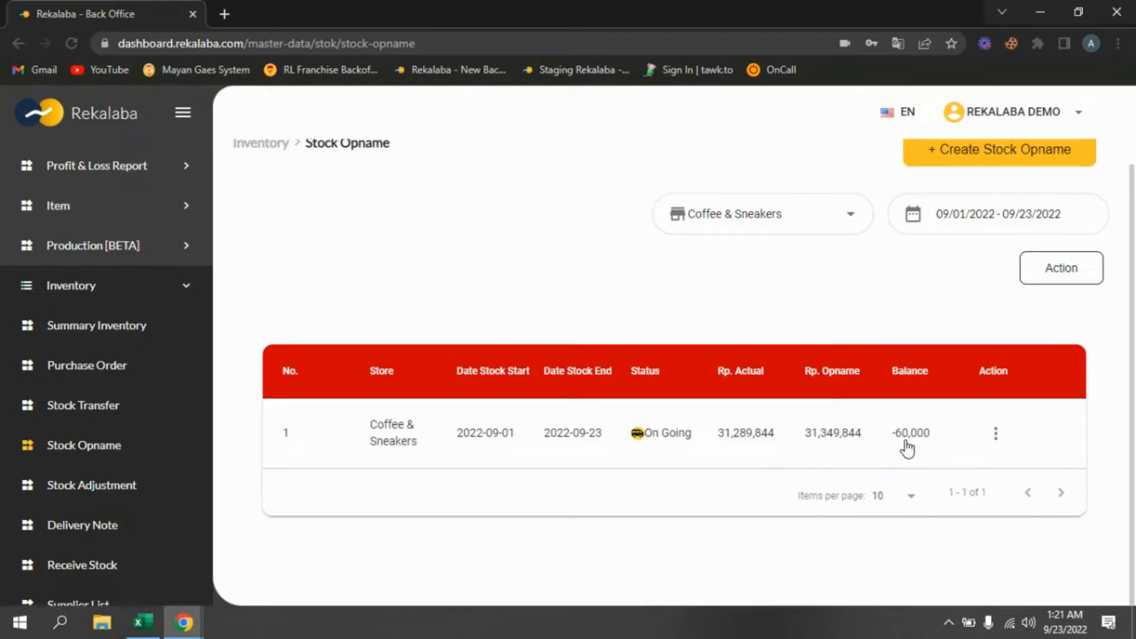
- Try to remove the stock opname from the list
{"action": "left_click", "coordinate": [995, 435]}
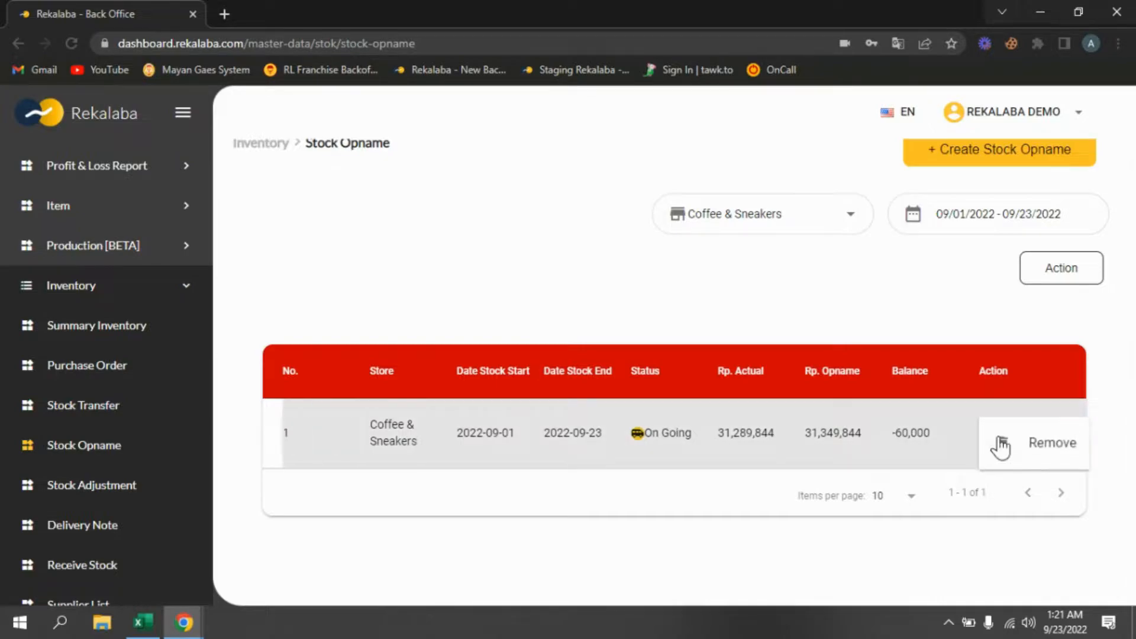
{"action": "left_click", "coordinate": [1053, 454]}
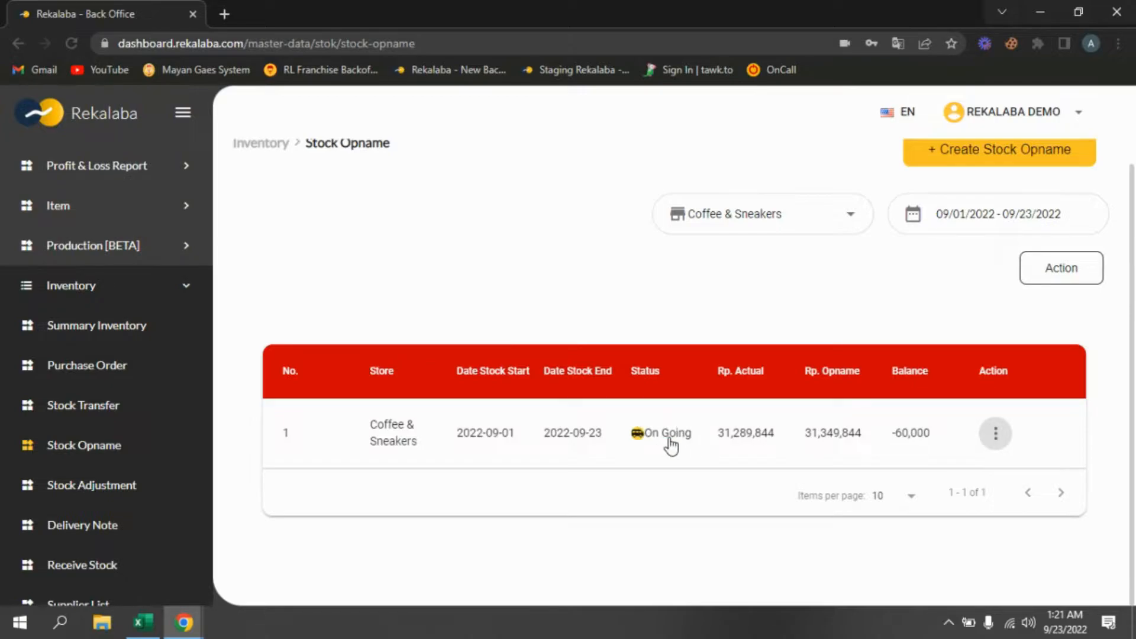
- Open the ongoing stock opname and review its totals and item rows
{"action": "left_click", "coordinate": [672, 441]}
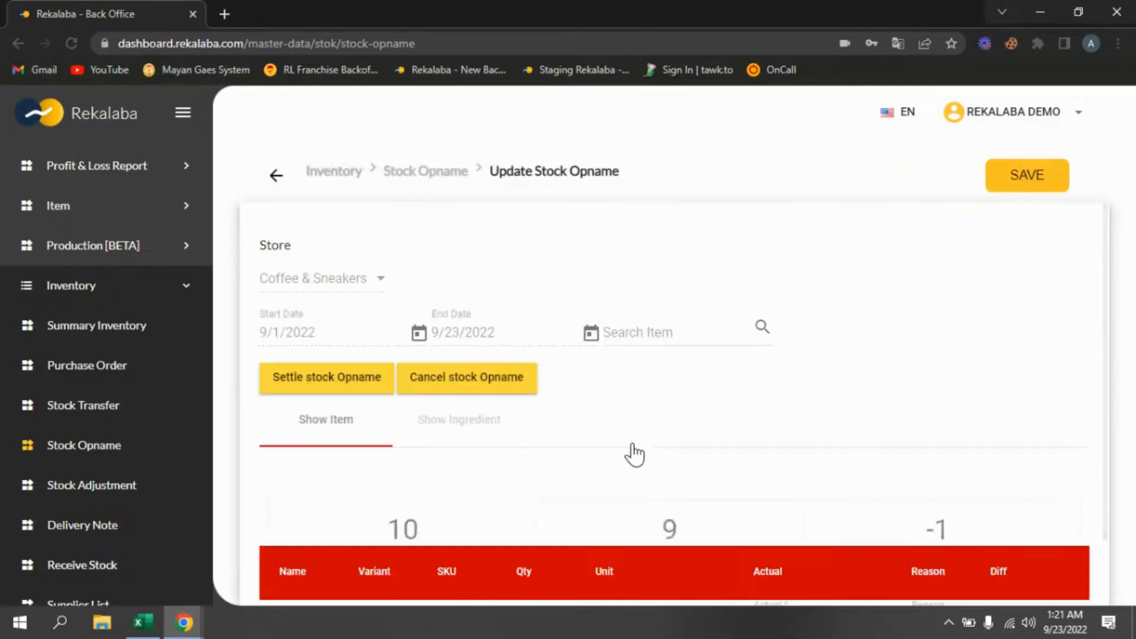
{"action": "scroll", "coordinate": [555, 440], "scroll_direction": "down", "scroll_amount": 2}
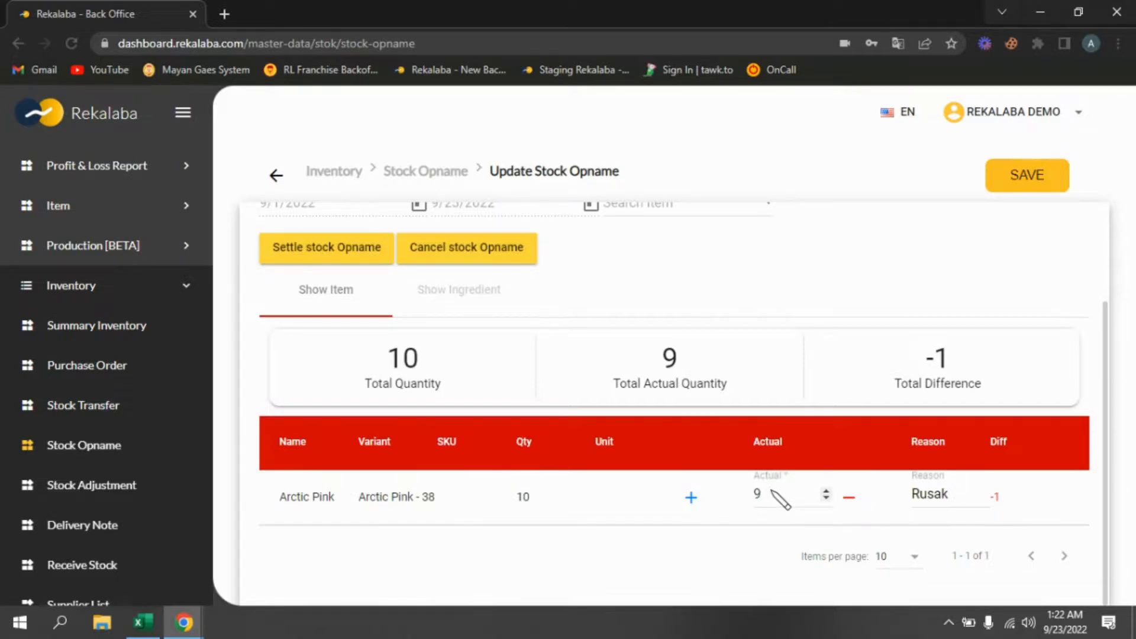
{"action": "scroll", "coordinate": [509, 326], "scroll_direction": "up", "scroll_amount": 2}
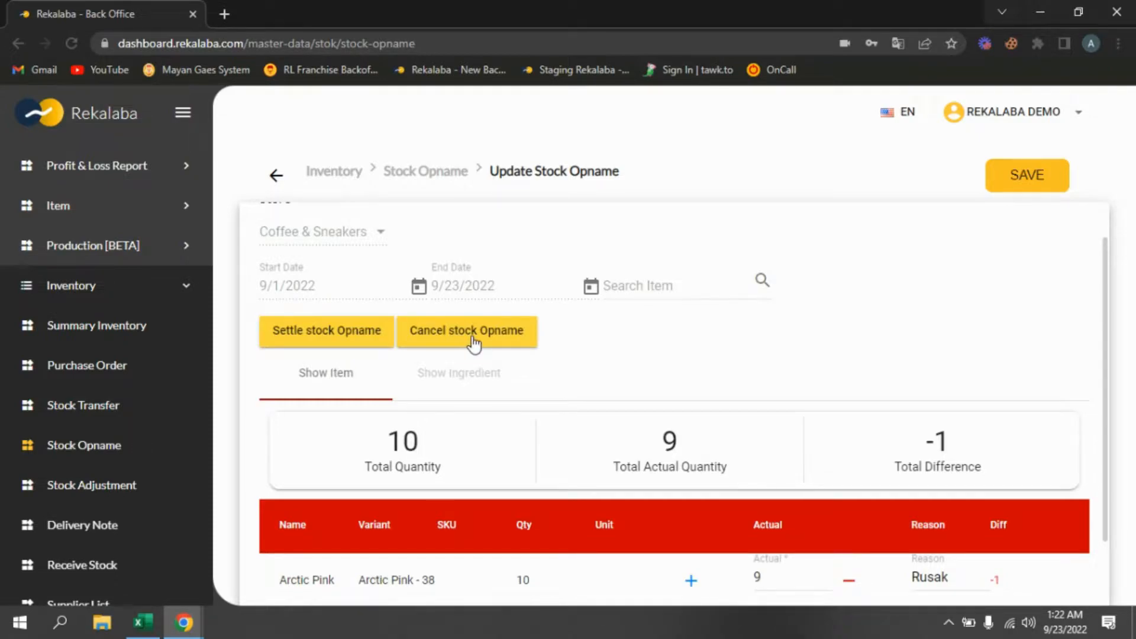
- Settle the stock opname, answering YES and pasting the confirmation text 'opname DONE' before confirming
{"action": "left_click", "coordinate": [344, 342]}
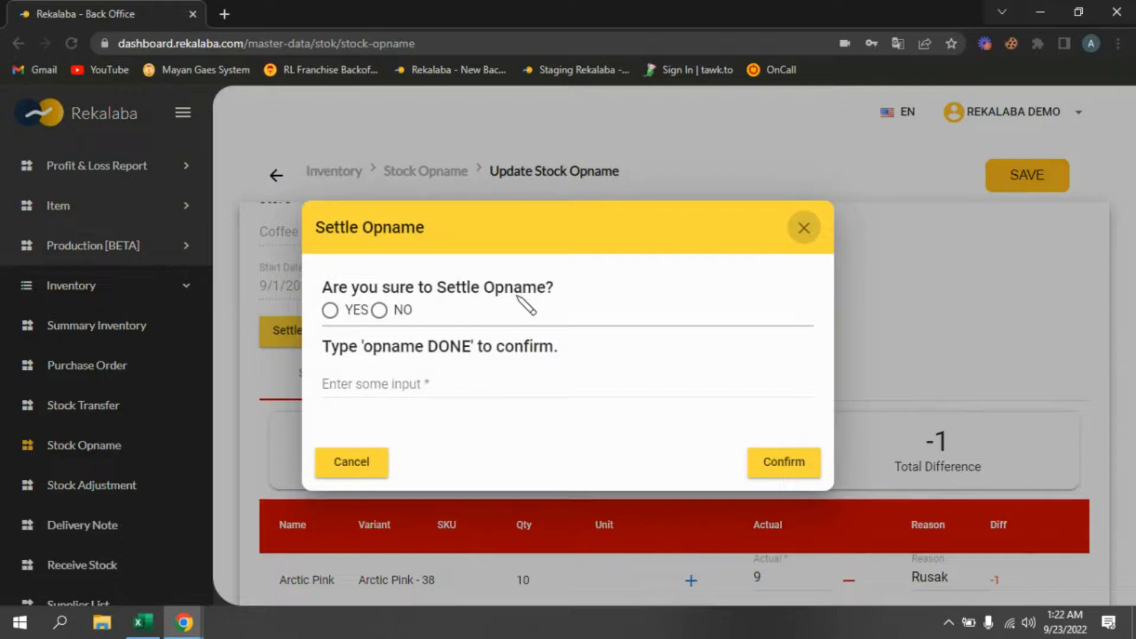
{"action": "left_click", "coordinate": [330, 310]}
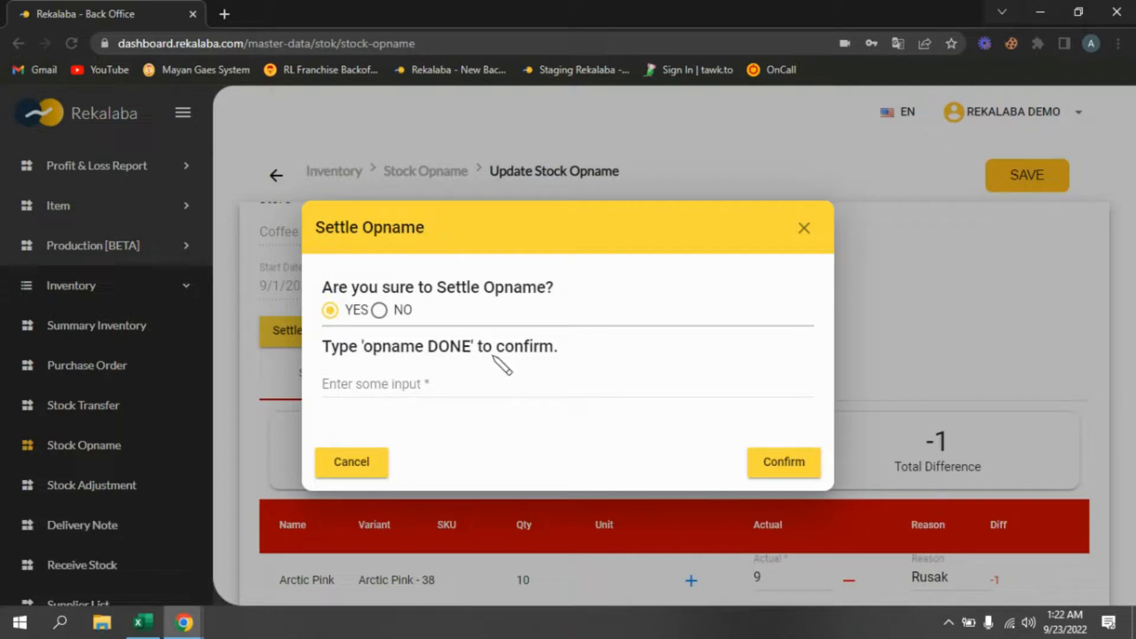
{"action": "left_click_drag", "start_coordinate": [366, 349], "coordinate": [473, 358]}
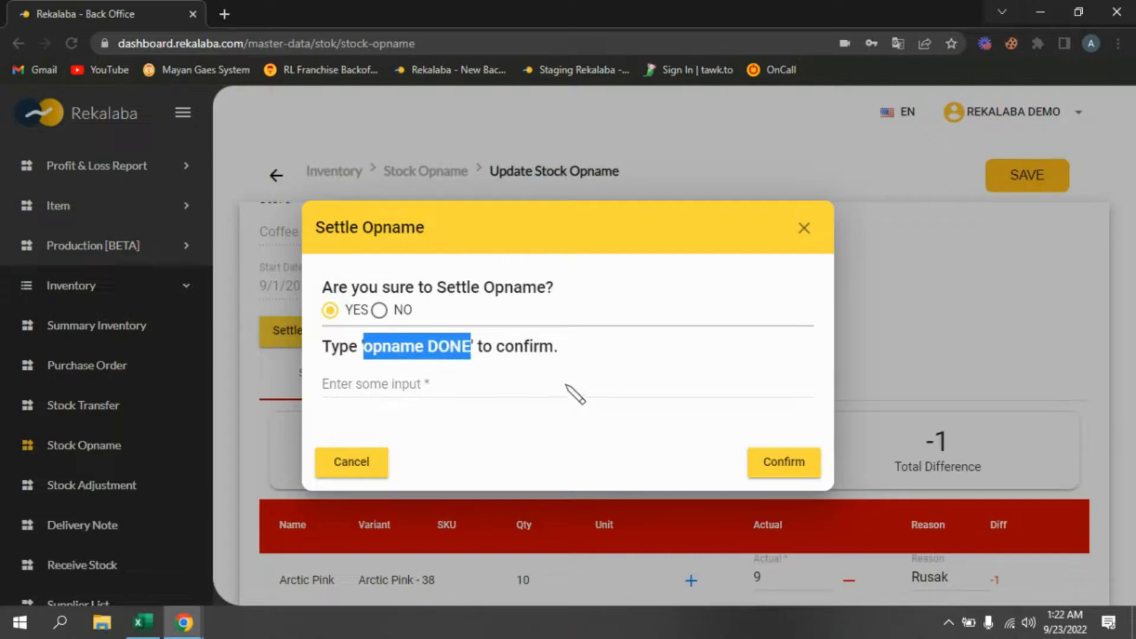
{"action": "left_click", "coordinate": [366, 347]}
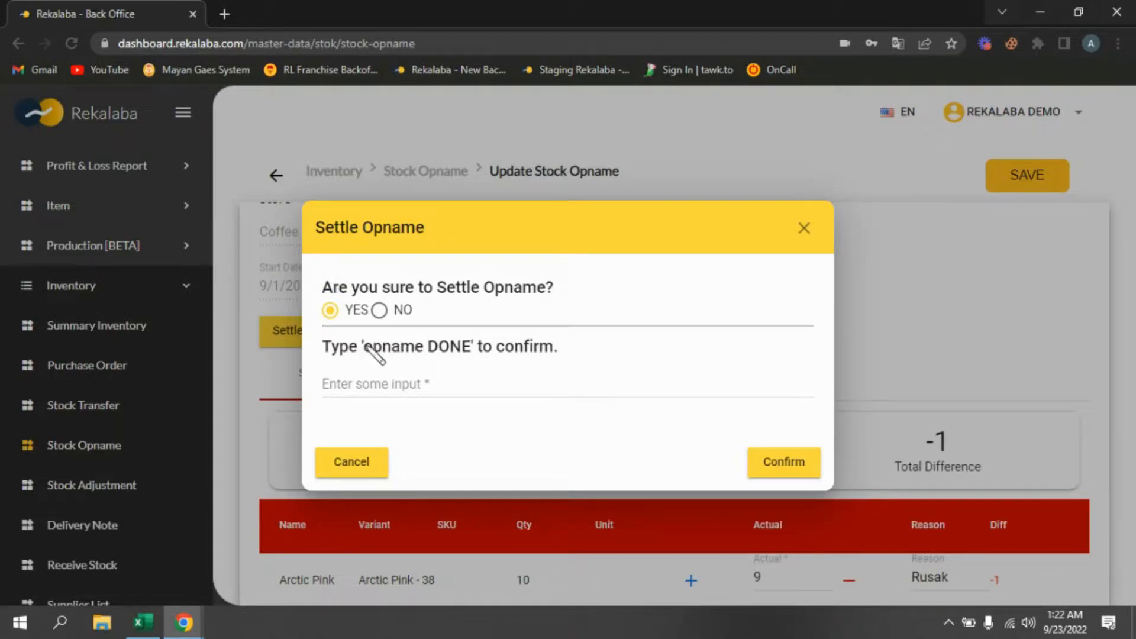
{"action": "left_click_drag", "start_coordinate": [366, 347], "coordinate": [474, 351]}
{"action": "key", "text": "ctrl+c"}
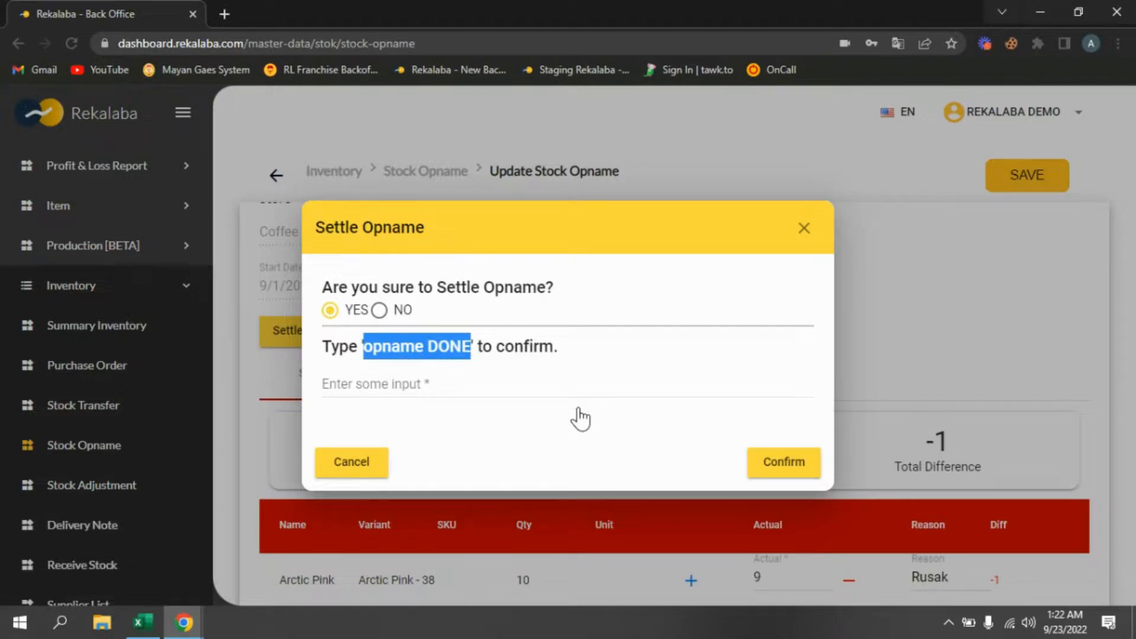
{"action": "left_click", "coordinate": [395, 388]}
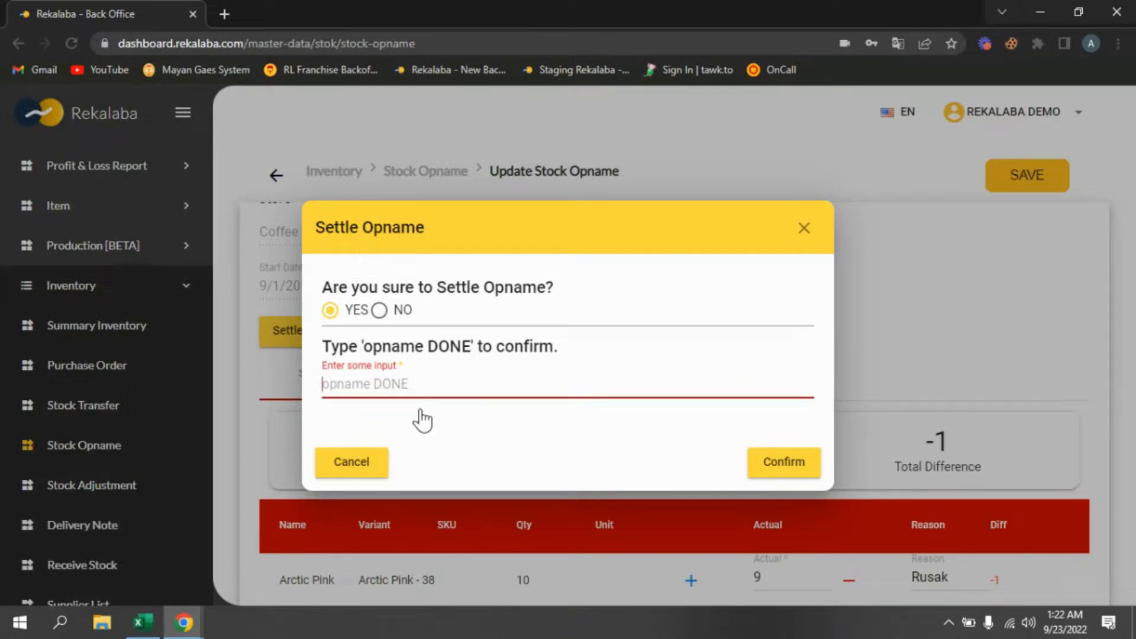
{"action": "key", "text": "ctrl+v"}
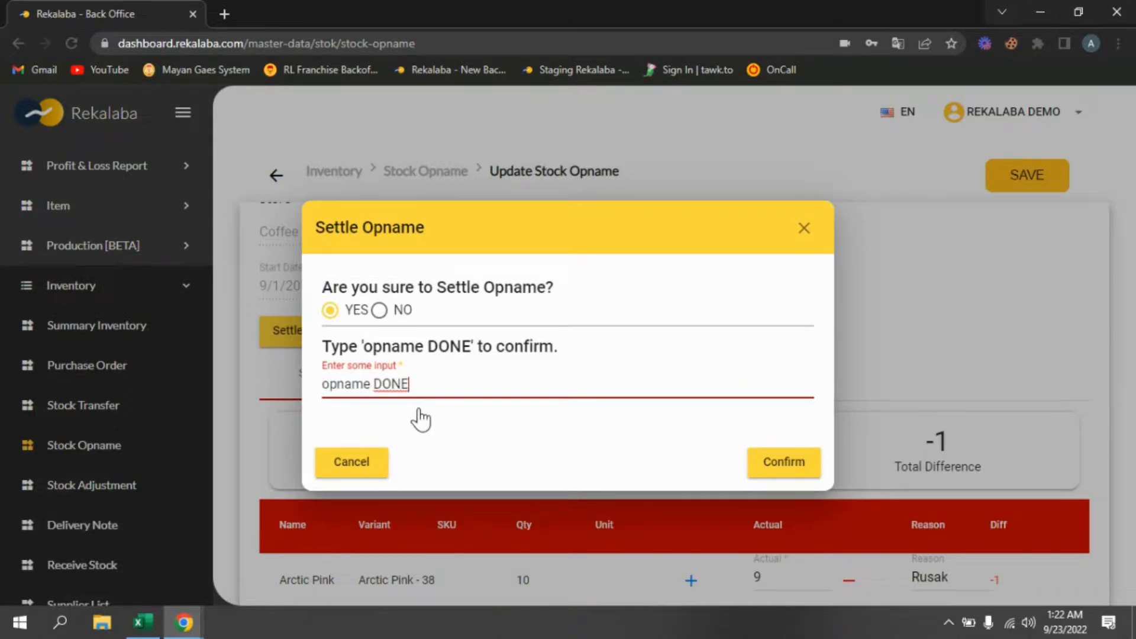
{"action": "left_click", "coordinate": [779, 467]}
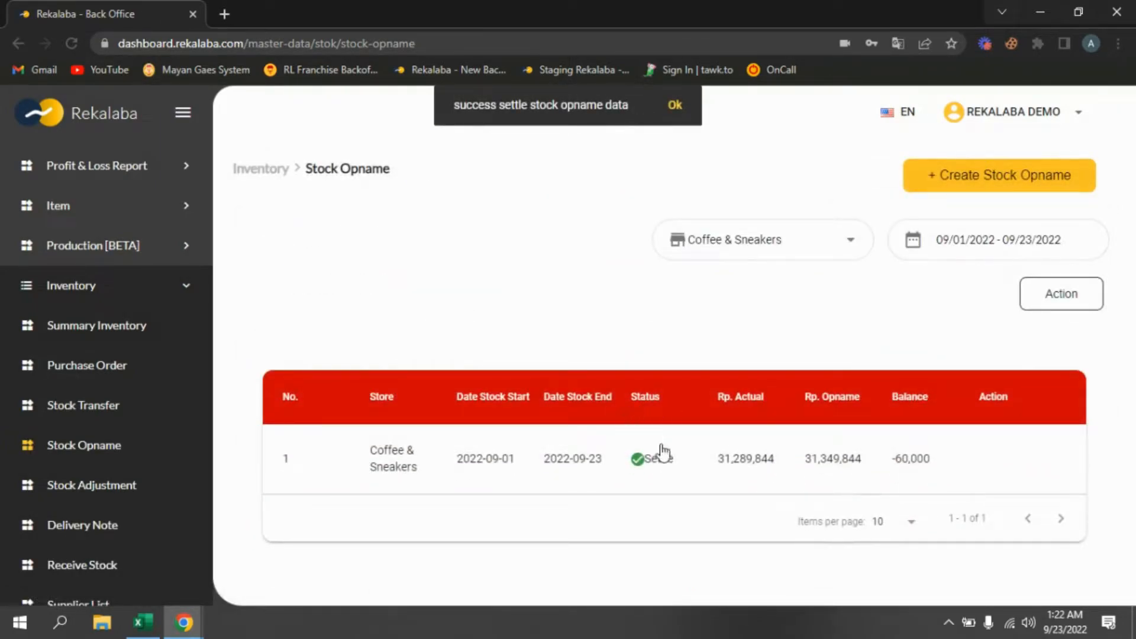
- Review the item rows of the summary inventory and open the stock detail for Arctic Pink - 38
{"action": "left_click", "coordinate": [108, 335]}
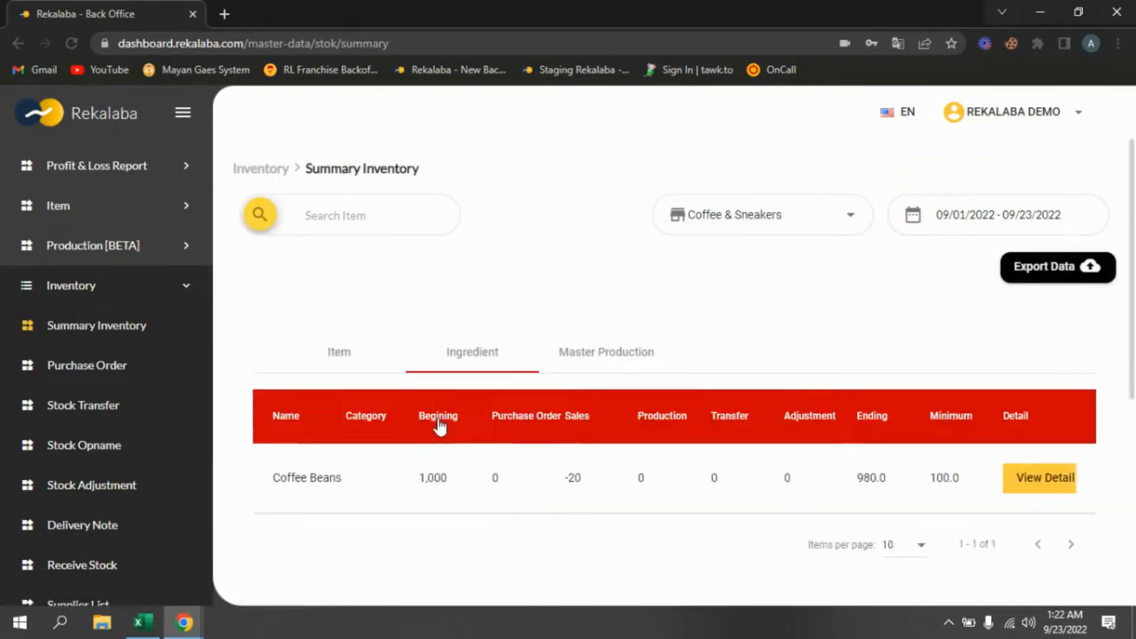
{"action": "left_click", "coordinate": [343, 362]}
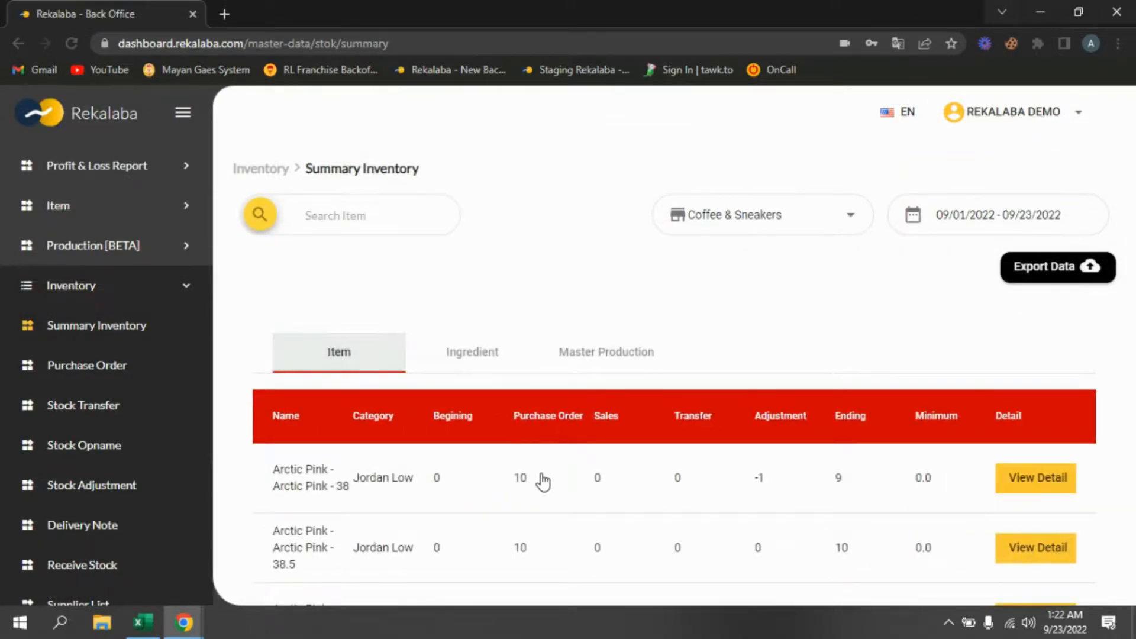
{"action": "scroll", "coordinate": [541, 487], "scroll_direction": "down", "scroll_amount": 1}
{"action": "scroll", "coordinate": [840, 367], "scroll_direction": "down", "scroll_amount": 1}
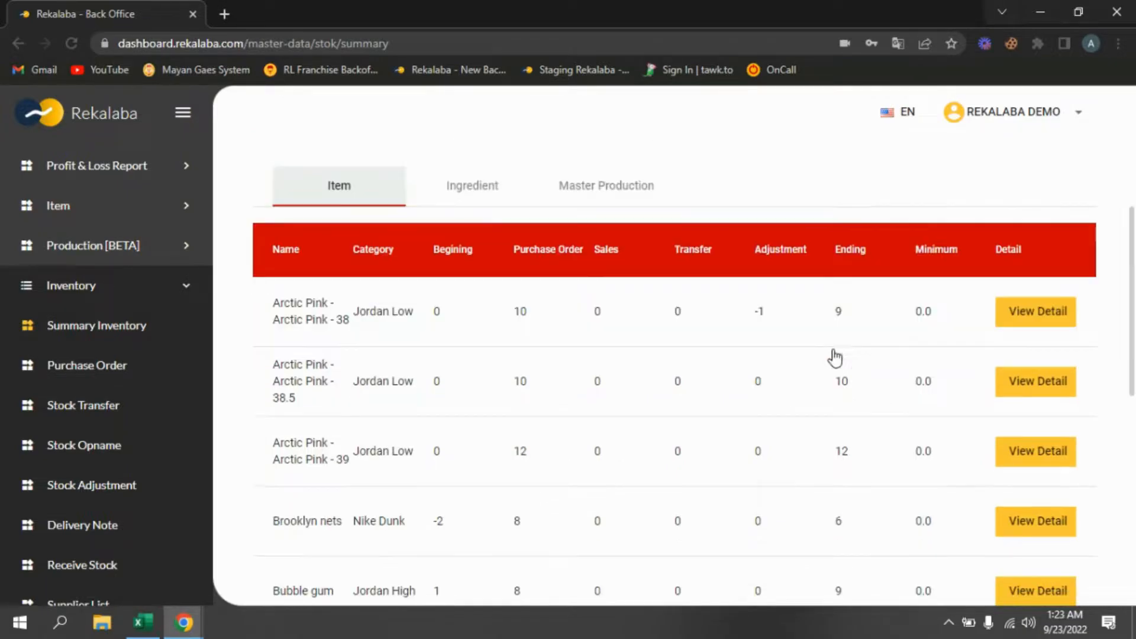
{"action": "double_click", "coordinate": [760, 311]}
{"action": "double_click", "coordinate": [846, 313]}
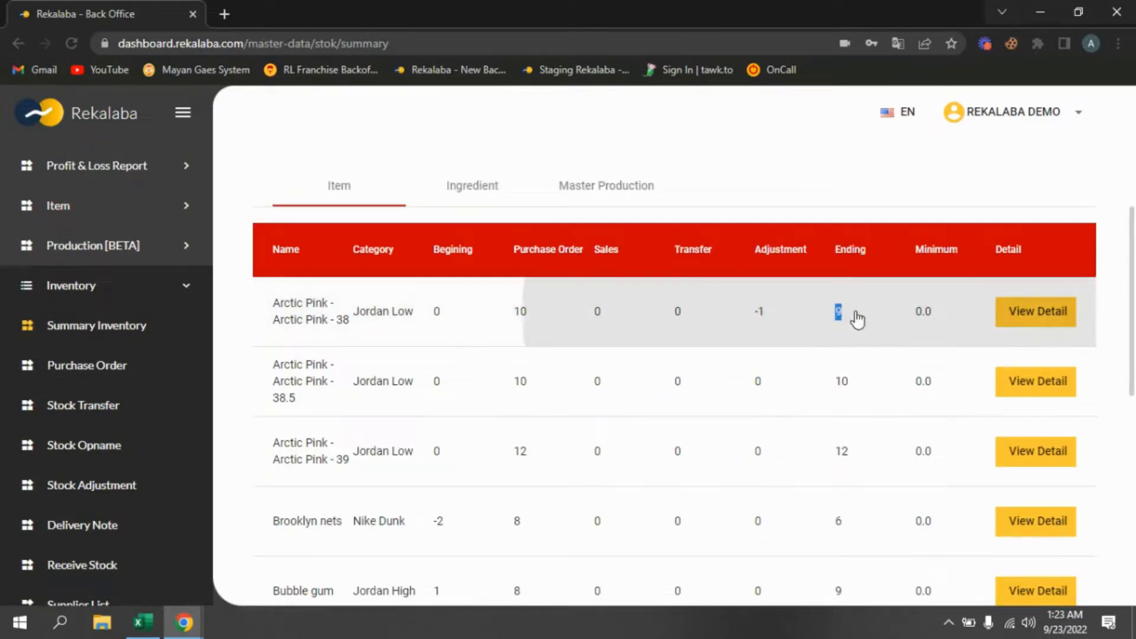
{"action": "left_click", "coordinate": [1035, 315]}
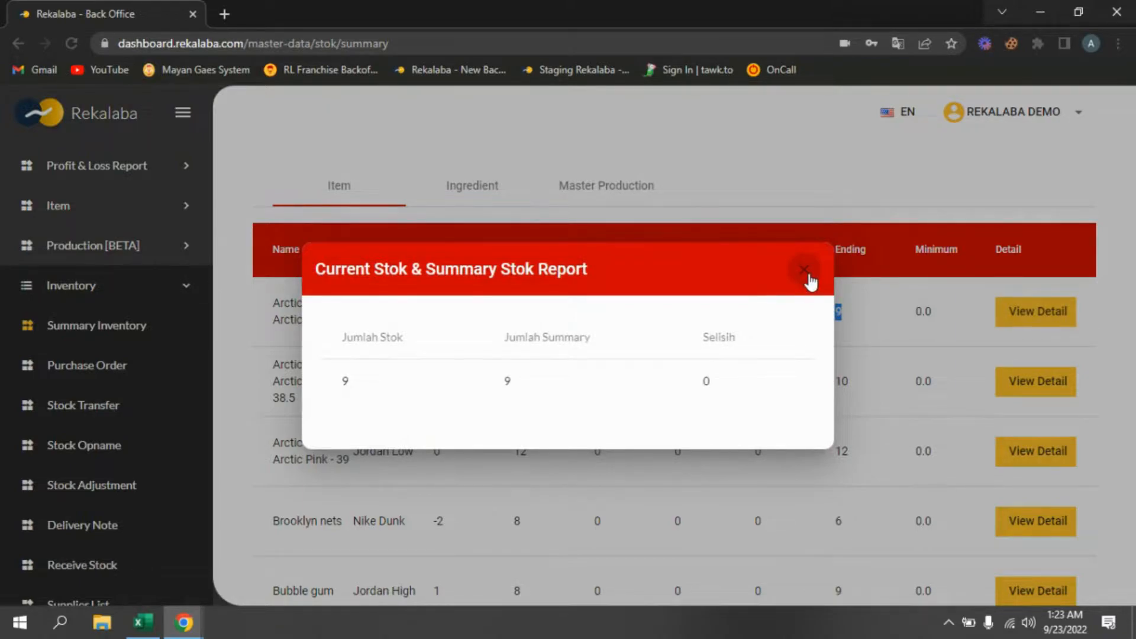
{"action": "left_click", "coordinate": [805, 271]}
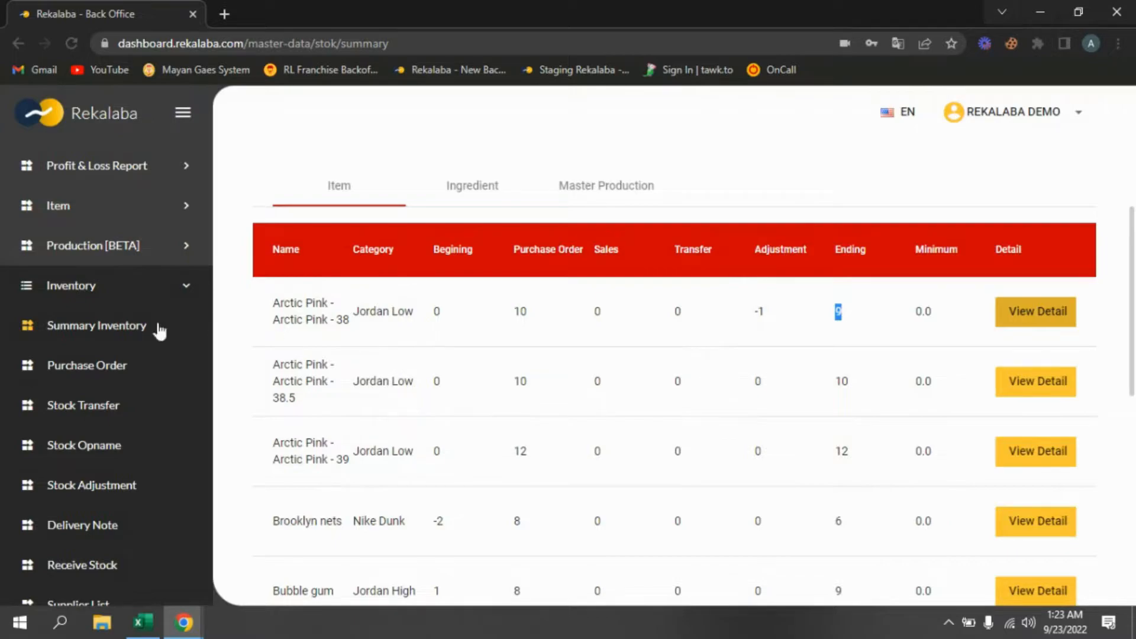
- Return to the stock opname list and open the import stock opname dialog, then close it
{"action": "left_click", "coordinate": [100, 455]}
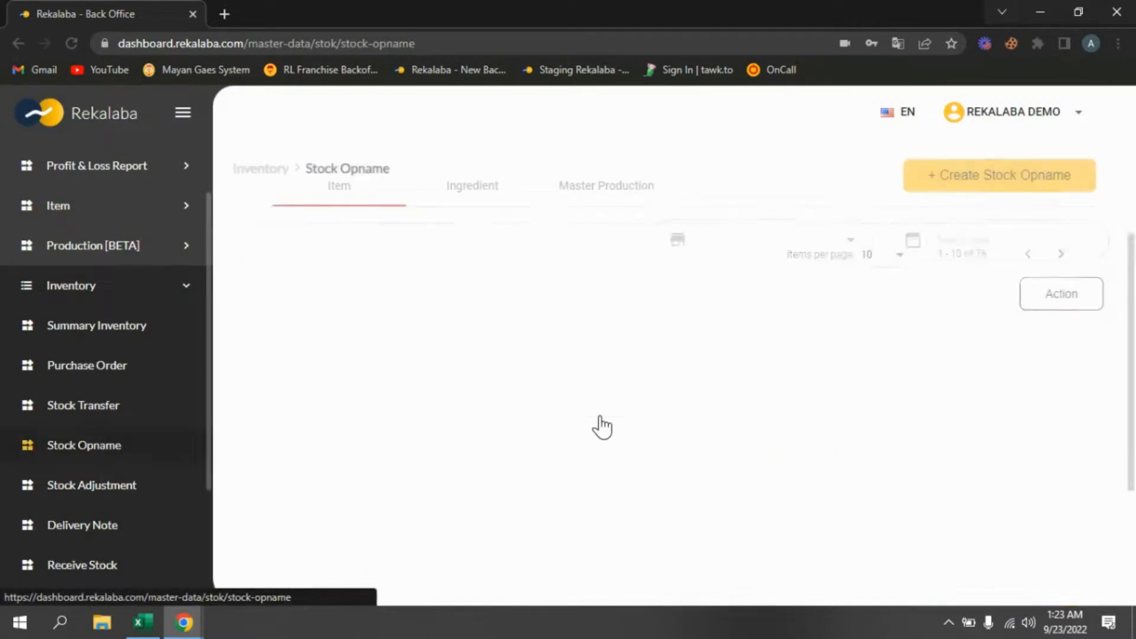
{"action": "scroll", "coordinate": [600, 435], "scroll_direction": "down", "scroll_amount": 1}
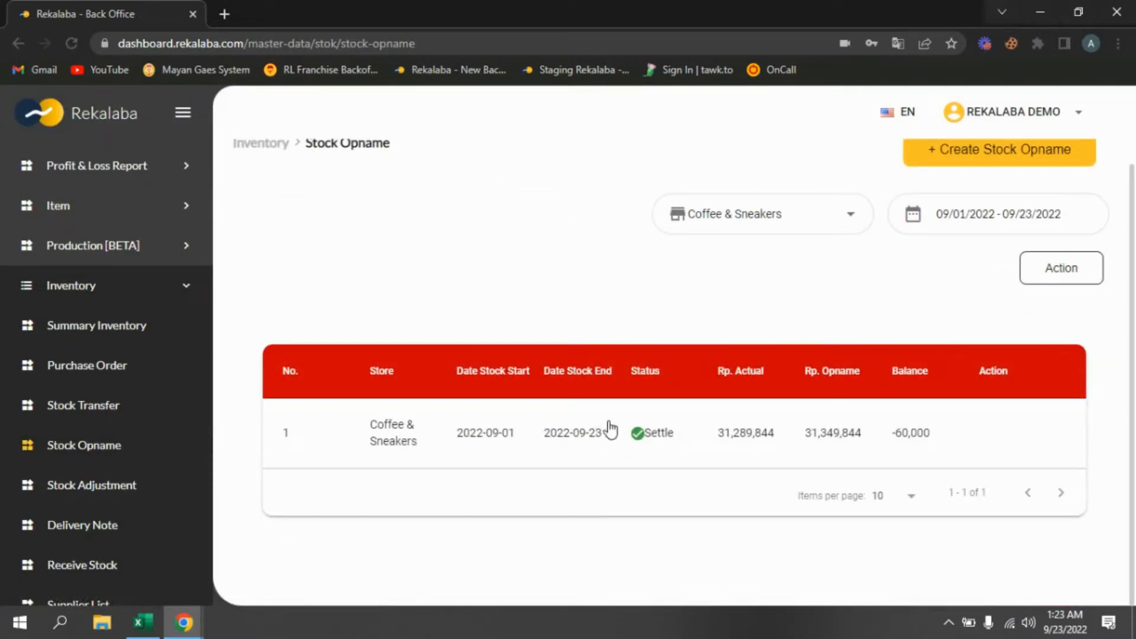
{"action": "left_click", "coordinate": [1061, 278]}
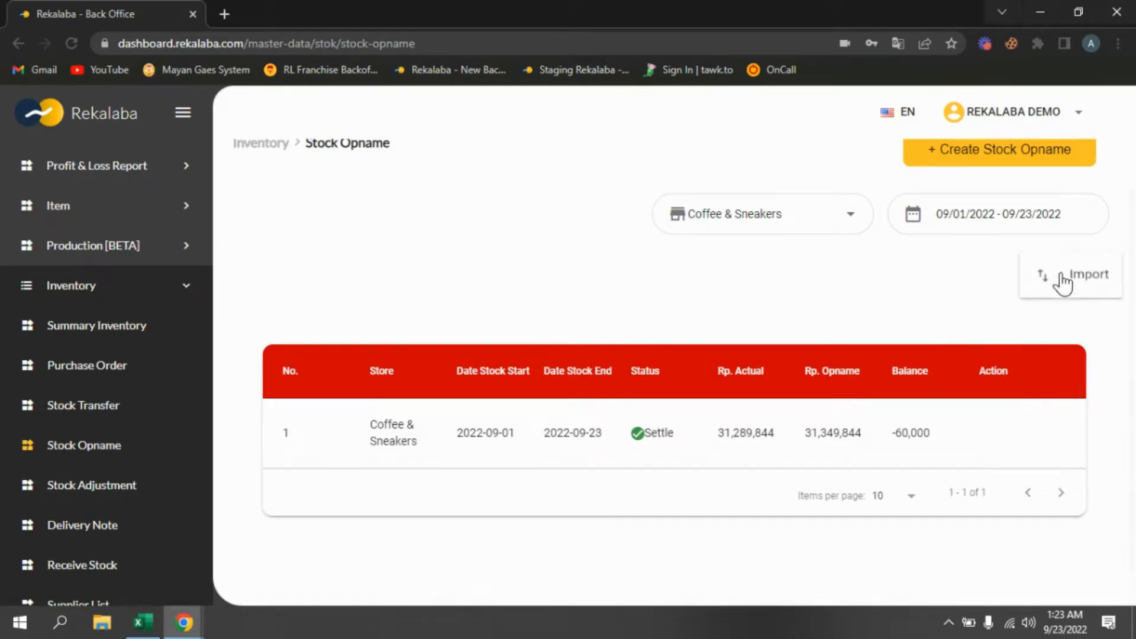
{"action": "left_click", "coordinate": [1065, 286]}
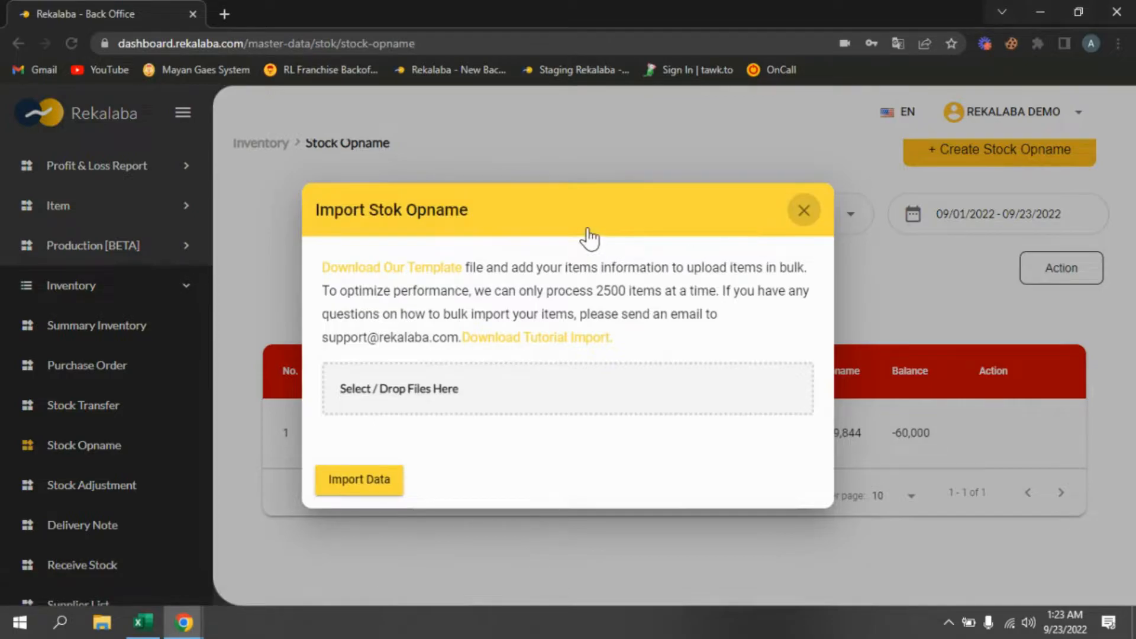
{"action": "left_click", "coordinate": [804, 214]}
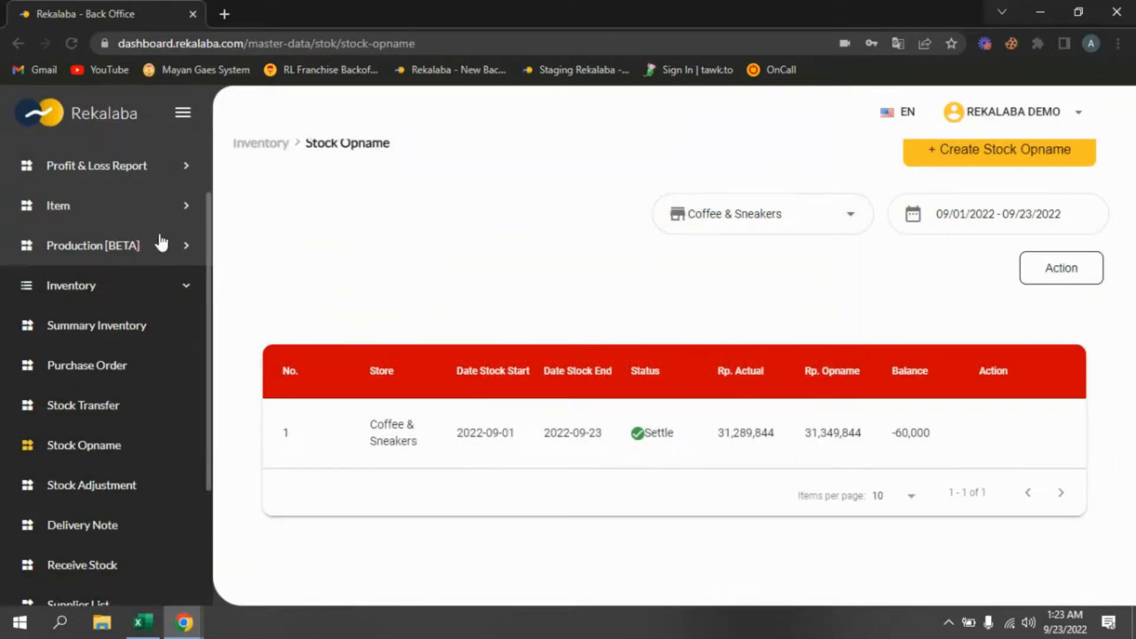
- Export the item list for Coffee & Sneakers to CSV
{"action": "left_click", "coordinate": [104, 220]}
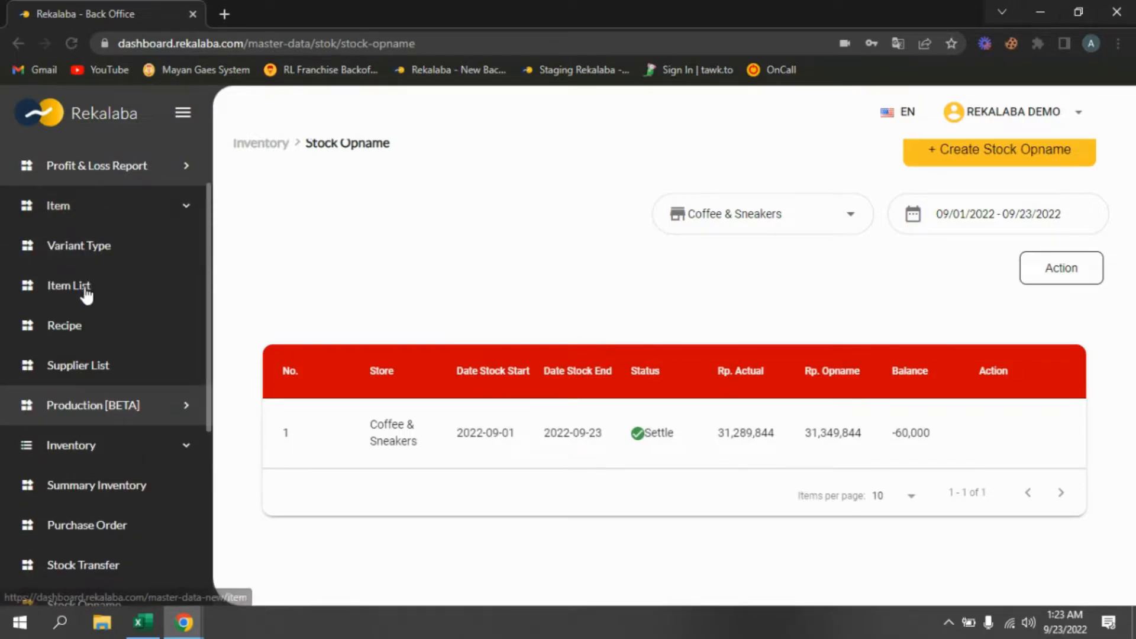
{"action": "left_click", "coordinate": [86, 290]}
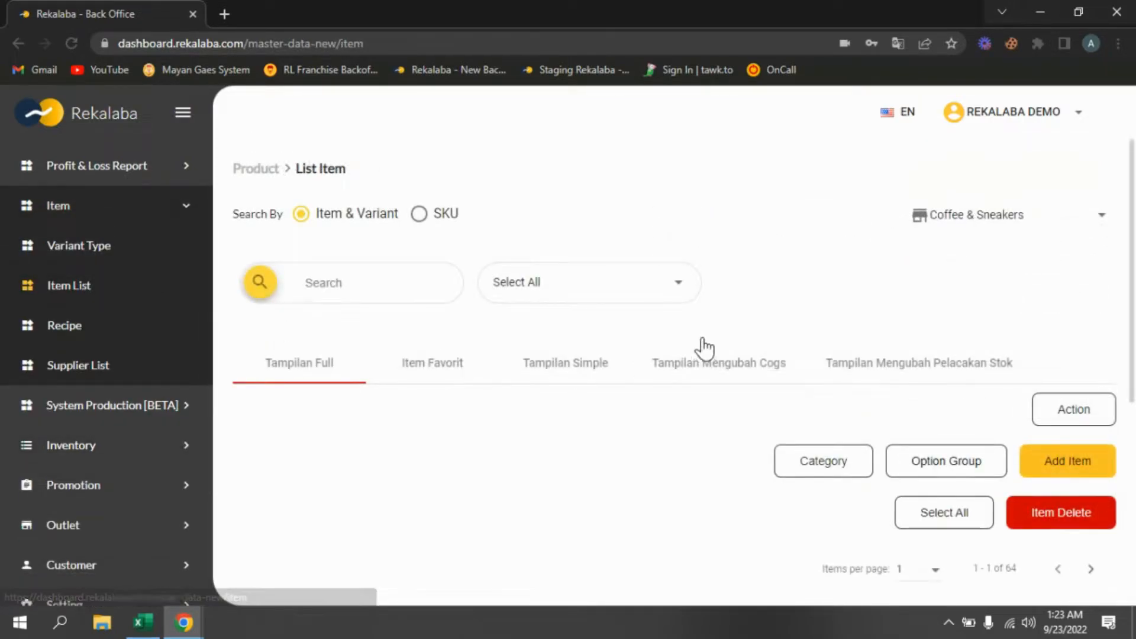
{"action": "left_click", "coordinate": [1096, 421]}
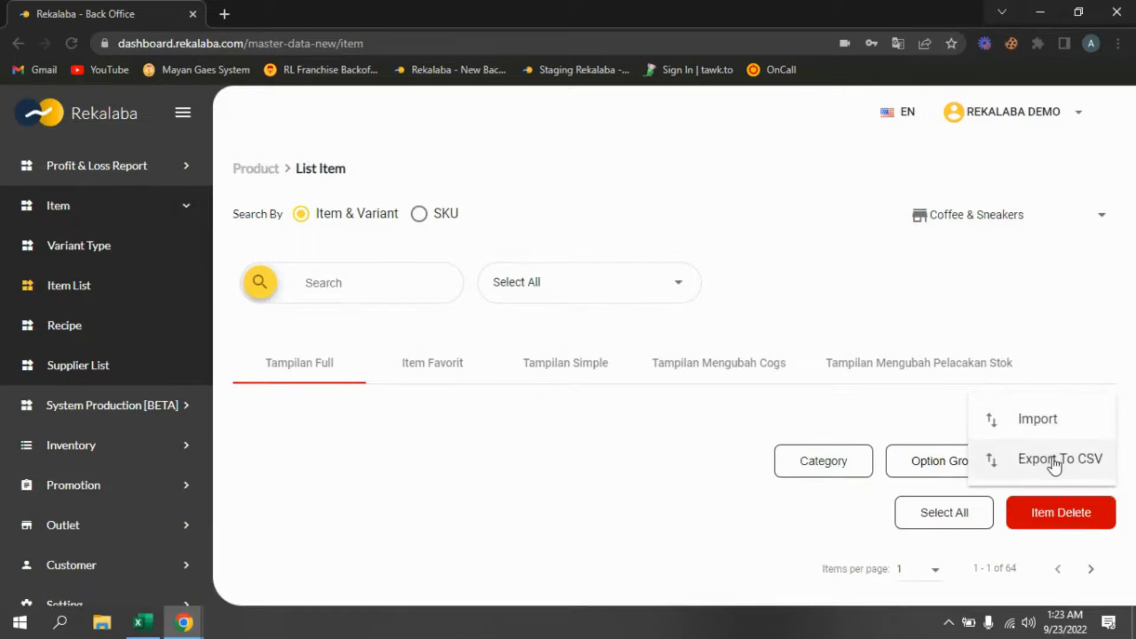
{"action": "left_click", "coordinate": [1054, 465]}
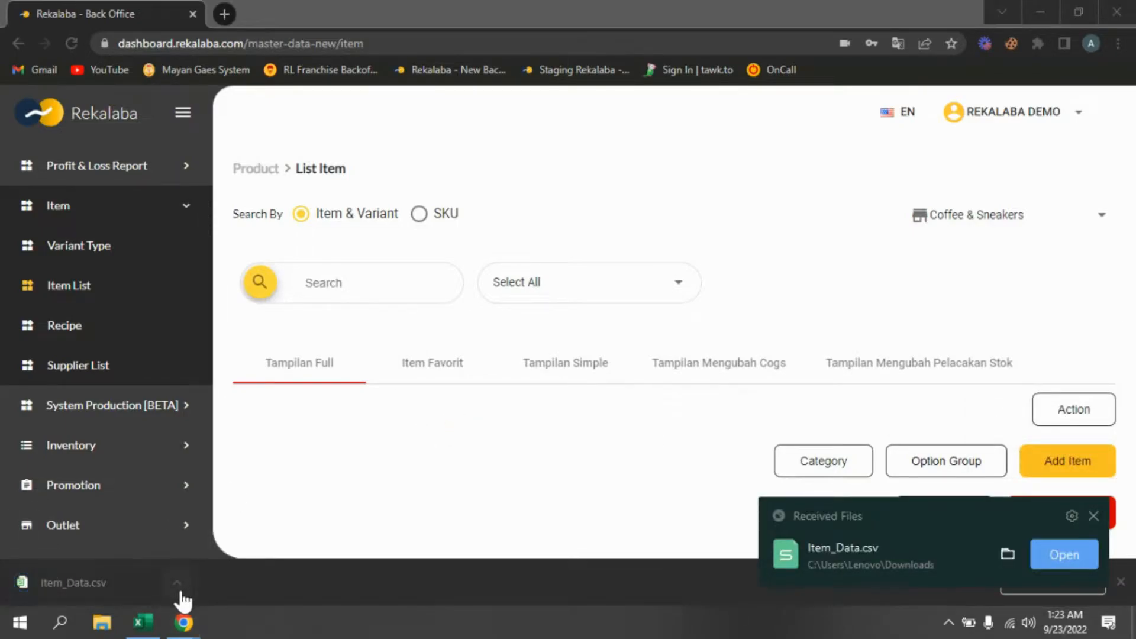
- Open the downloaded Item_Data.csv file in Excel from the Downloads folder
{"action": "left_click", "coordinate": [179, 589]}
{"action": "left_click", "coordinate": [259, 525]}
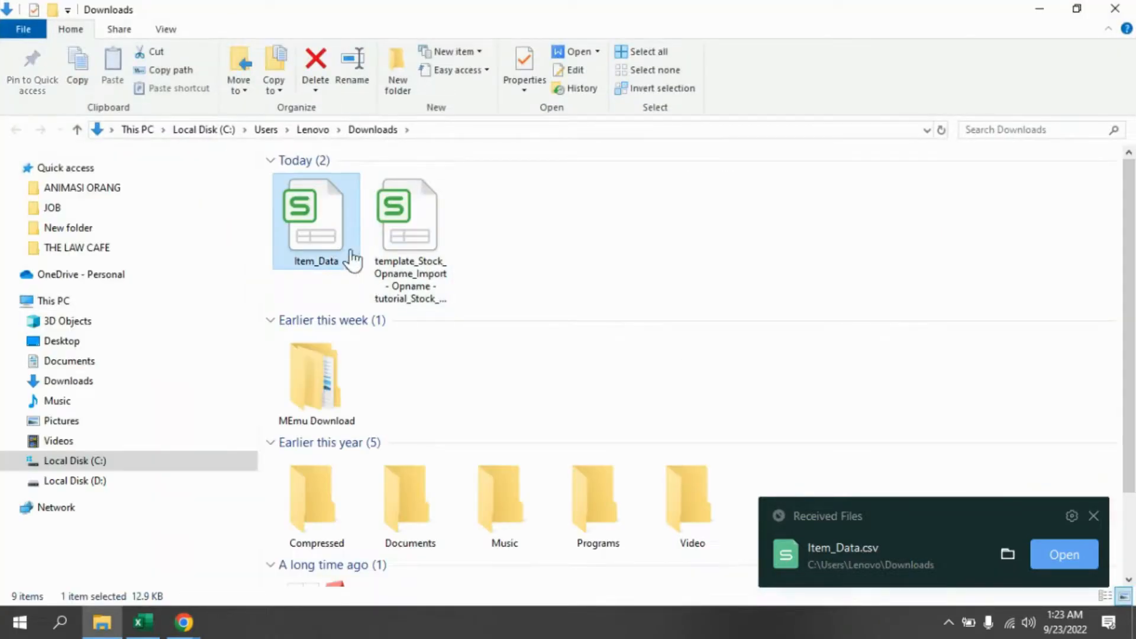
{"action": "right_click", "coordinate": [322, 233]}
{"action": "left_click", "coordinate": [621, 307]}
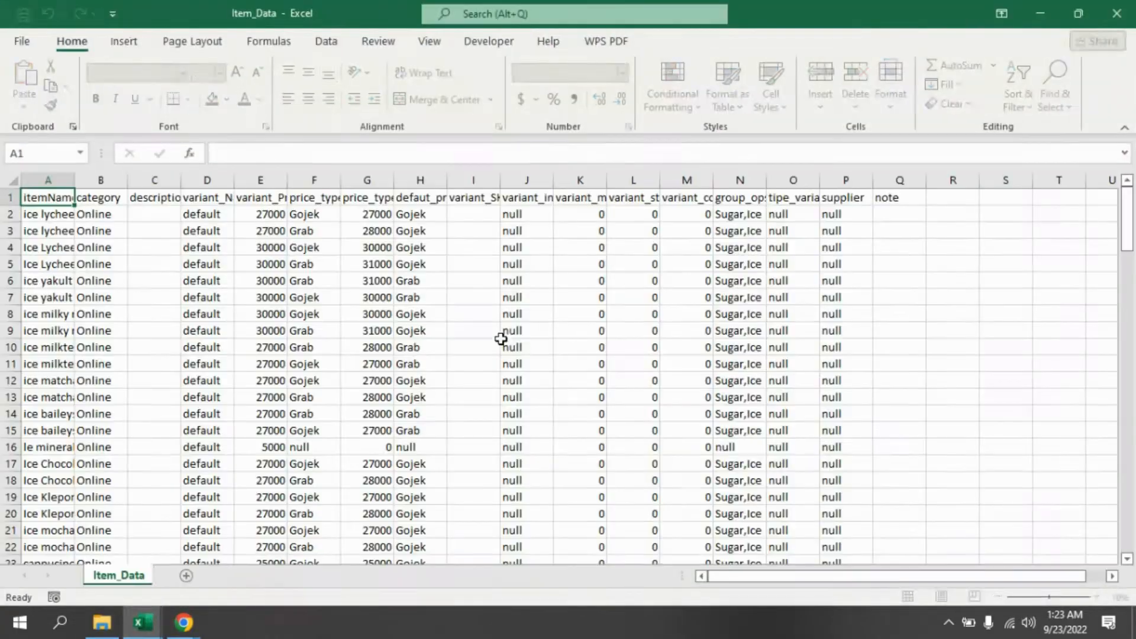
{"action": "scroll", "coordinate": [255, 358], "scroll_direction": "up", "scroll_amount": 3}
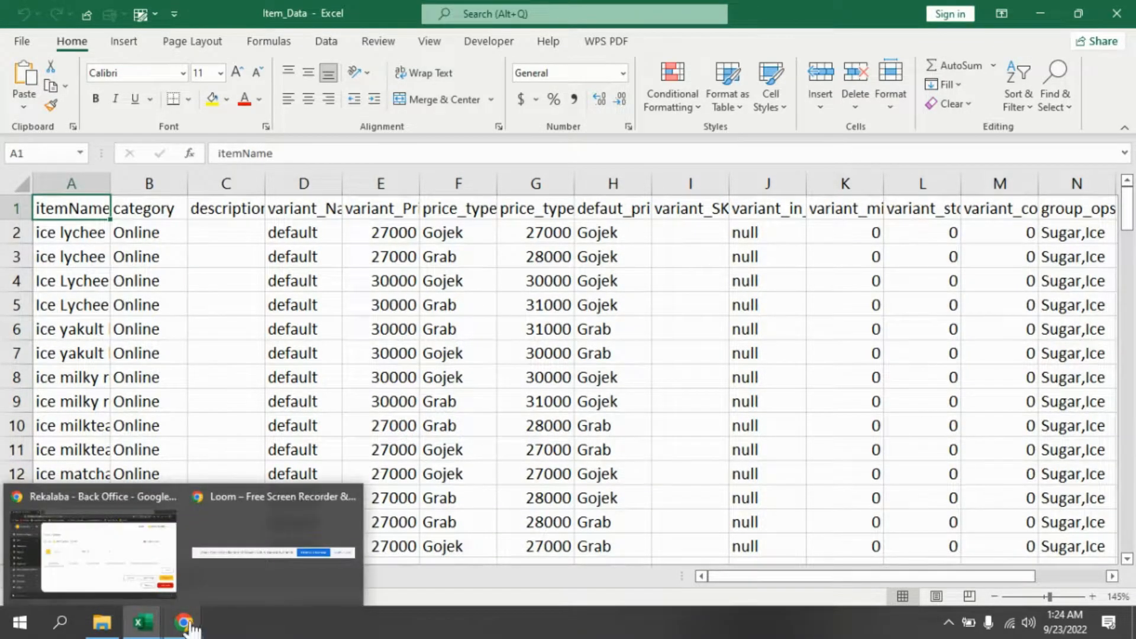
- Open the template_Stock_Opname_Import file in Excel and examine its staff, notes and item columns
{"action": "left_click", "coordinate": [103, 626]}
{"action": "left_click", "coordinate": [379, 246]}
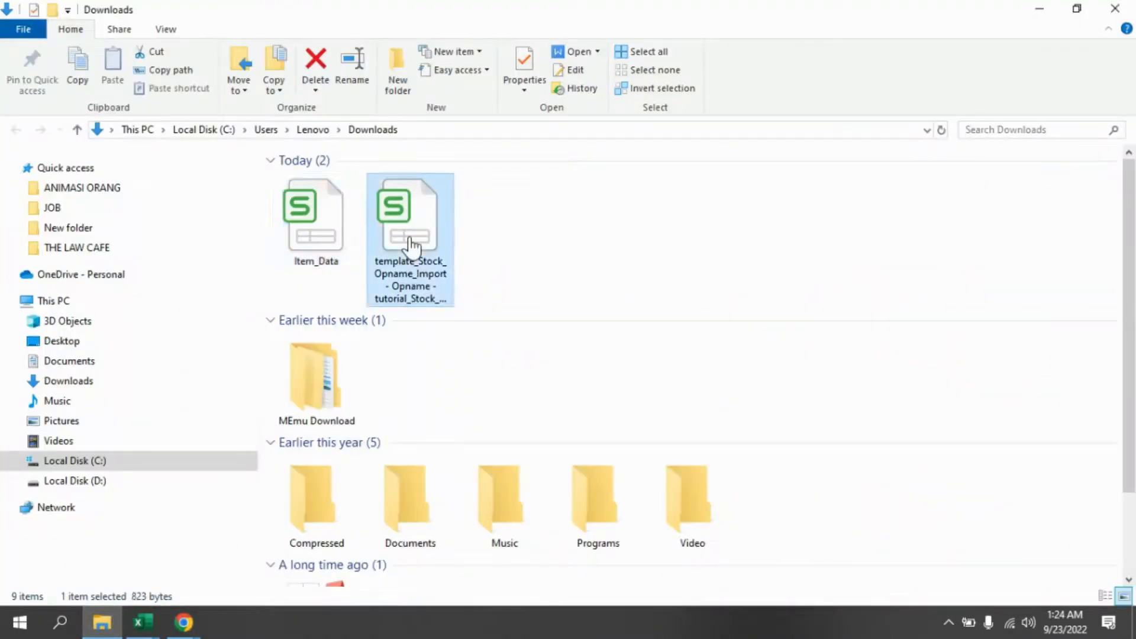
{"action": "right_click", "coordinate": [411, 244]}
{"action": "left_click", "coordinate": [821, 315]}
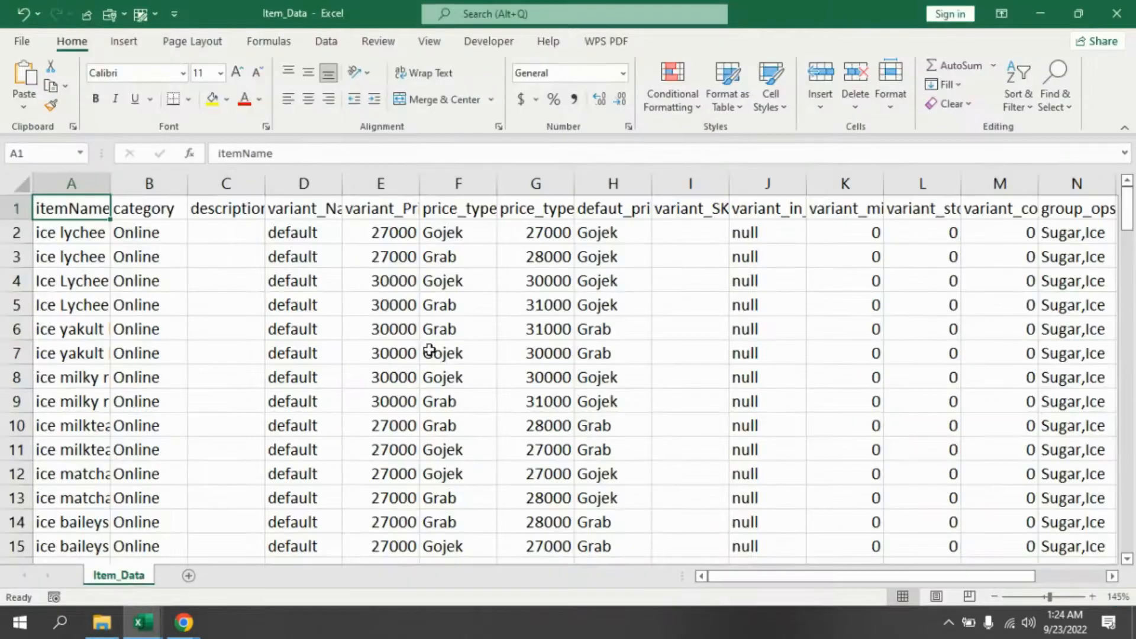
{"action": "scroll", "coordinate": [226, 345], "scroll_direction": "up", "scroll_amount": 9, "text": "ctrl"}
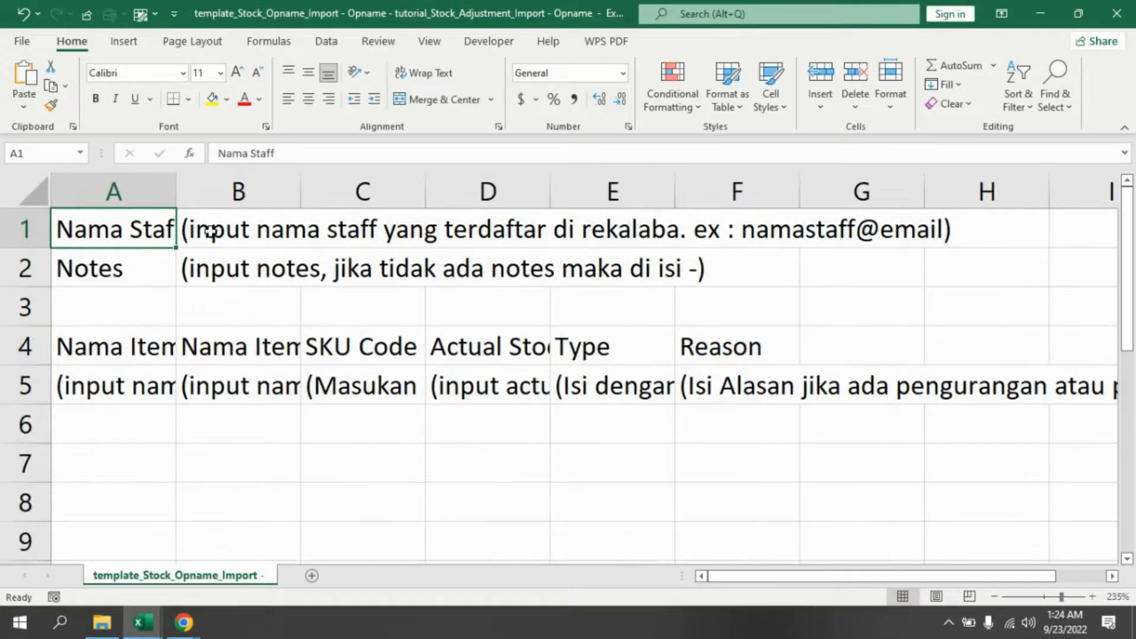
{"action": "left_click", "coordinate": [235, 226]}
{"action": "left_click", "coordinate": [121, 268]}
{"action": "left_click", "coordinate": [233, 267]}
{"action": "left_click", "coordinate": [237, 230]}
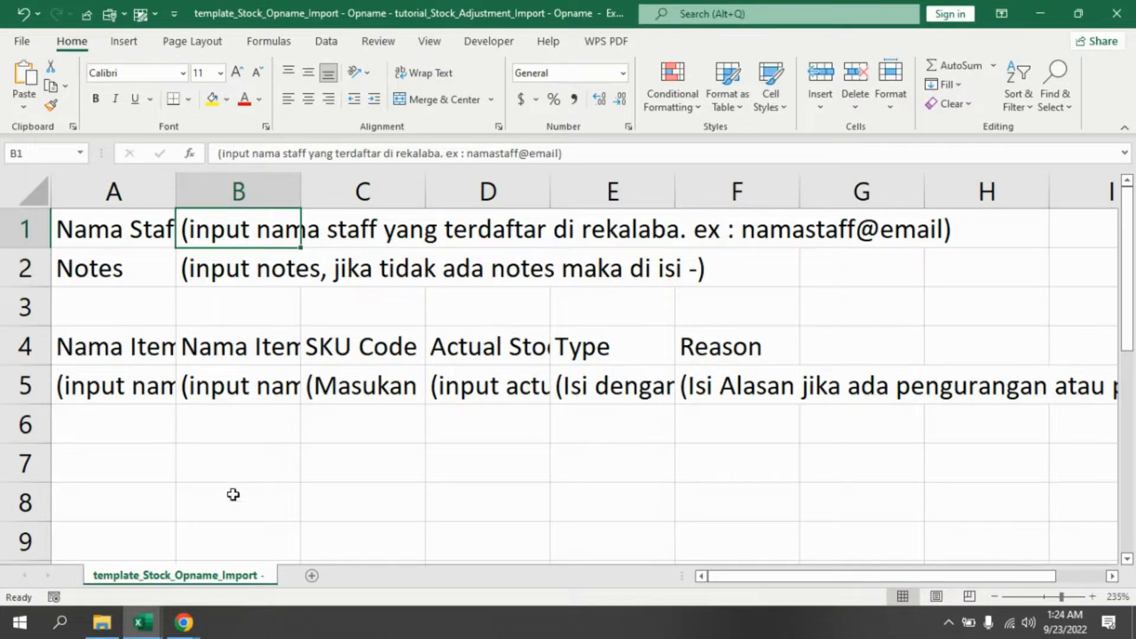
- Switch back to the back office, open My Profile and select the account e-mail address
{"action": "left_click", "coordinate": [95, 547]}
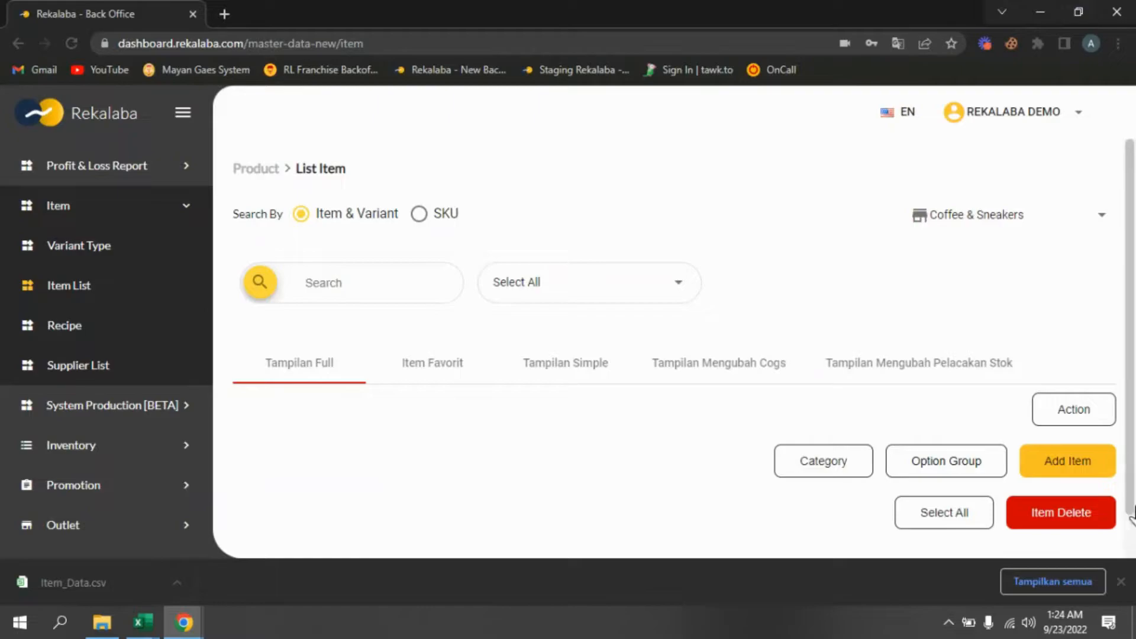
{"action": "left_click", "coordinate": [1120, 582]}
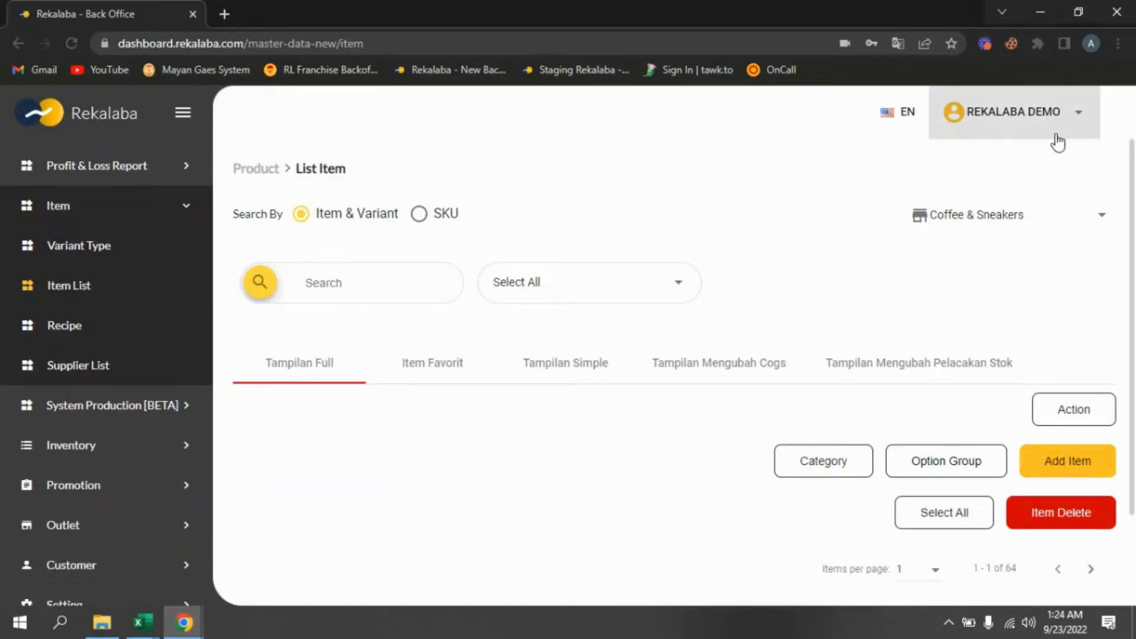
{"action": "left_click", "coordinate": [1082, 121]}
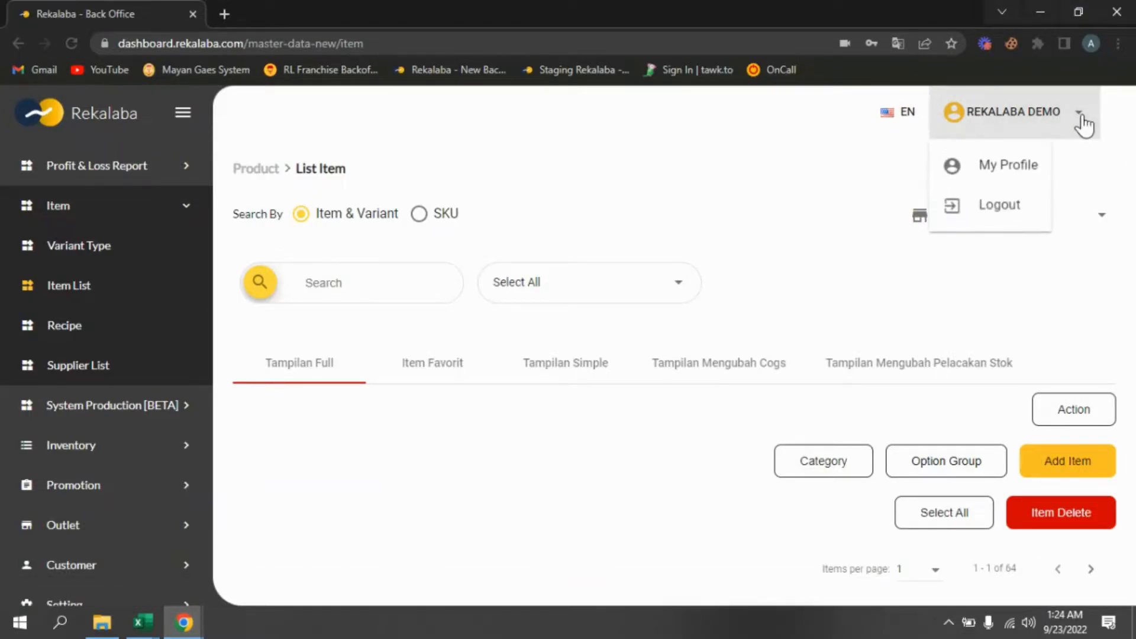
{"action": "left_click", "coordinate": [999, 171]}
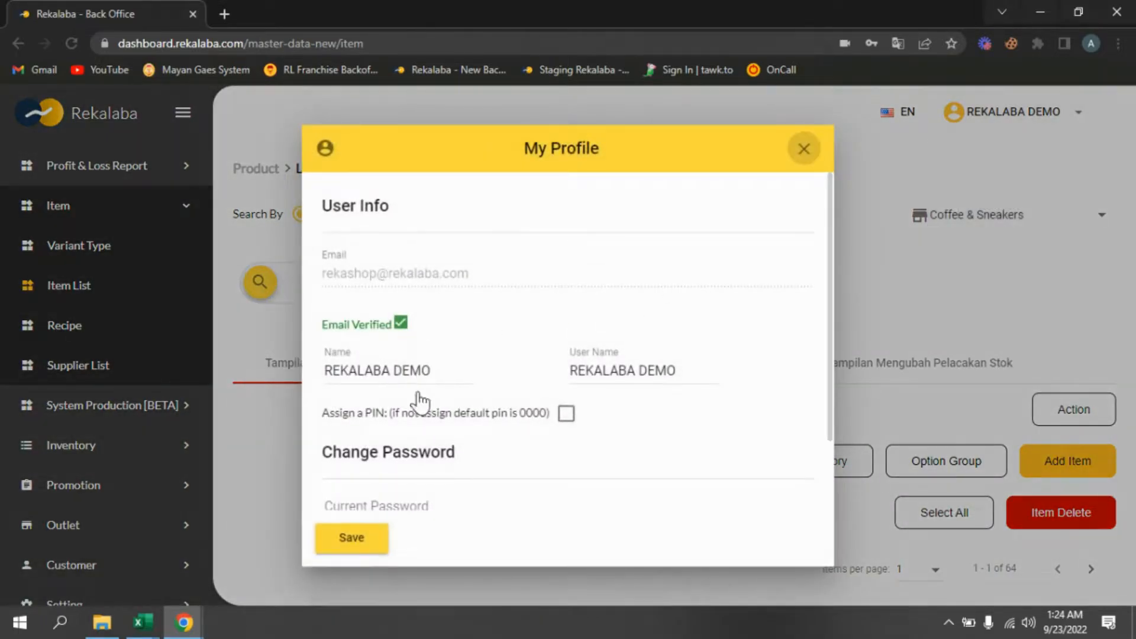
{"action": "left_click_drag", "start_coordinate": [469, 279], "coordinate": [326, 282]}
{"action": "key", "text": "ctrl+c"}
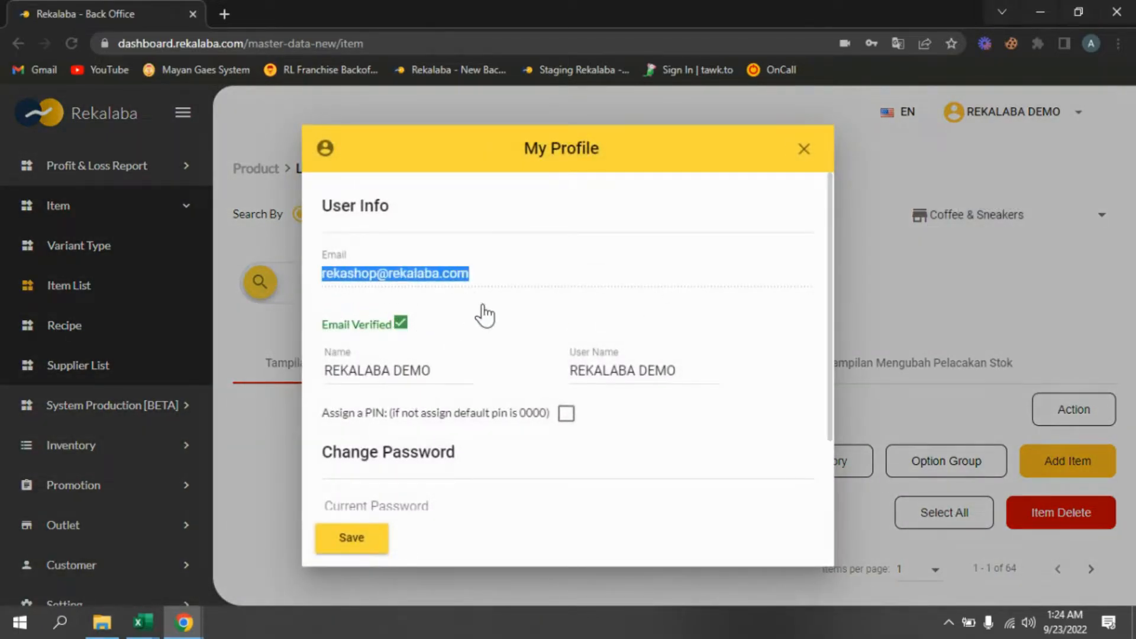
- Replace the staff placeholder in the Nama Staff row with the account e-mail address copied from the profile
{"action": "mouse_move", "coordinate": [143, 622]}
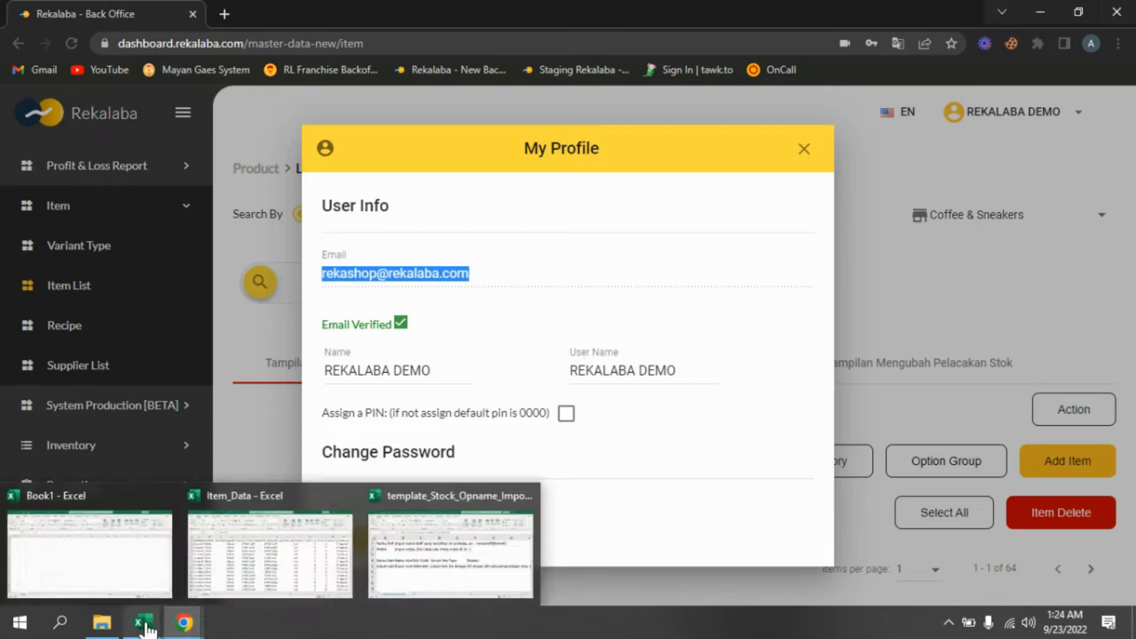
{"action": "left_click", "coordinate": [491, 556]}
{"action": "left_click_drag", "start_coordinate": [563, 153], "coordinate": [290, 180]}
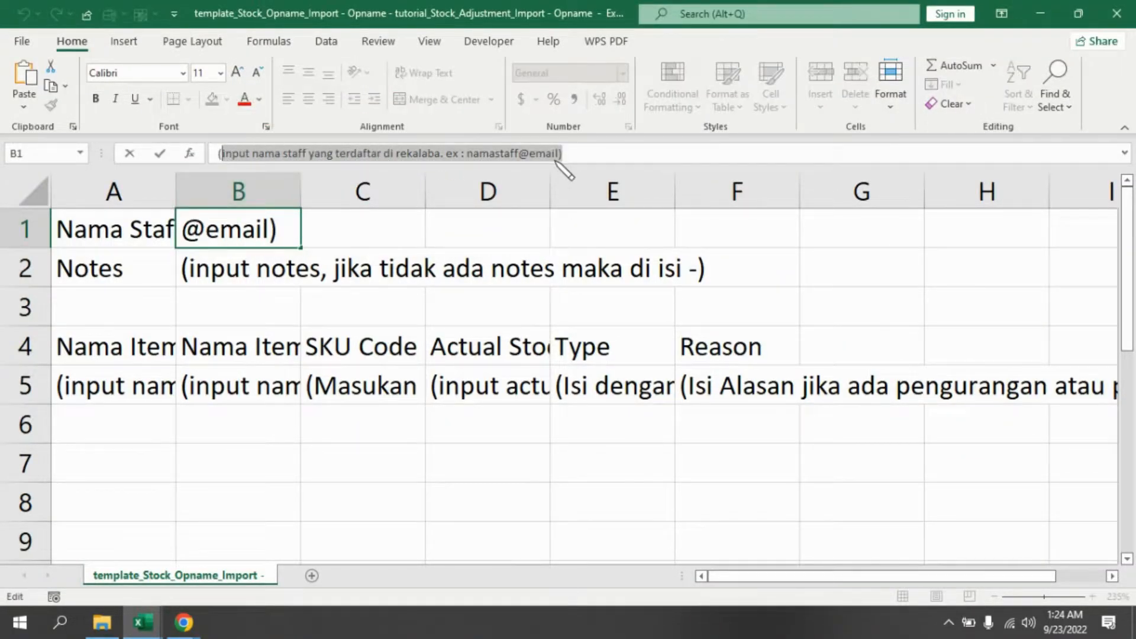
{"action": "key", "text": "BackSpace"}
{"action": "key", "text": "ctrl+v"}
{"action": "key", "text": "Return"}
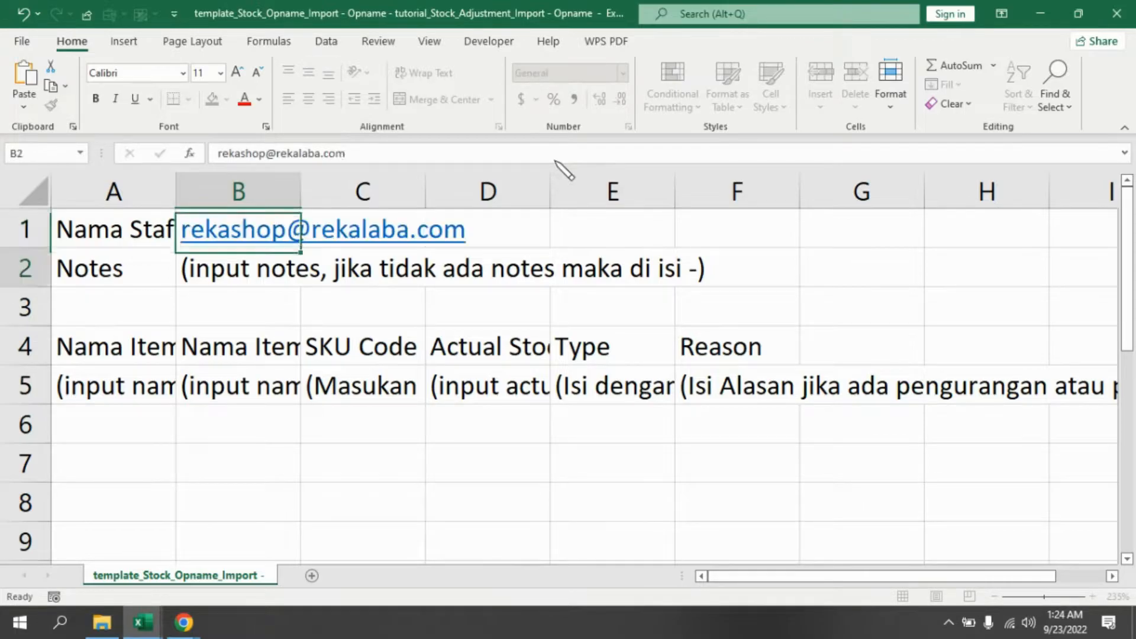
- Enter - as the value in the Notes row
{"action": "left_click", "coordinate": [116, 275]}
{"action": "left_click", "coordinate": [235, 267]}
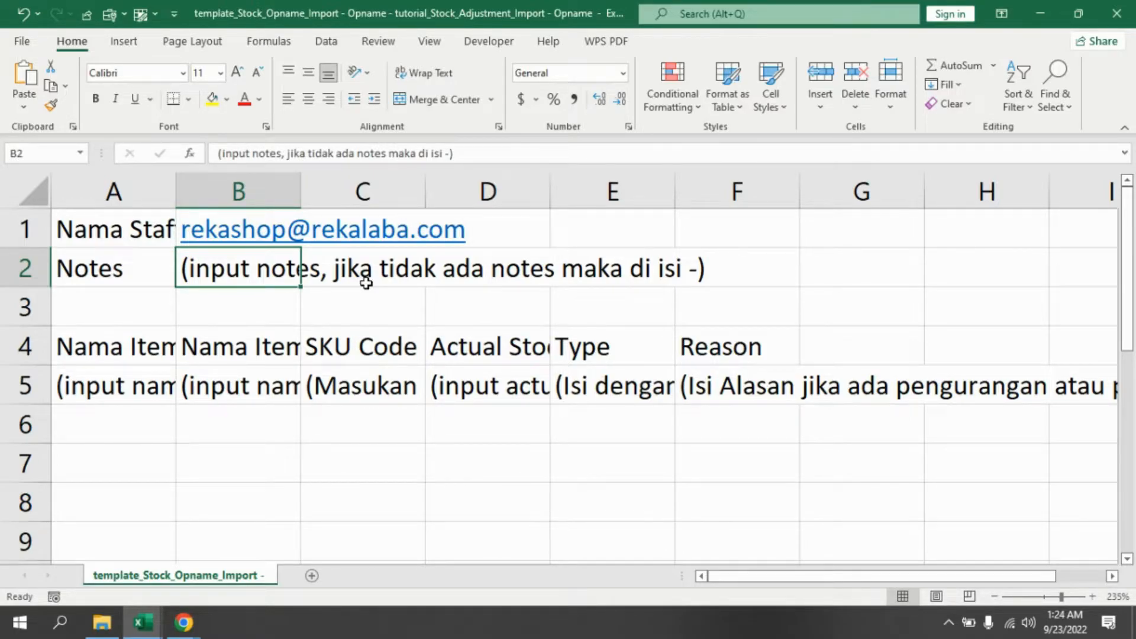
{"action": "type", "text": "-"}
{"action": "key", "text": "Return"}
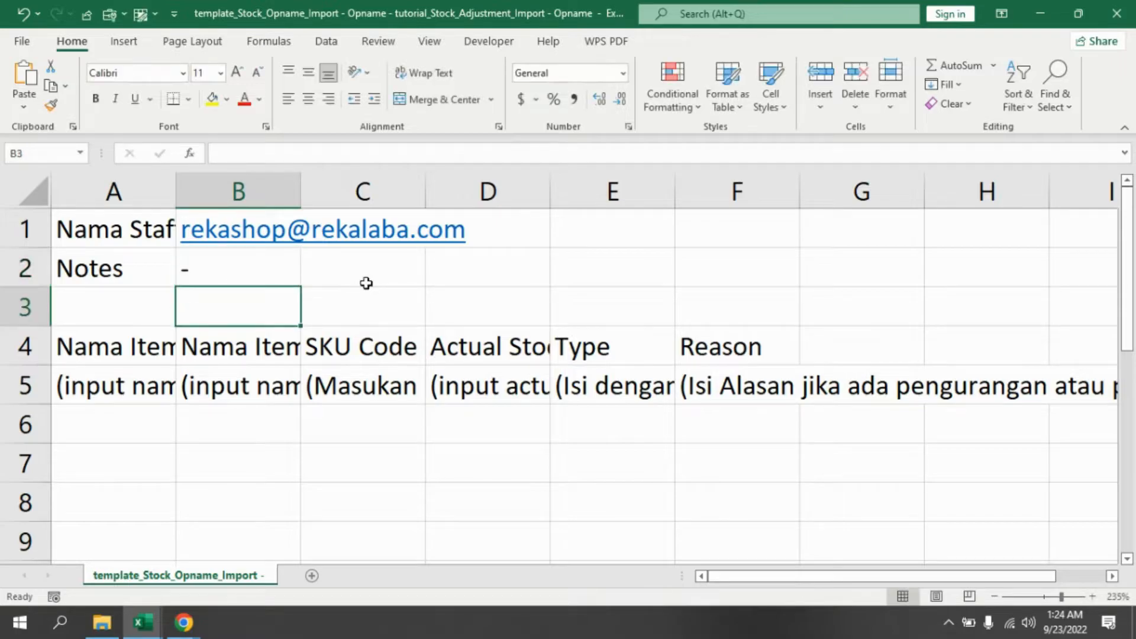
- Widen column A so the Nama Staff and Nama Item labels fit
{"action": "scroll", "coordinate": [143, 361], "scroll_direction": "up", "scroll_amount": 2}
{"action": "left_click", "coordinate": [157, 366]}
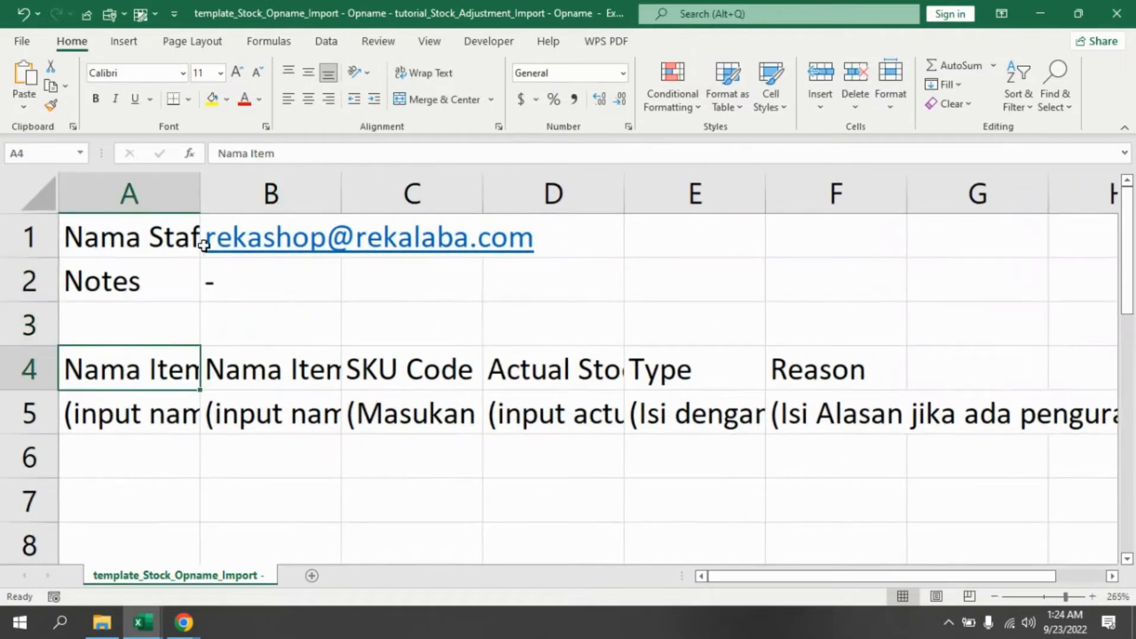
{"action": "left_click_drag", "start_coordinate": [198, 197], "coordinate": [235, 198]}
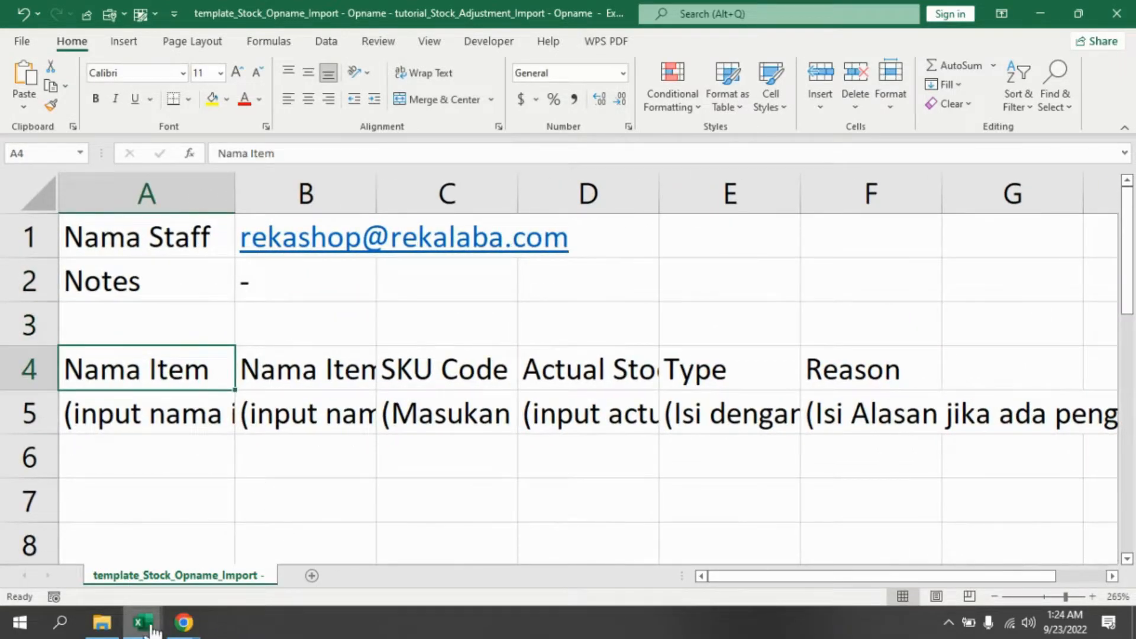
- Switch to the empty Book1 workbook and close it
{"action": "mouse_move", "coordinate": [143, 618]}
{"action": "left_click", "coordinate": [127, 553]}
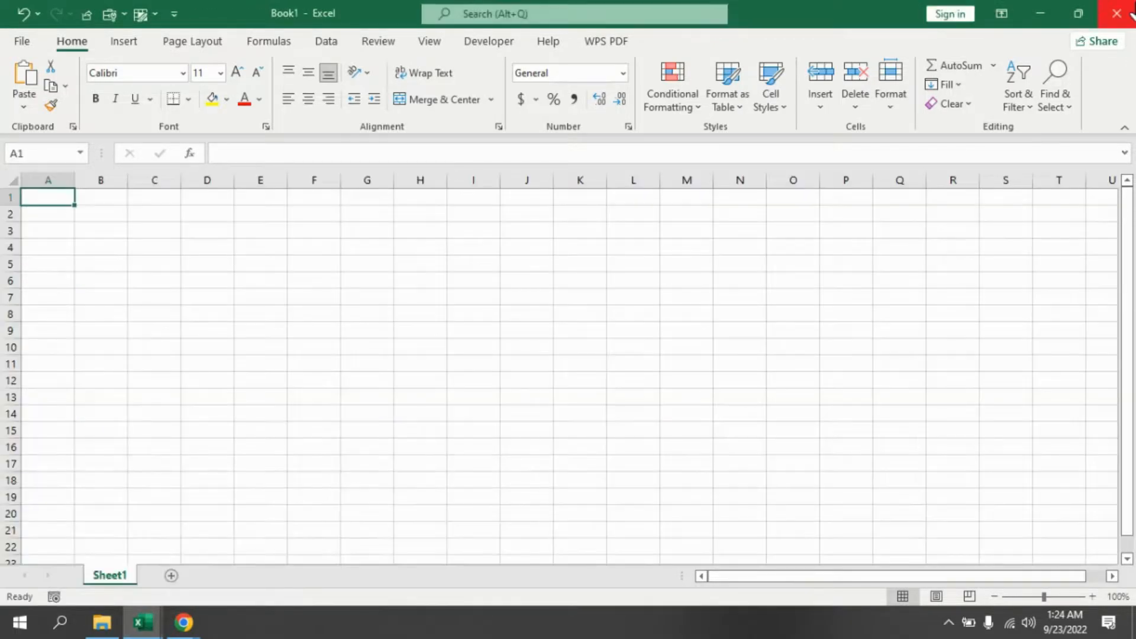
{"action": "left_click", "coordinate": [1116, 13]}
- Examine the Item_Data item names, categories, variants and variant_in_stock columns
{"action": "mouse_move", "coordinate": [144, 621]}
{"action": "left_click", "coordinate": [89, 554]}
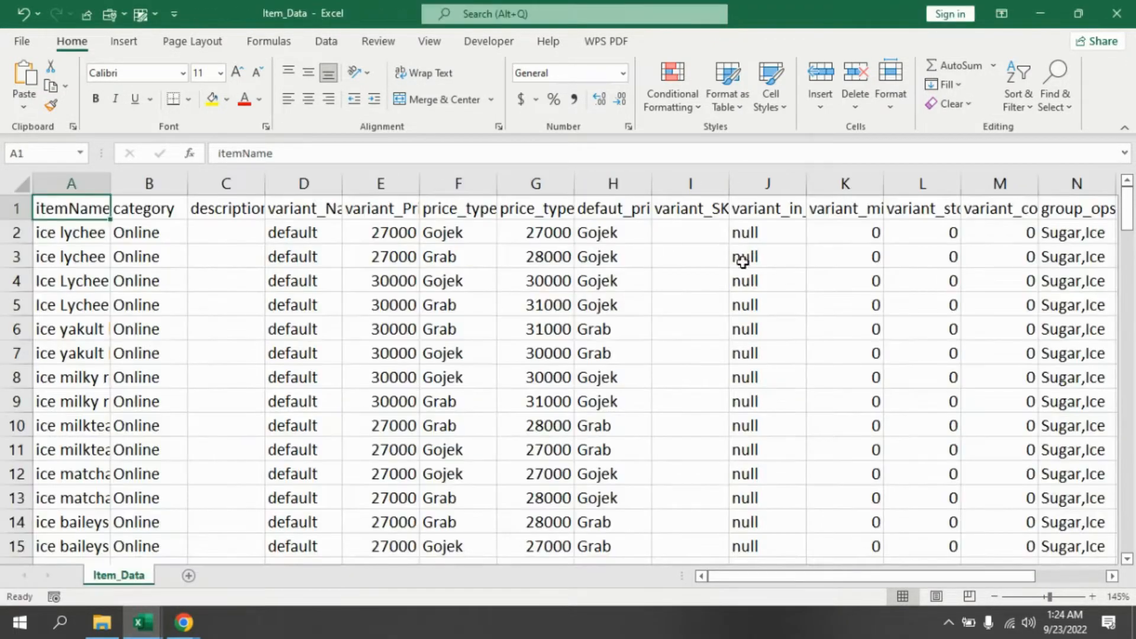
{"action": "left_click", "coordinate": [772, 211]}
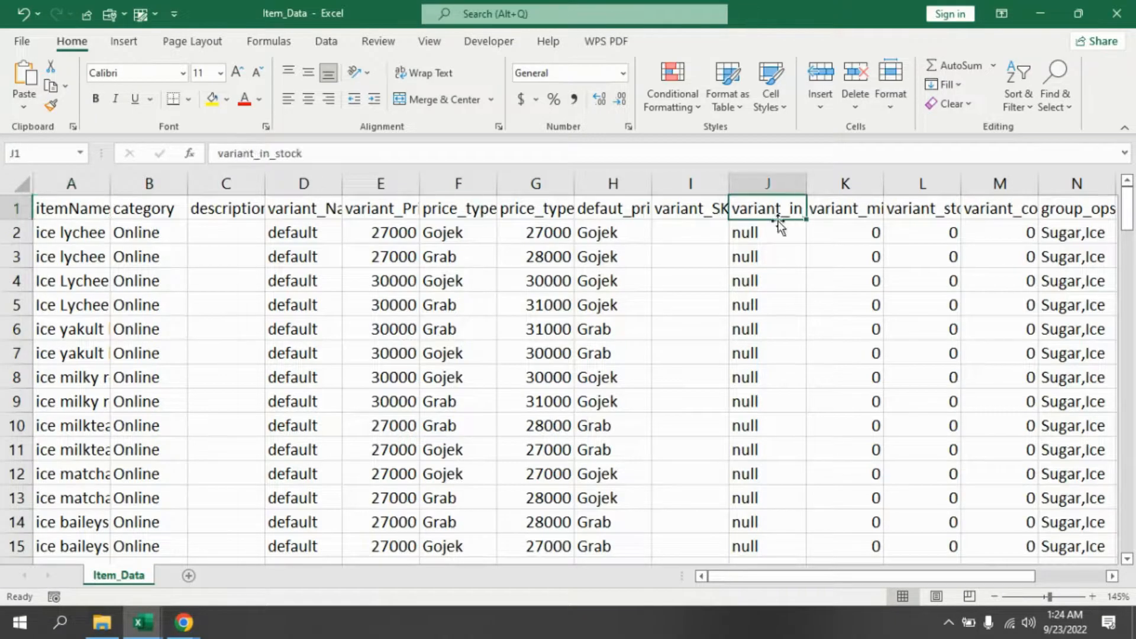
{"action": "scroll", "coordinate": [781, 242], "scroll_direction": "up", "scroll_amount": 2}
{"action": "left_click", "coordinate": [741, 245]}
{"action": "left_click", "coordinate": [737, 305]}
{"action": "left_click", "coordinate": [719, 369]}
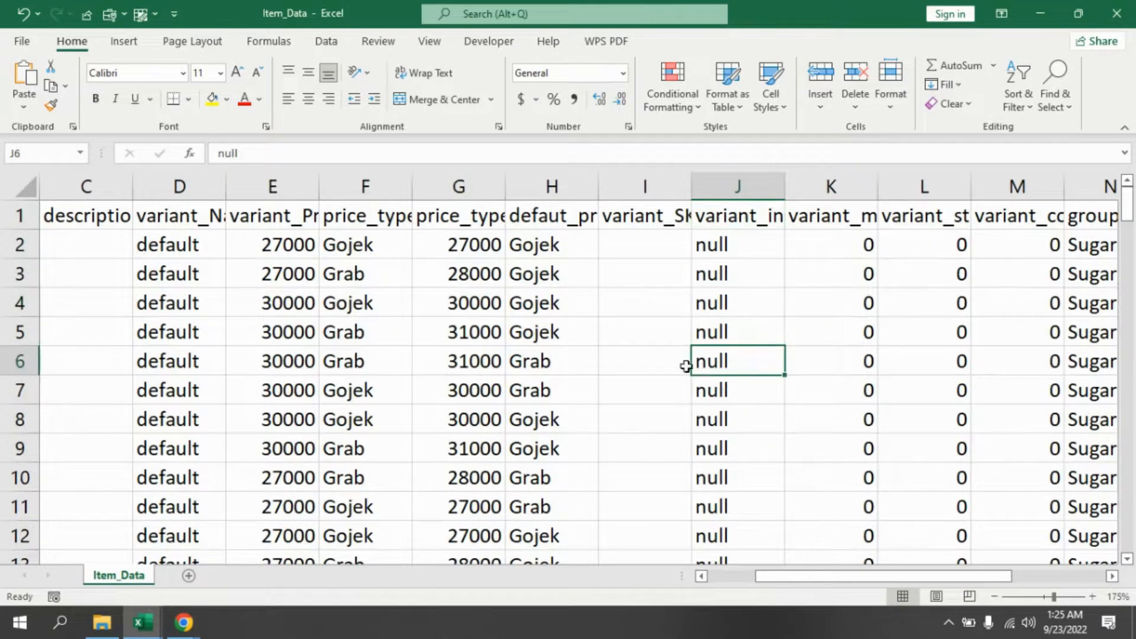
{"action": "left_click_drag", "start_coordinate": [790, 580], "coordinate": [651, 586]}
{"action": "left_click", "coordinate": [105, 244]}
{"action": "left_click", "coordinate": [89, 306]}
{"action": "left_click", "coordinate": [177, 234]}
{"action": "left_click", "coordinate": [163, 309]}
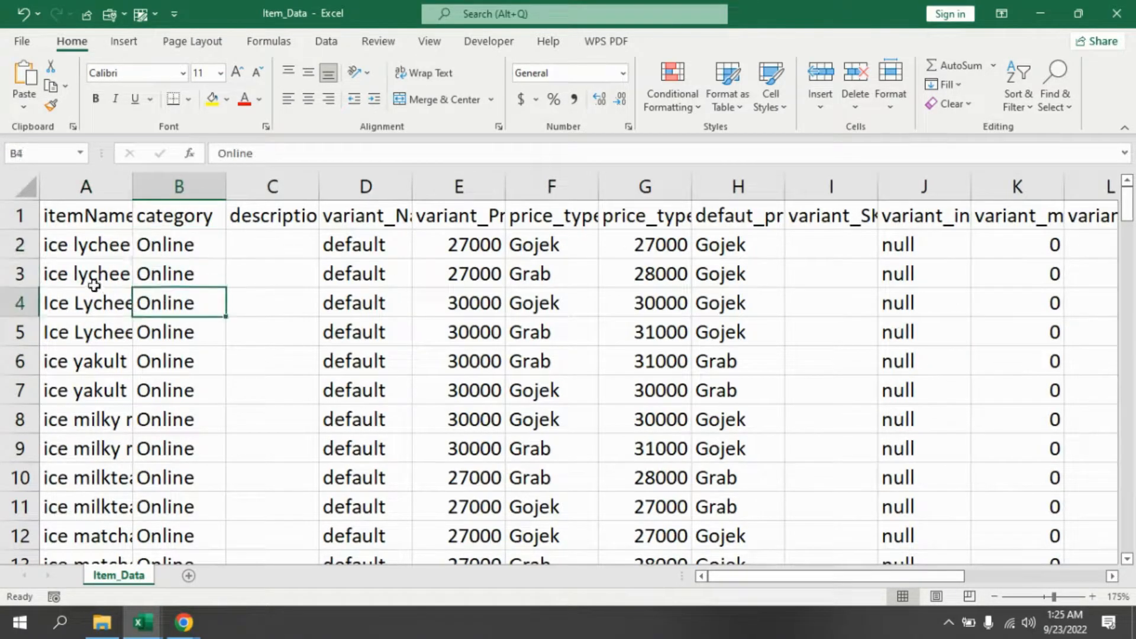
{"action": "left_click", "coordinate": [93, 279]}
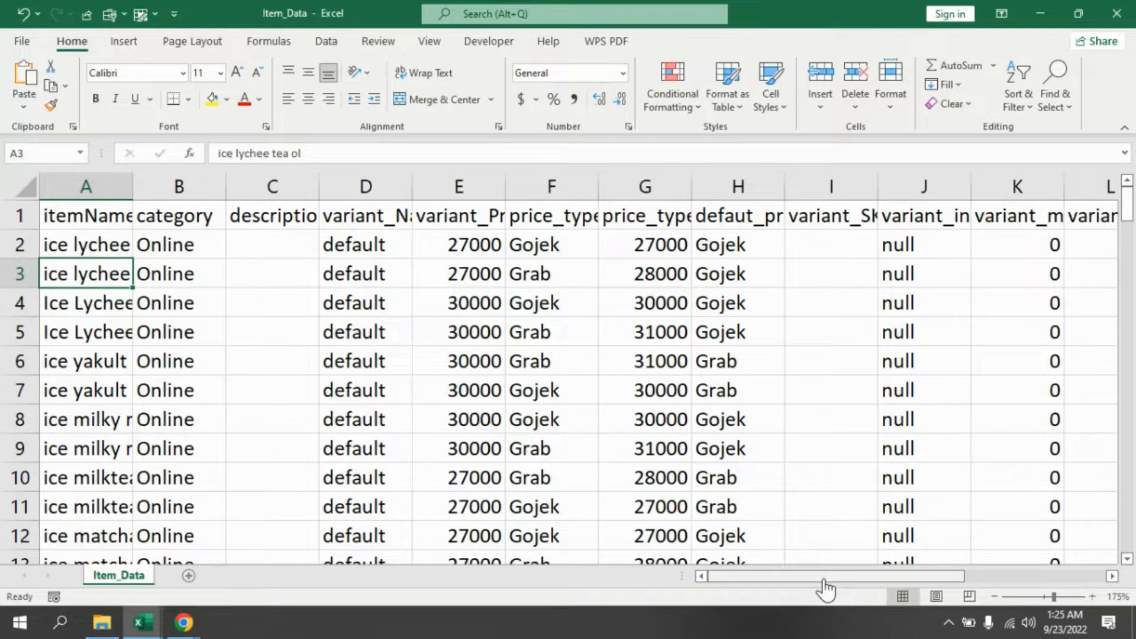
{"action": "left_click", "coordinate": [103, 324]}
{"action": "left_click", "coordinate": [101, 384]}
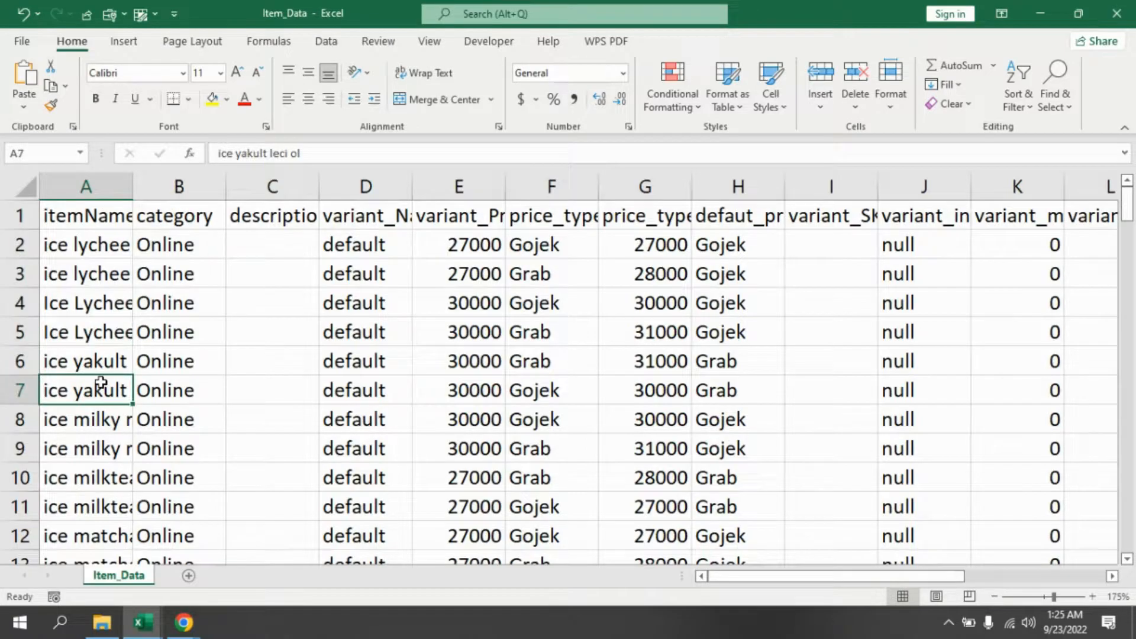
- Add a filter to the item data and hide null values in the variant_in_stock column
{"action": "left_click", "coordinate": [927, 218]}
{"action": "left_click", "coordinate": [1018, 89]}
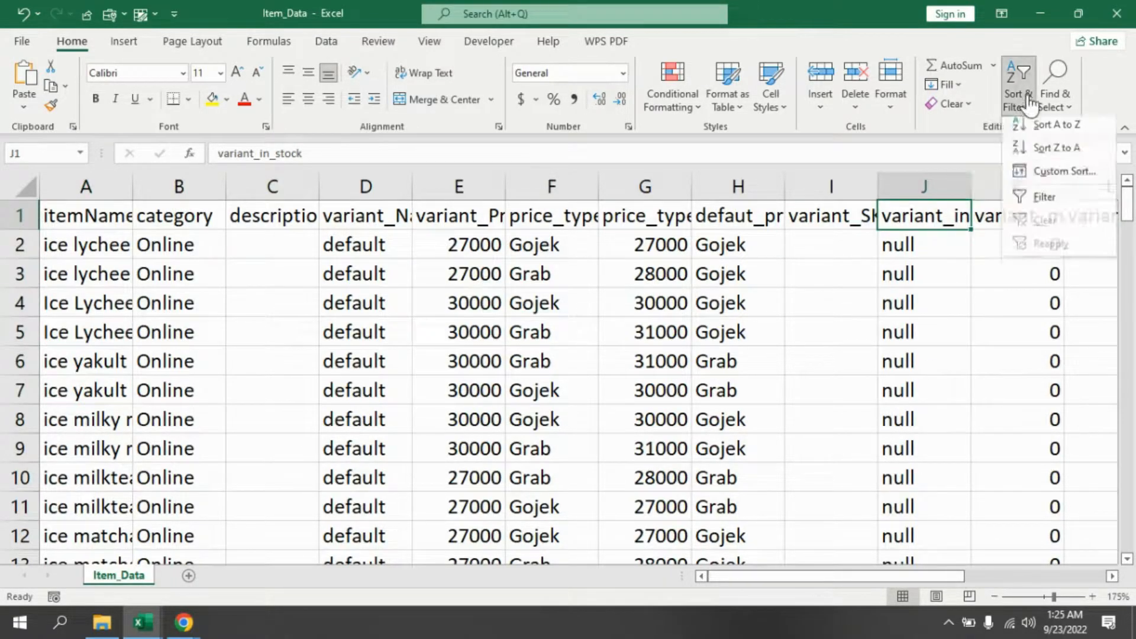
{"action": "left_click", "coordinate": [1044, 202]}
{"action": "left_click", "coordinate": [964, 221]}
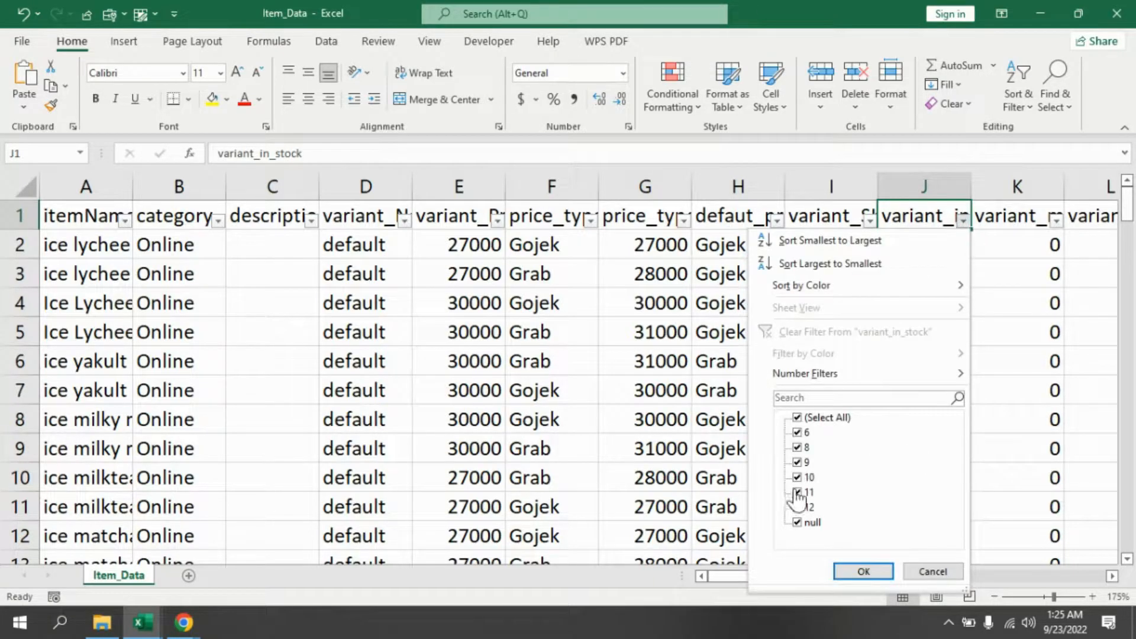
{"action": "left_click", "coordinate": [811, 522]}
{"action": "left_click", "coordinate": [862, 572]}
- Copy all filtered item names in column A starting from the first visible row
{"action": "left_click_drag", "start_coordinate": [944, 260], "coordinate": [947, 536]}
{"action": "left_click_drag", "start_coordinate": [1127, 230], "coordinate": [1128, 201]}
{"action": "left_click", "coordinate": [90, 244]}
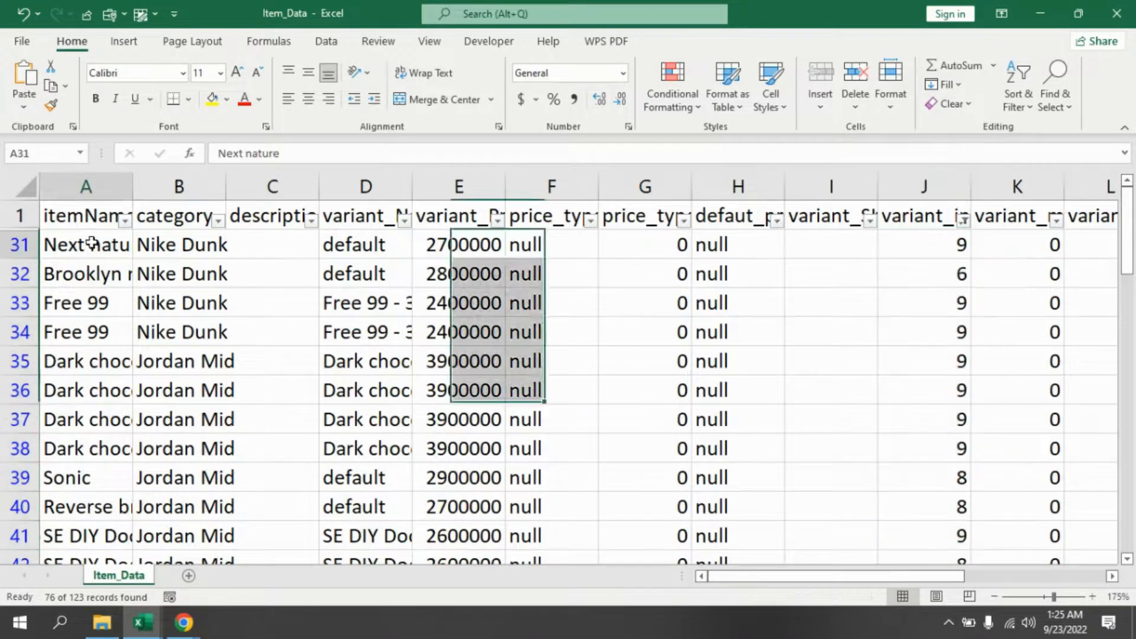
{"action": "key", "text": "ctrl+shift+Down"}
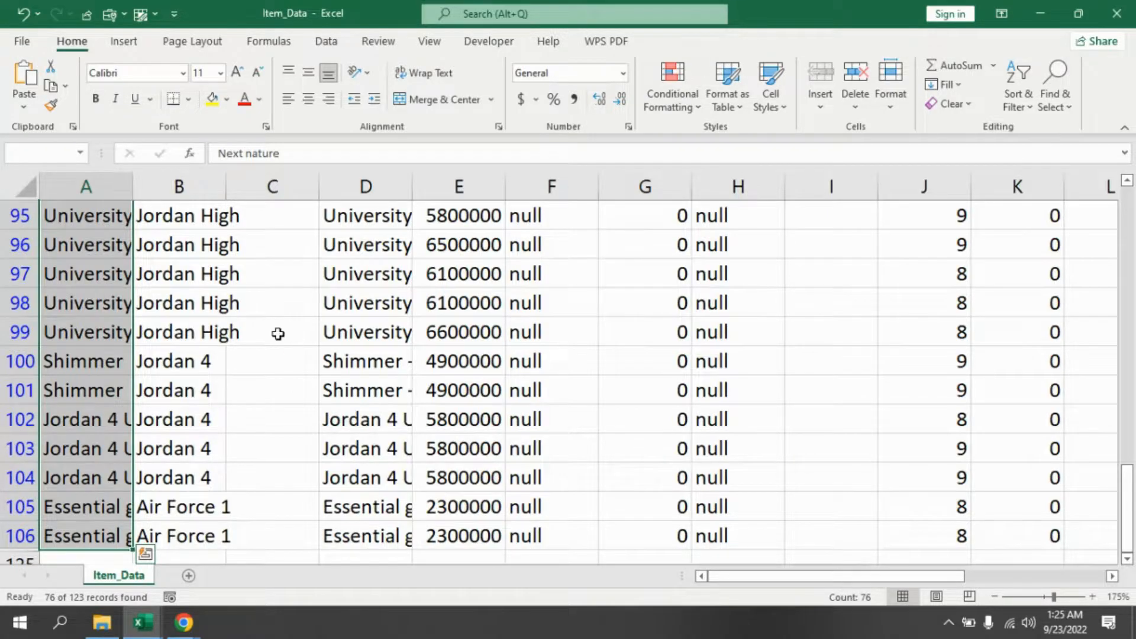
{"action": "key", "text": "ctrl+c"}
- Paste the item names into the template's Nama Item column starting at row 5
{"action": "mouse_move", "coordinate": [153, 629]}
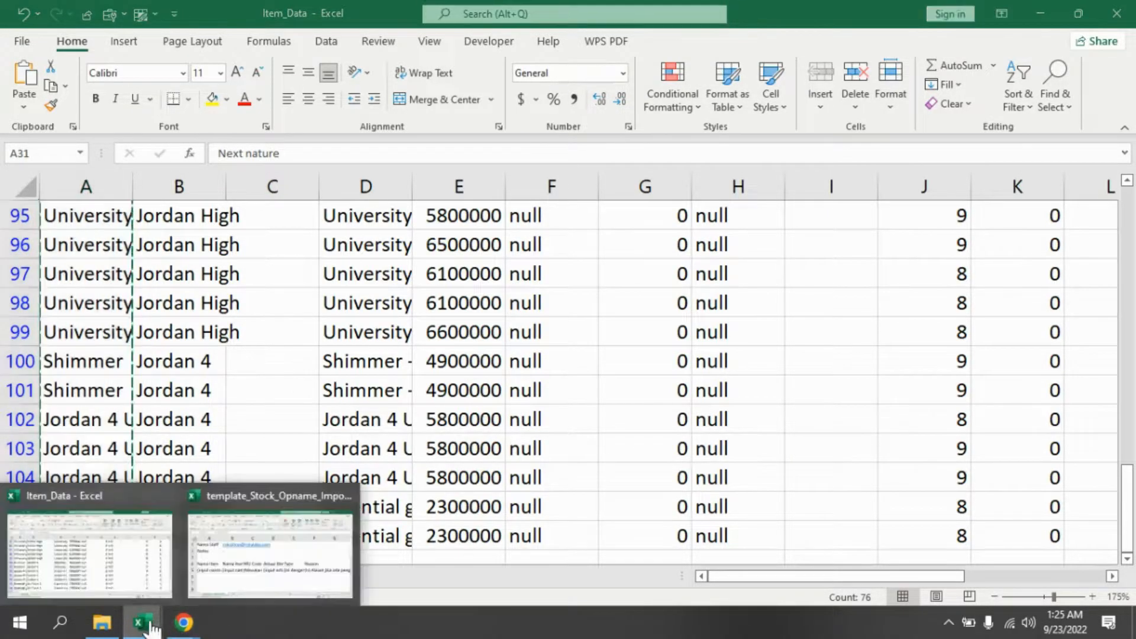
{"action": "left_click", "coordinate": [279, 570]}
{"action": "left_click", "coordinate": [142, 418]}
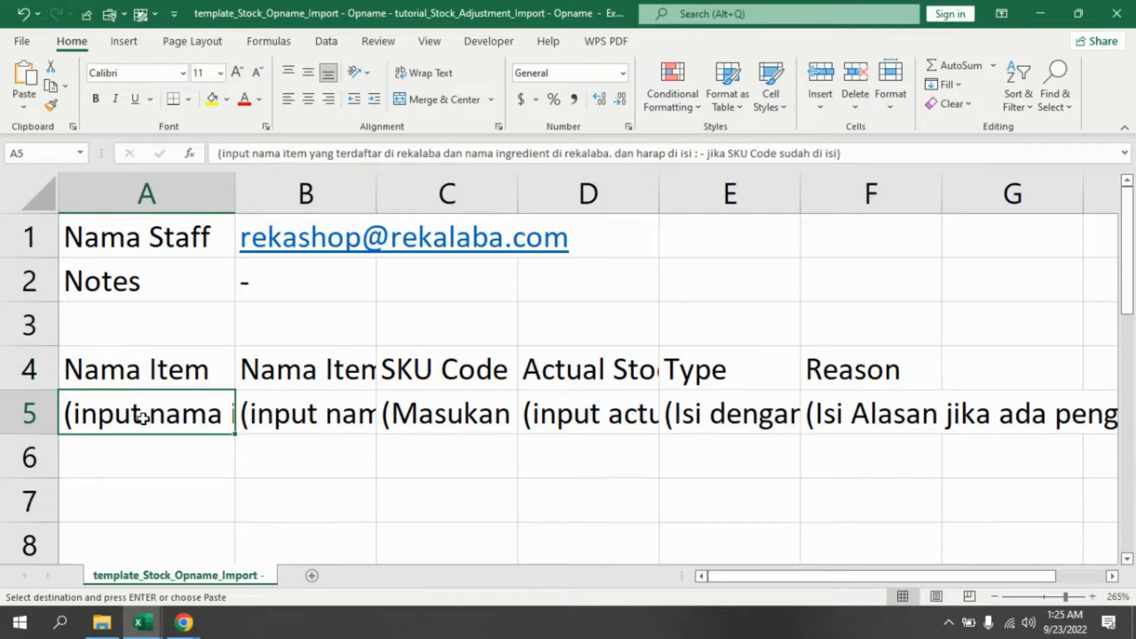
{"action": "key", "text": "ctrl+v"}
{"action": "scroll", "coordinate": [296, 428], "scroll_direction": "down", "scroll_amount": 1}
{"action": "scroll", "coordinate": [307, 435], "scroll_direction": "down", "scroll_amount": 1, "text": "ctrl"}
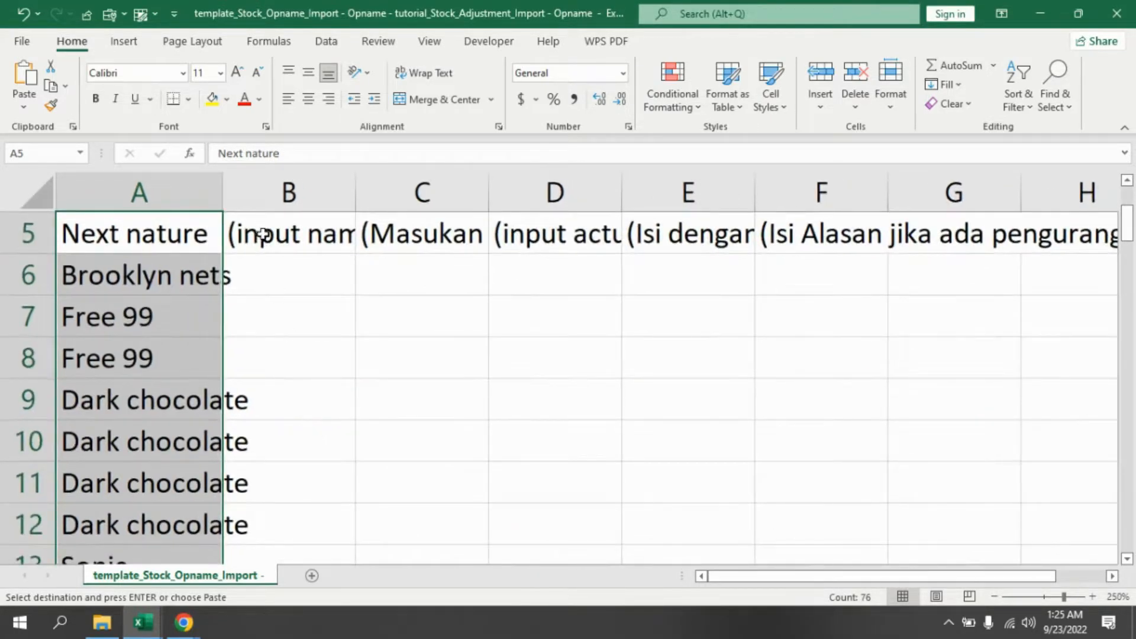
- Copy the filtered variant names from Item_Data and paste them into the Nama Item Variant column from row 5
{"action": "scroll", "coordinate": [261, 223], "scroll_direction": "up", "scroll_amount": 1}
{"action": "left_click", "coordinate": [327, 320]}
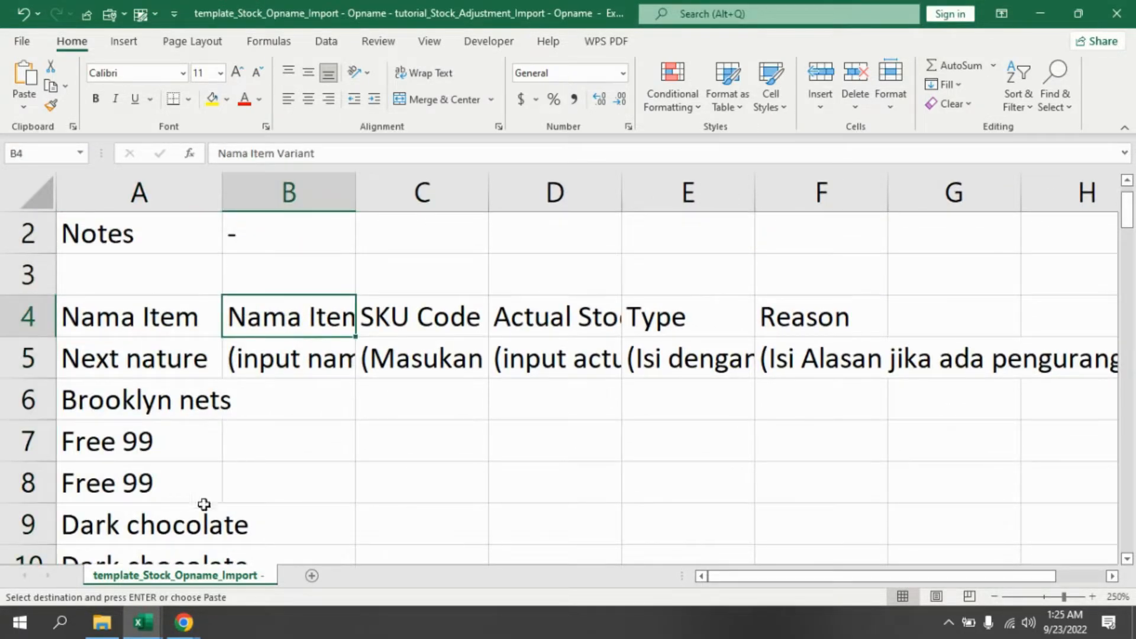
{"action": "mouse_move", "coordinate": [160, 616]}
{"action": "left_click", "coordinate": [122, 545]}
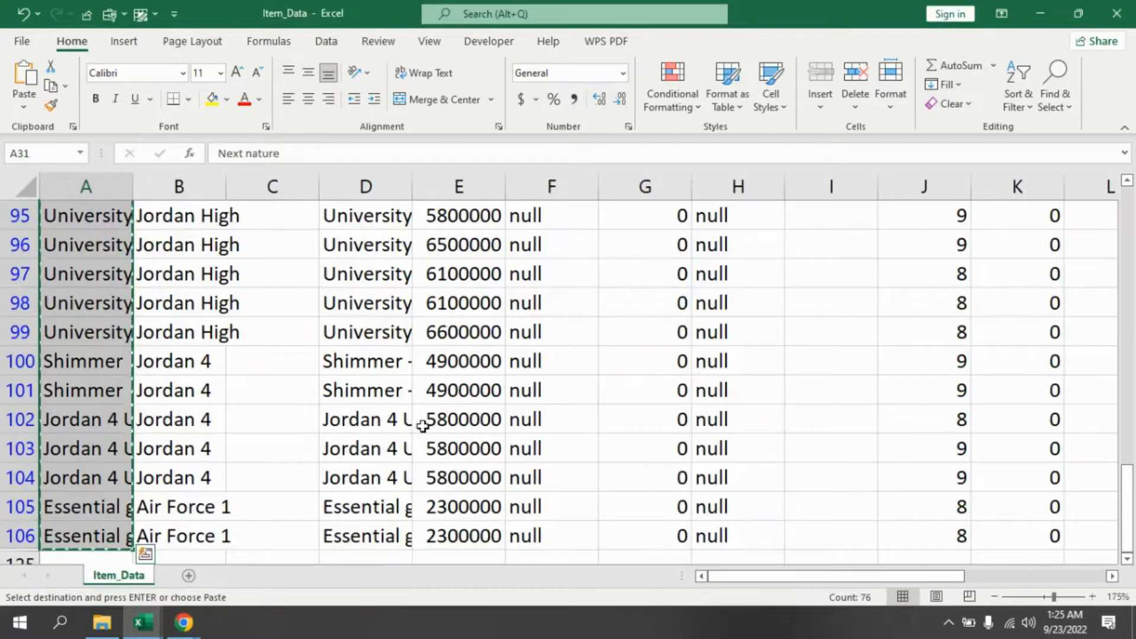
{"action": "scroll", "coordinate": [422, 425], "scroll_direction": "up", "scroll_amount": 20}
{"action": "left_click", "coordinate": [386, 259]}
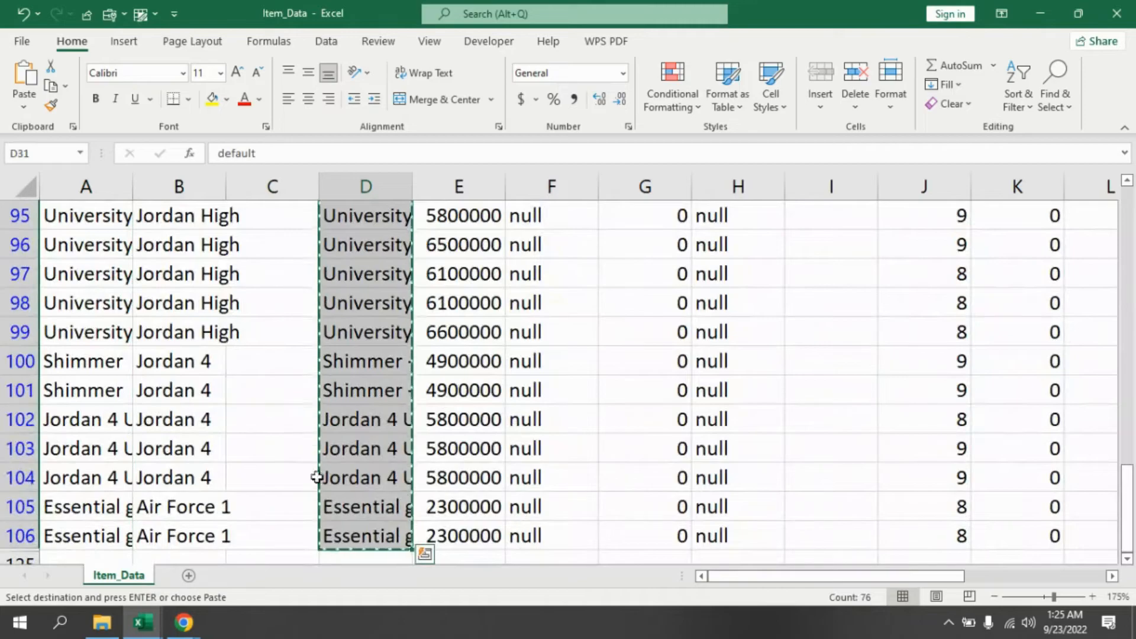
{"action": "mouse_move", "coordinate": [142, 622]}
{"action": "left_click", "coordinate": [247, 578]}
{"action": "left_click", "coordinate": [327, 362]}
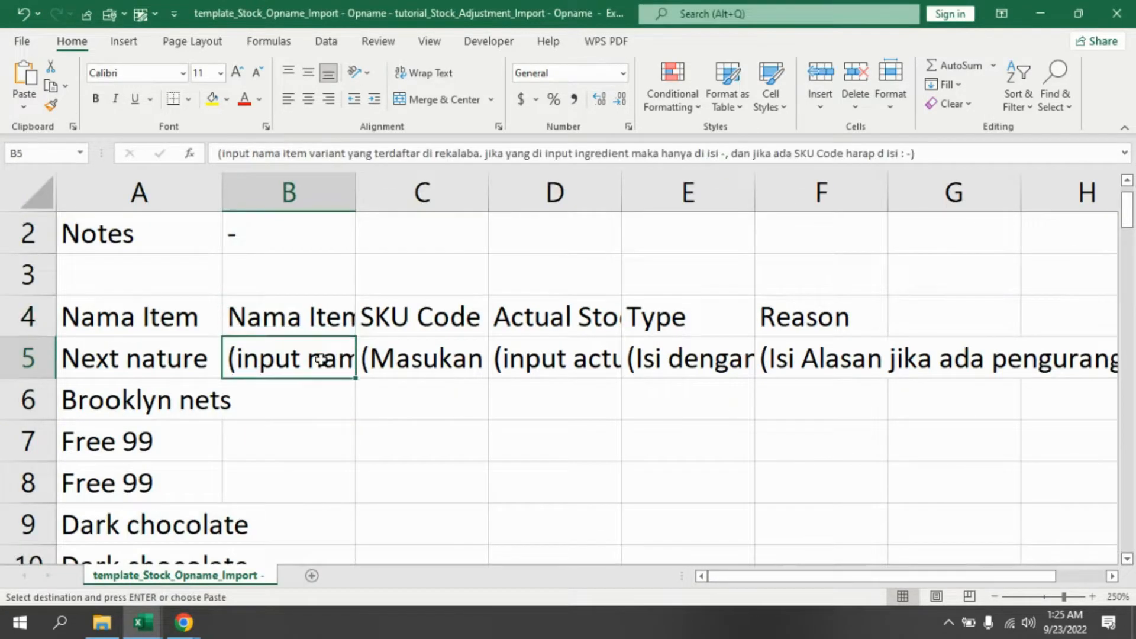
{"action": "key", "text": "ctrl+v"}
- Enter - as the SKU Code for the first item row
{"action": "left_click", "coordinate": [434, 321]}
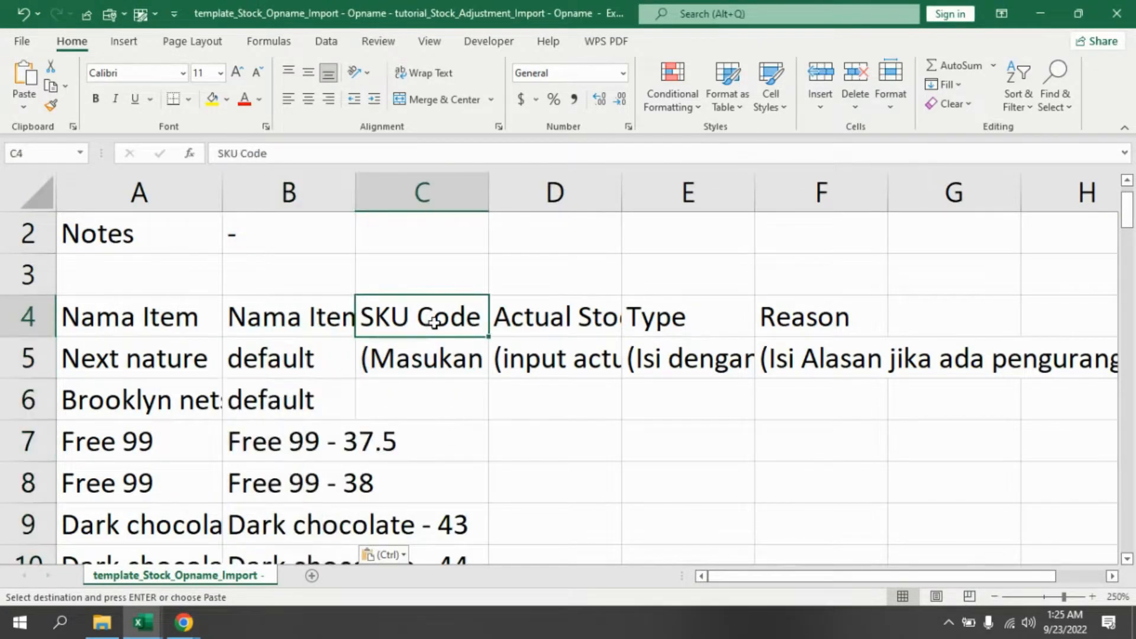
{"action": "left_click", "coordinate": [429, 361]}
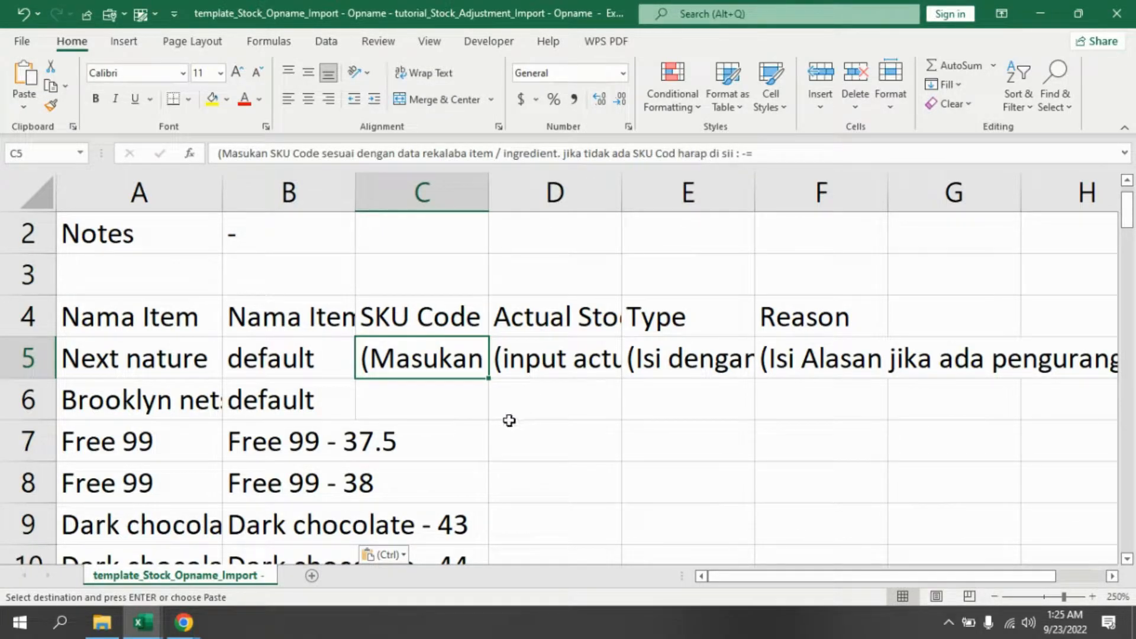
{"action": "type", "text": "-"}
{"action": "key", "text": "Return"}
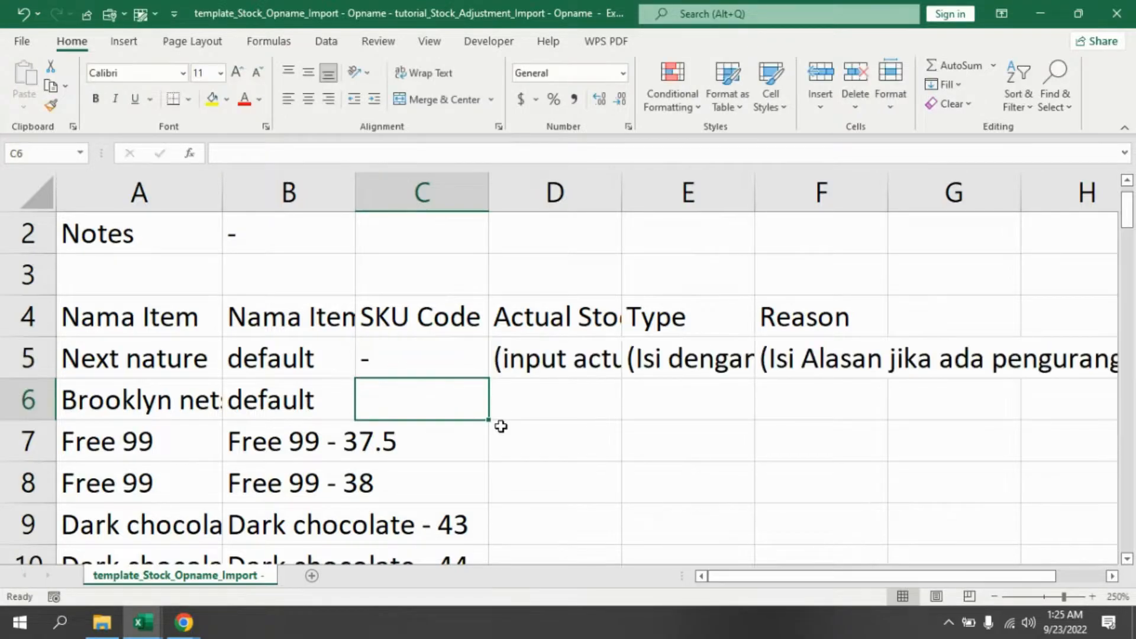
- Read the instructions under the Actual Stock, Type and Reason columns
{"action": "left_click", "coordinate": [543, 318]}
{"action": "left_click", "coordinate": [533, 348]}
{"action": "left_click", "coordinate": [657, 320]}
{"action": "left_click", "coordinate": [662, 354]}
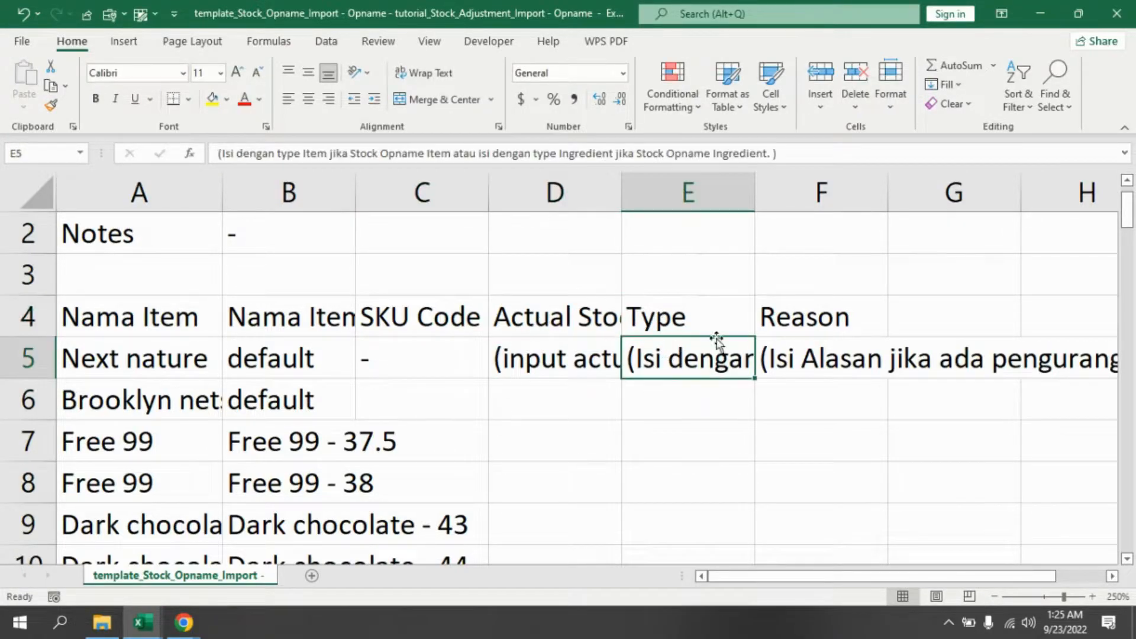
{"action": "left_click", "coordinate": [783, 323]}
{"action": "left_click", "coordinate": [538, 333]}
{"action": "left_click", "coordinate": [538, 362]}
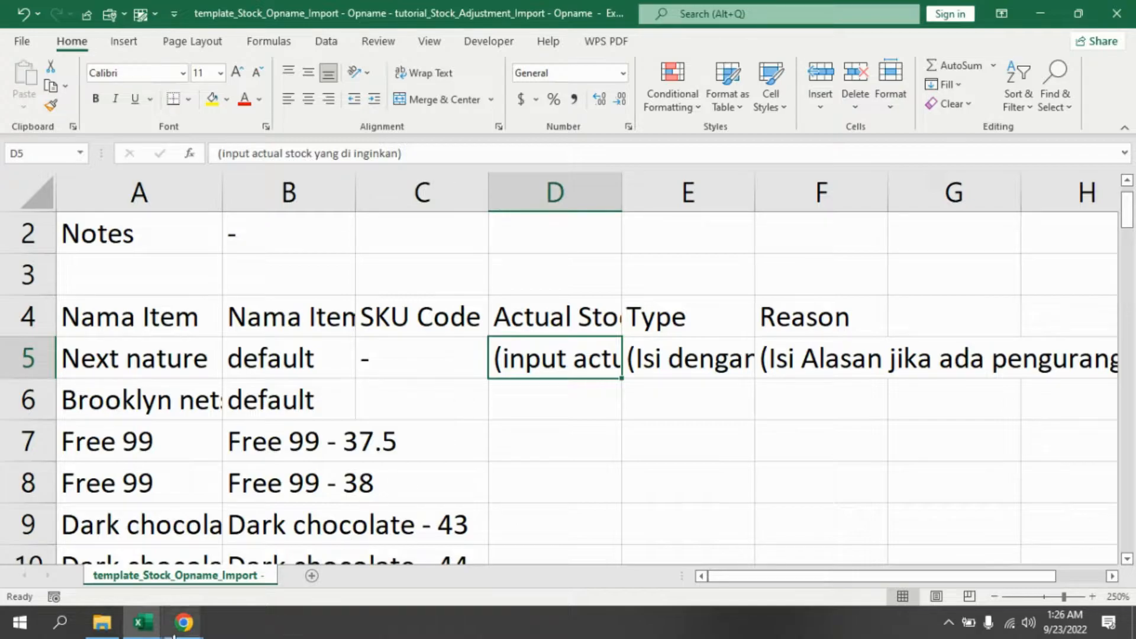
- Examine the variant_in_stock values of the filtered items in Item_Data
{"action": "mouse_move", "coordinate": [142, 622]}
{"action": "left_click", "coordinate": [92, 551]}
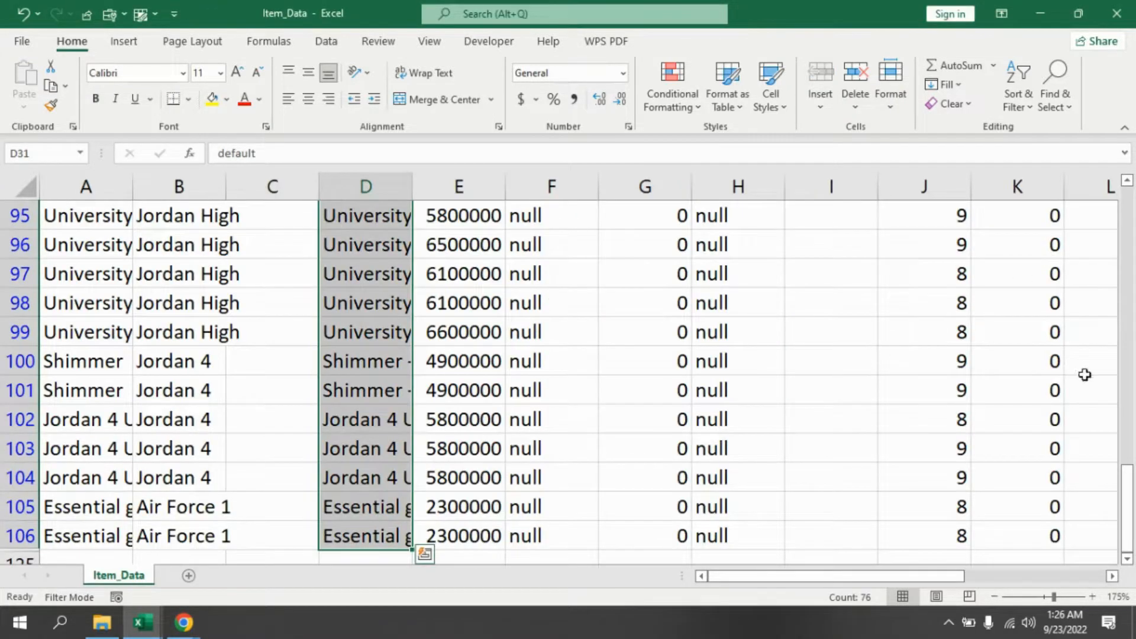
{"action": "left_click_drag", "start_coordinate": [1132, 506], "coordinate": [1132, 219]}
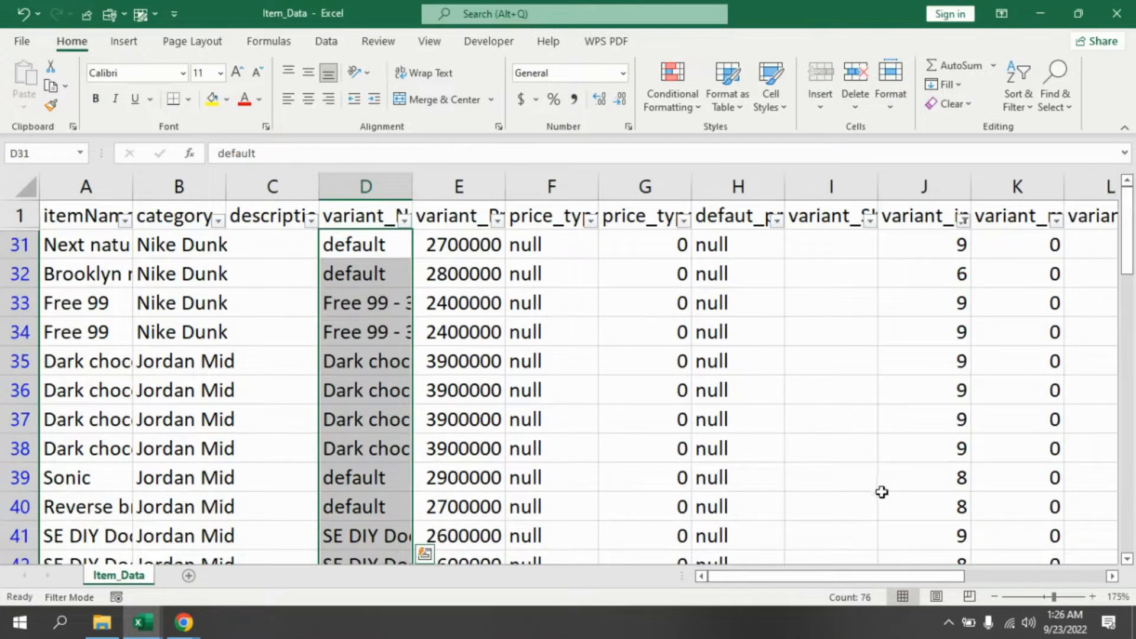
{"action": "left_click", "coordinate": [941, 228]}
{"action": "key", "text": "Down"}
{"action": "key", "text": "Down"}
{"action": "key", "text": "Down"}
{"action": "key", "text": "Down"}
{"action": "key", "text": "Down"}
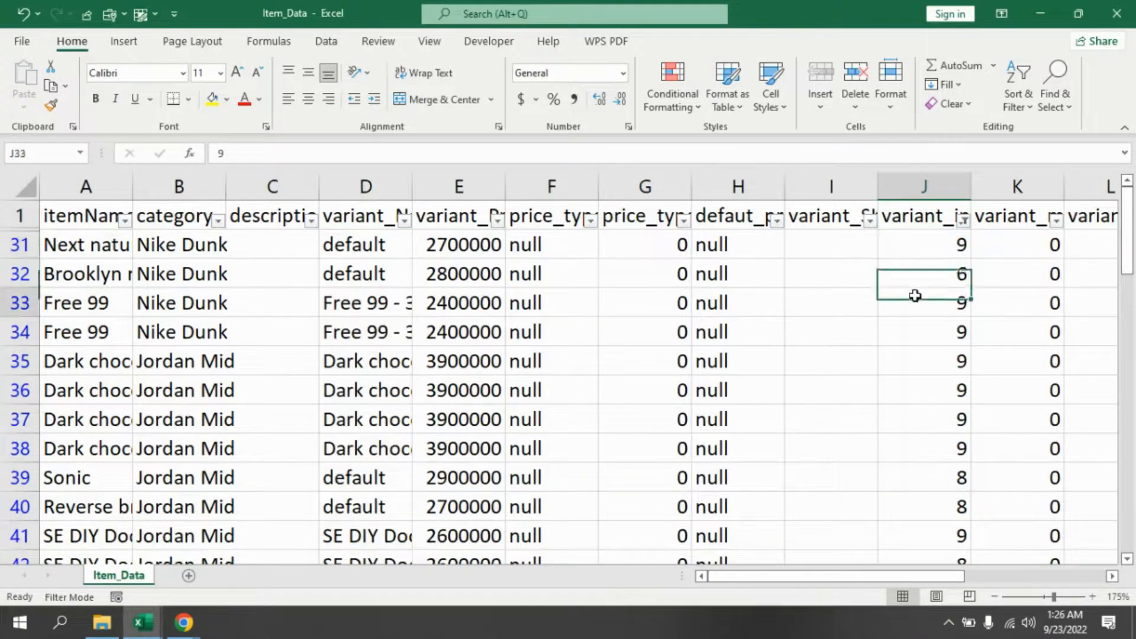
{"action": "left_click", "coordinate": [942, 275]}
{"action": "left_click", "coordinate": [946, 250]}
{"action": "left_click", "coordinate": [944, 278]}
{"action": "left_click", "coordinate": [937, 305]}
{"action": "left_click", "coordinate": [927, 353]}
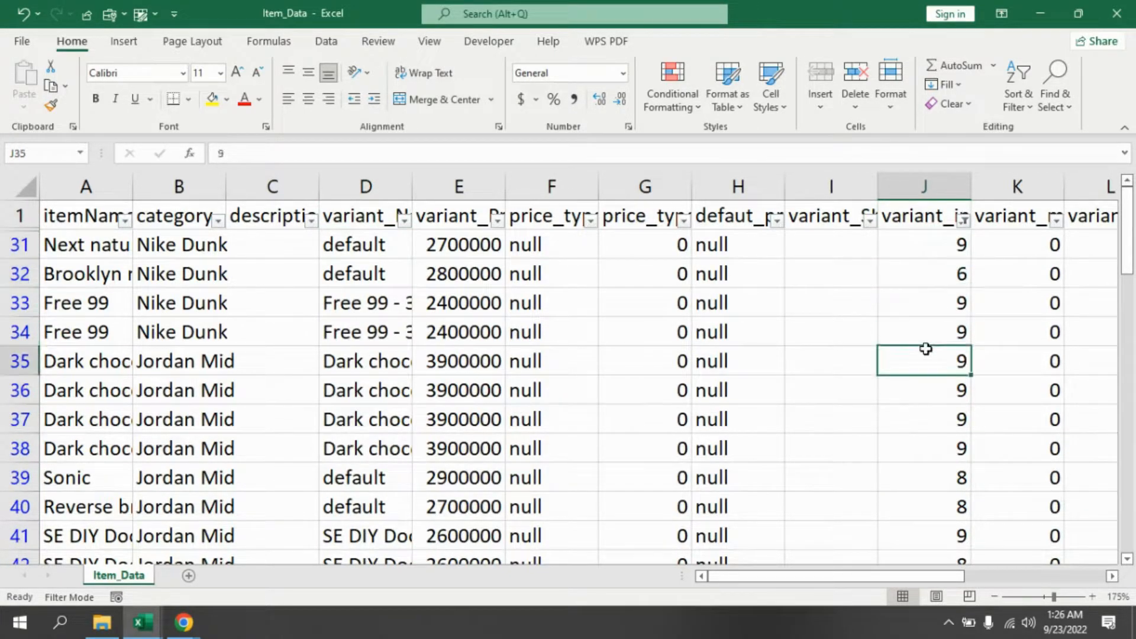
{"action": "left_click", "coordinate": [936, 220]}
{"action": "left_click", "coordinate": [925, 247]}
{"action": "left_click", "coordinate": [924, 303]}
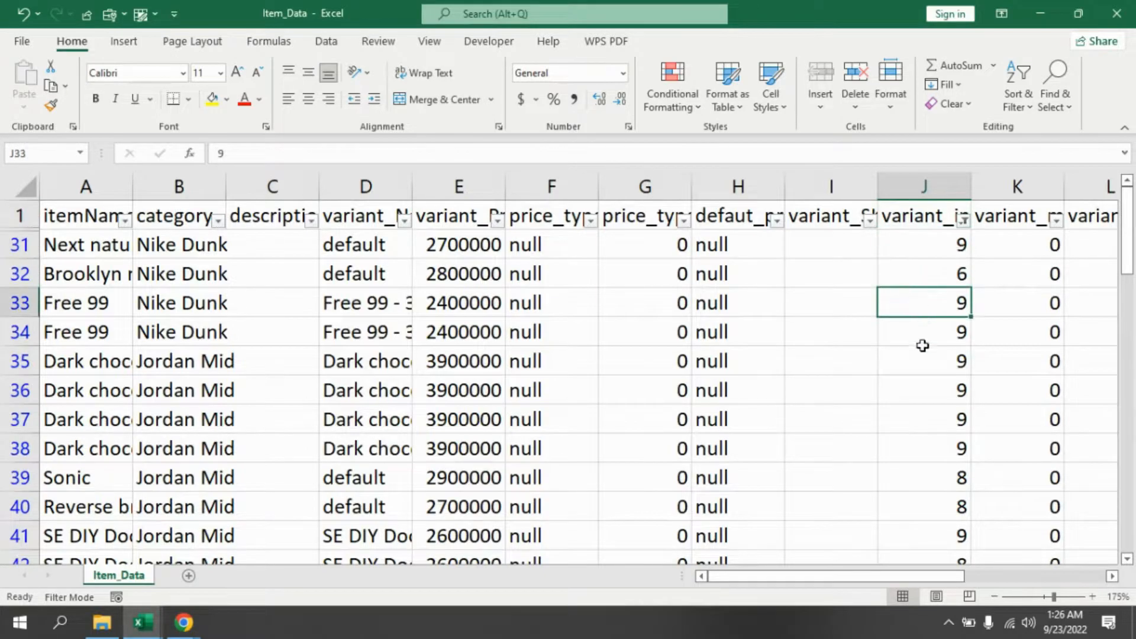
- Copy the filtered variant_in_stock values from Item_Data and paste them into the template's SKU Code column from row 5
{"action": "scroll", "coordinate": [961, 328], "scroll_direction": "up", "scroll_amount": 1}
{"action": "scroll", "coordinate": [960, 328], "scroll_direction": "up", "scroll_amount": 2}
{"action": "left_click", "coordinate": [1044, 264]}
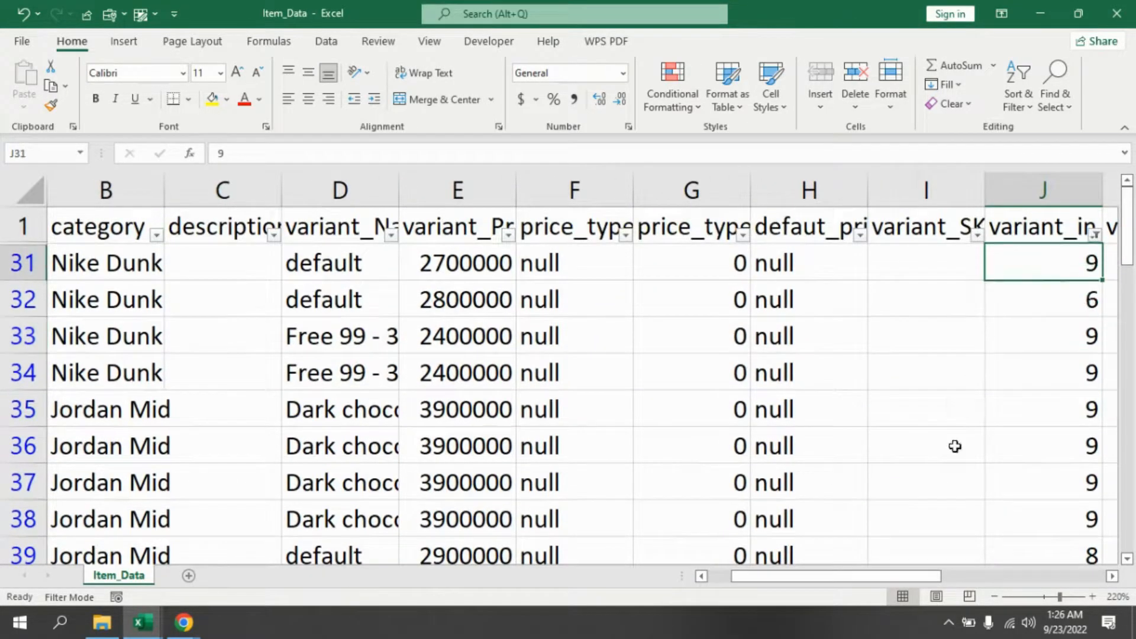
{"action": "left_click_drag", "start_coordinate": [901, 586], "coordinate": [1014, 583]}
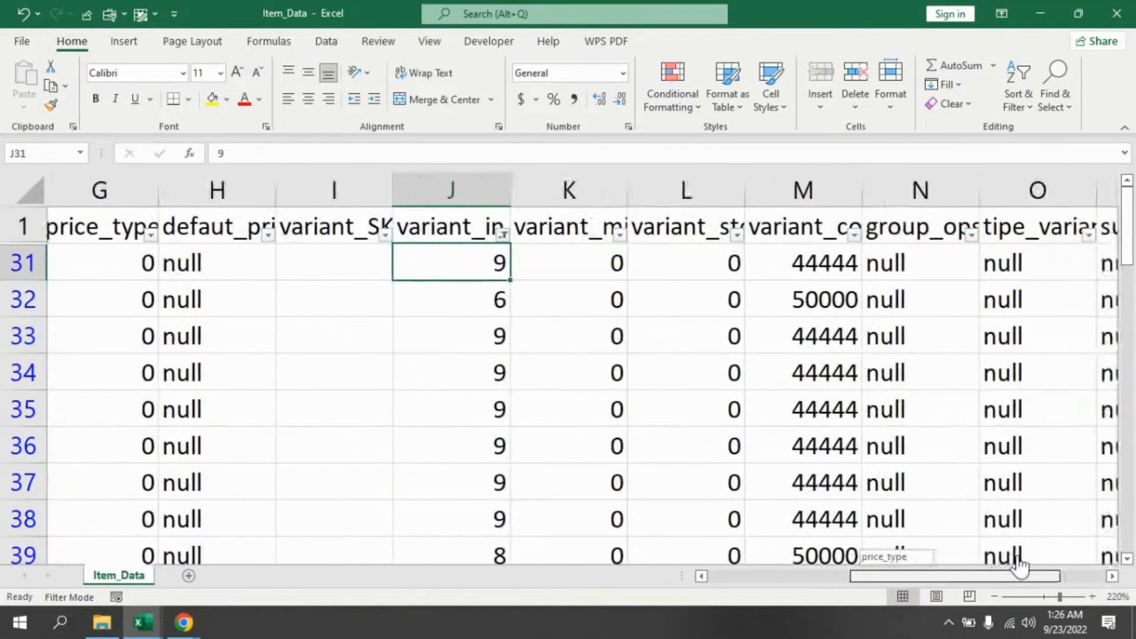
{"action": "key", "text": "ctrl+shift+Down"}
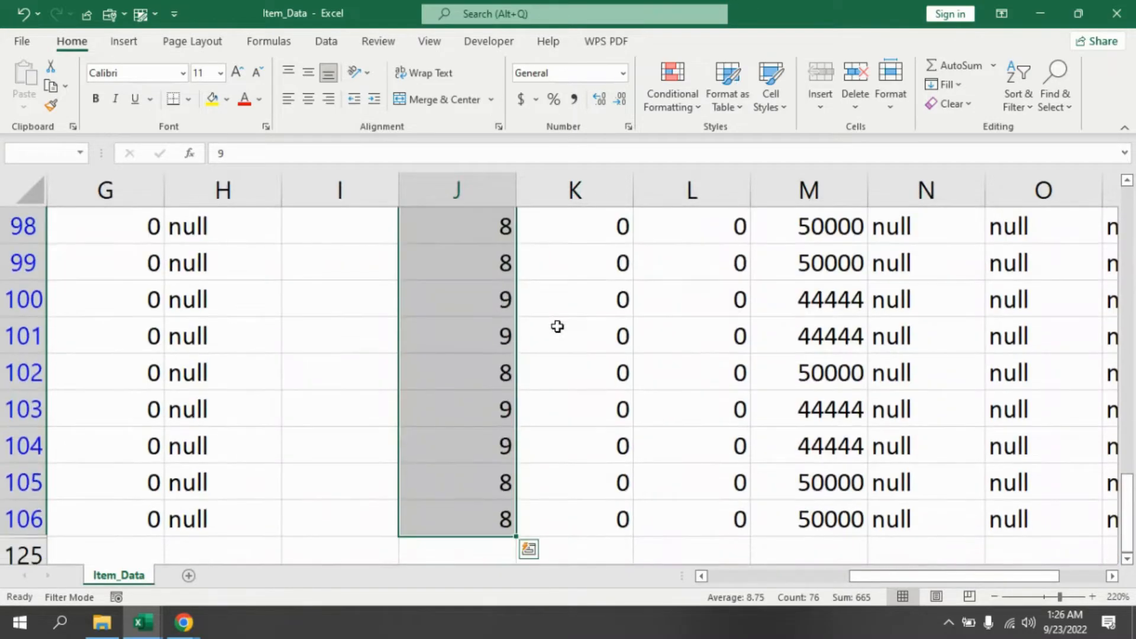
{"action": "key", "text": "ctrl+c"}
{"action": "mouse_move", "coordinate": [142, 622]}
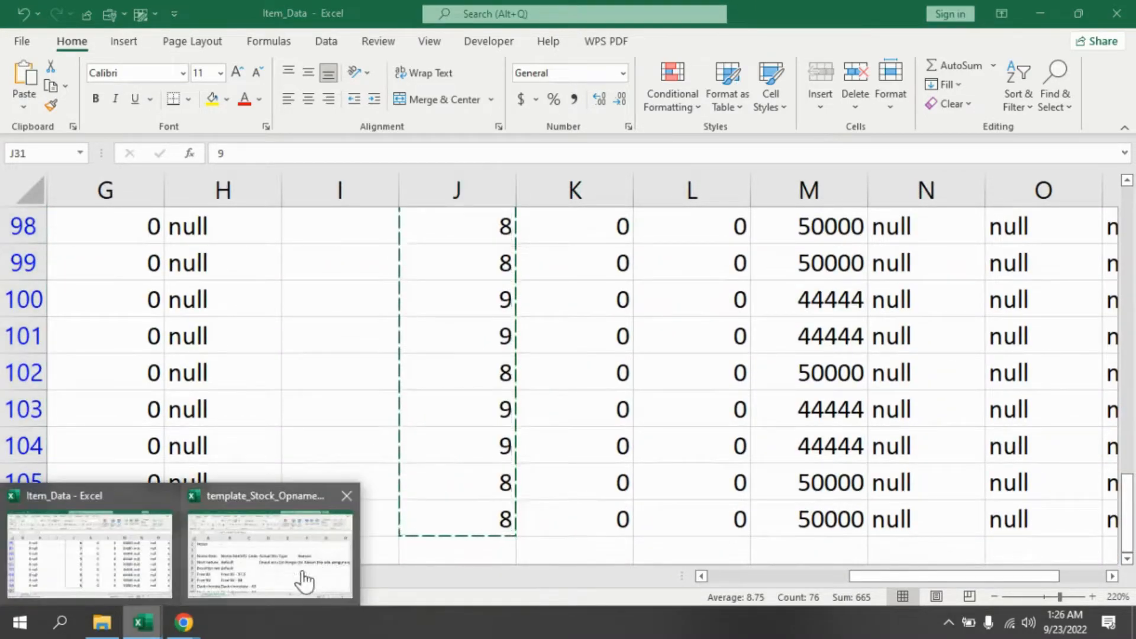
{"action": "left_click", "coordinate": [285, 577]}
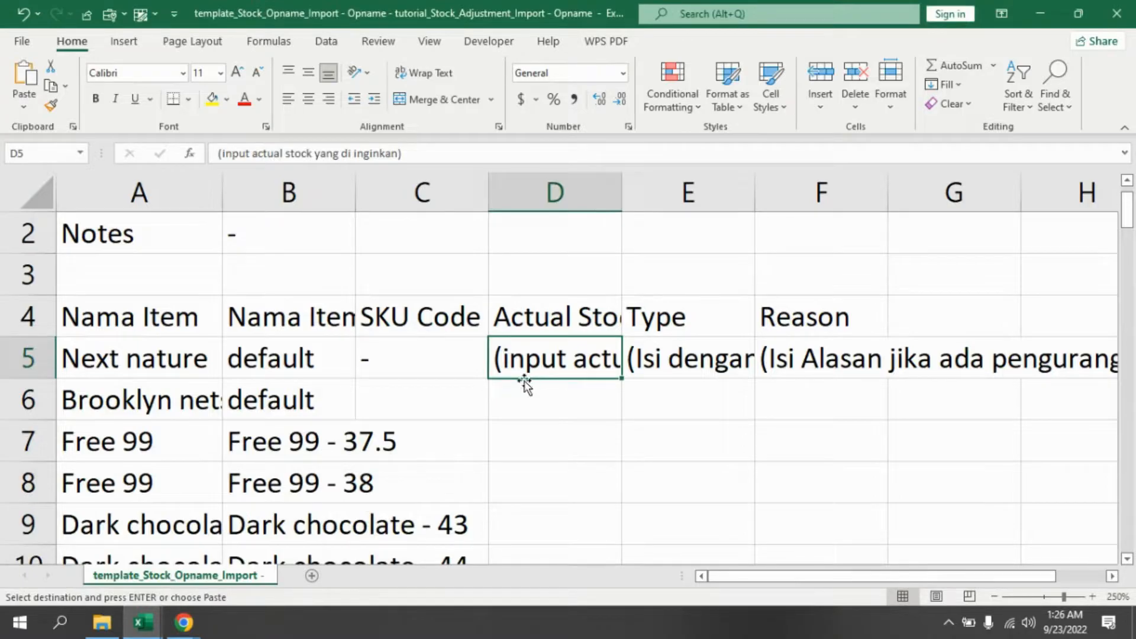
{"action": "left_click", "coordinate": [649, 385]}
{"action": "left_click", "coordinate": [579, 358]}
{"action": "left_click", "coordinate": [911, 355]}
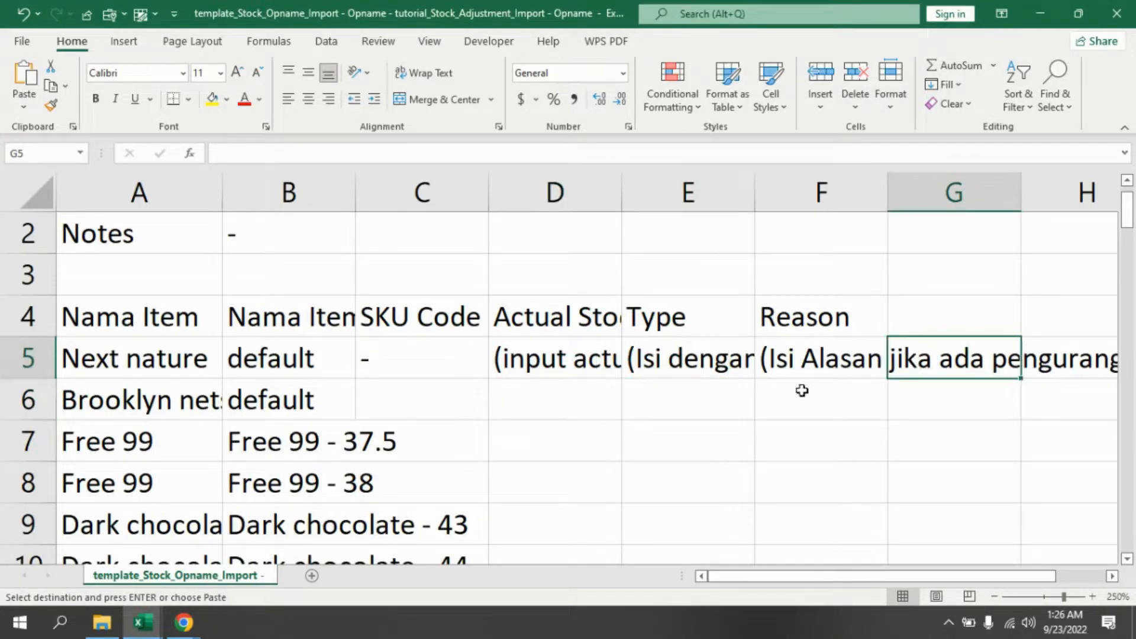
{"action": "left_click", "coordinate": [447, 361]}
{"action": "key", "text": "ctrl+v"}
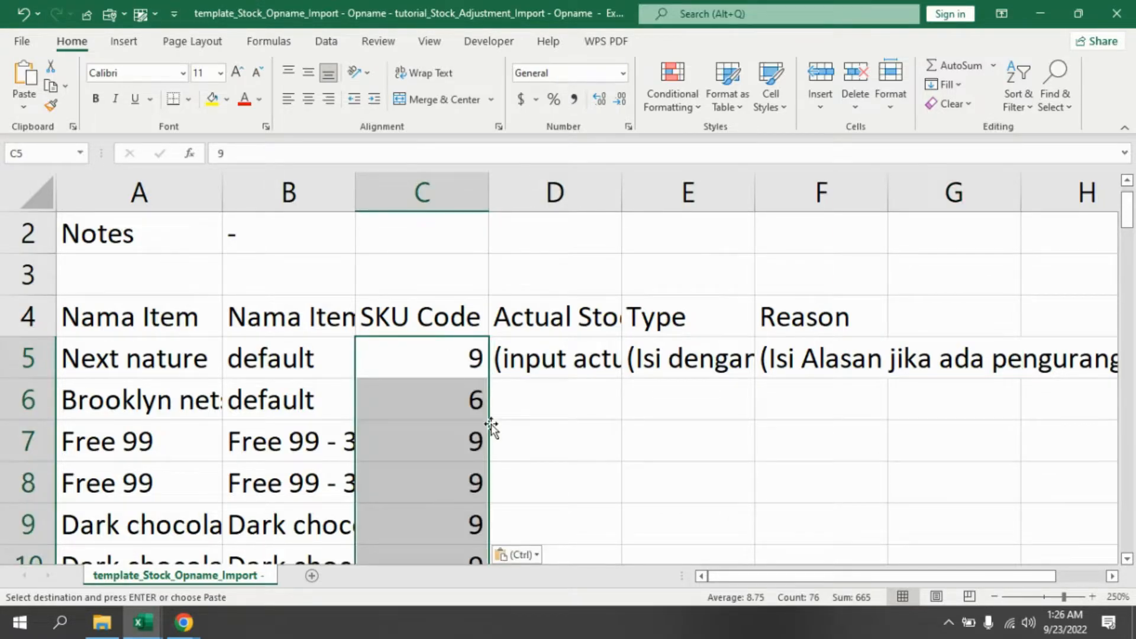
- Widen the Nama Item Variant column so the variant names fit
{"action": "left_click", "coordinate": [444, 396]}
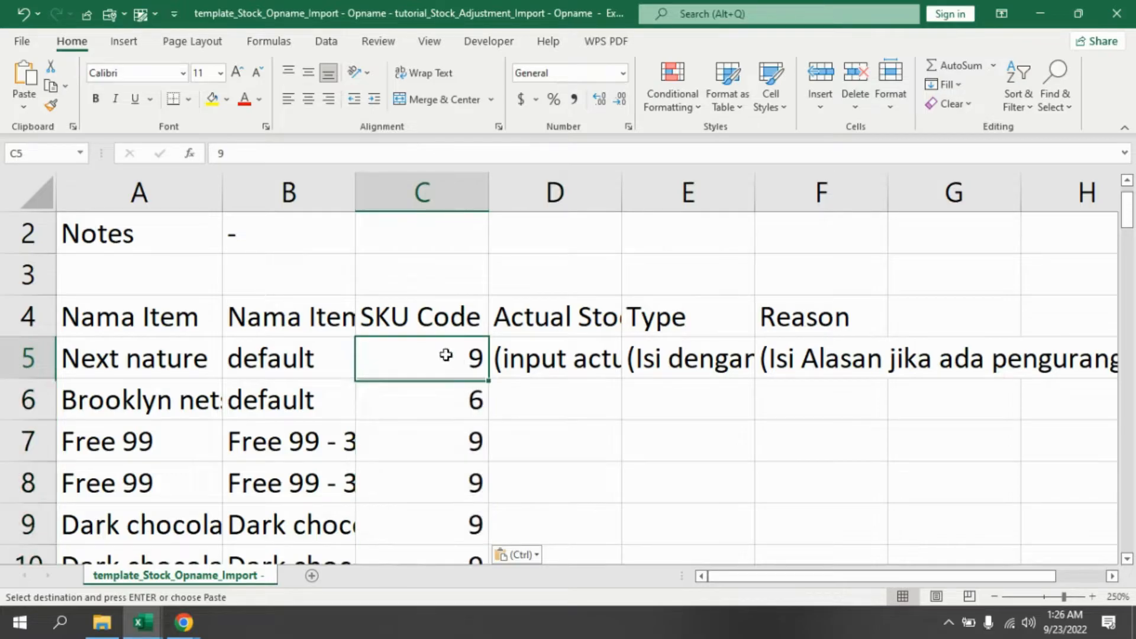
{"action": "left_click", "coordinate": [449, 361]}
{"action": "left_click", "coordinate": [523, 399]}
{"action": "left_click", "coordinate": [556, 352]}
{"action": "left_click", "coordinate": [549, 391]}
{"action": "left_click", "coordinate": [447, 358]}
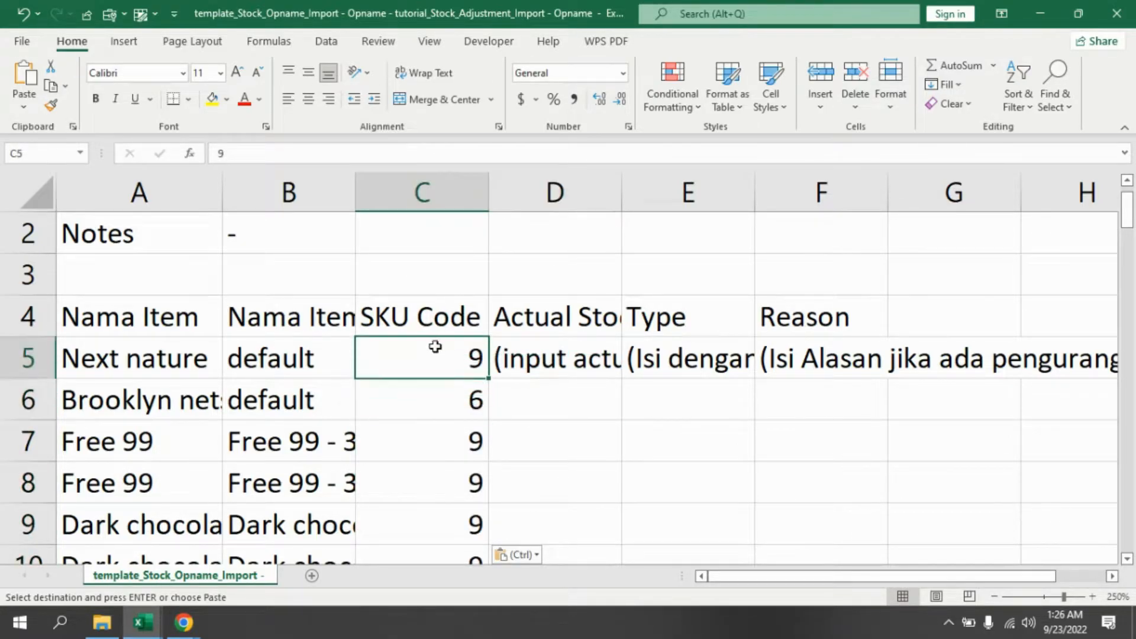
{"action": "key", "text": "Down"}
{"action": "key", "text": "Down"}
{"action": "key", "text": "Down"}
{"action": "key", "text": "Down"}
{"action": "left_click", "coordinate": [95, 365]}
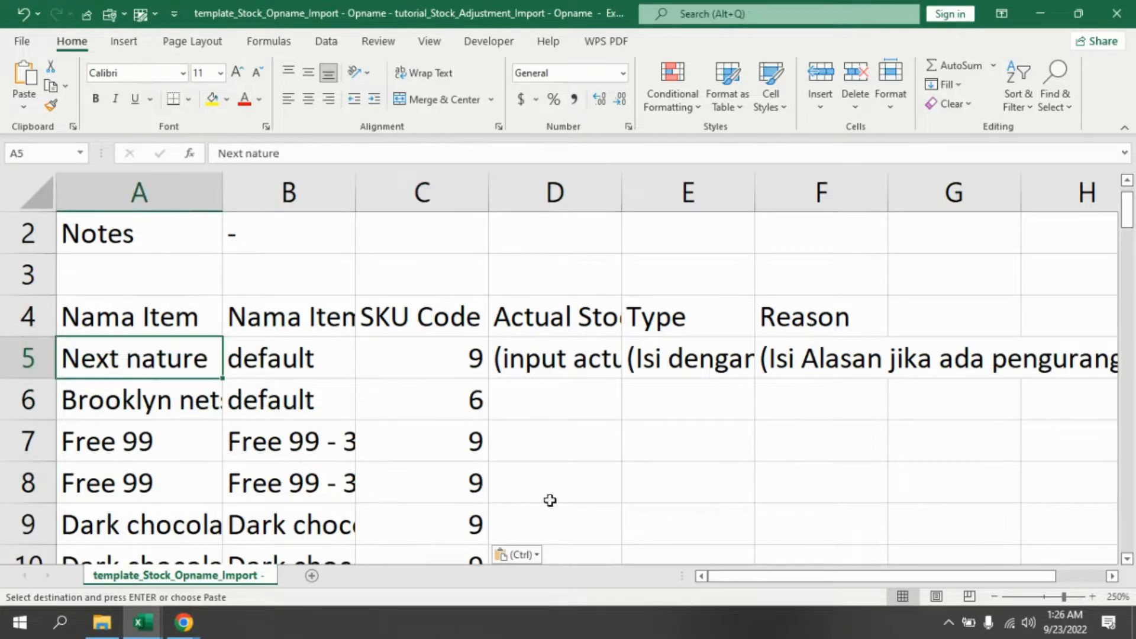
{"action": "key", "text": "Right"}
{"action": "left_click", "coordinate": [290, 408]}
{"action": "left_click", "coordinate": [141, 479]}
{"action": "left_click", "coordinate": [275, 439]}
{"action": "left_click_drag", "start_coordinate": [356, 188], "coordinate": [433, 188]}
- Scroll through the filled template rows and review the Actual Stock, Type and Reason cells
{"action": "left_click", "coordinate": [393, 468]}
{"action": "left_click", "coordinate": [546, 353]}
{"action": "scroll", "coordinate": [509, 420], "scroll_direction": "down", "scroll_amount": 16}
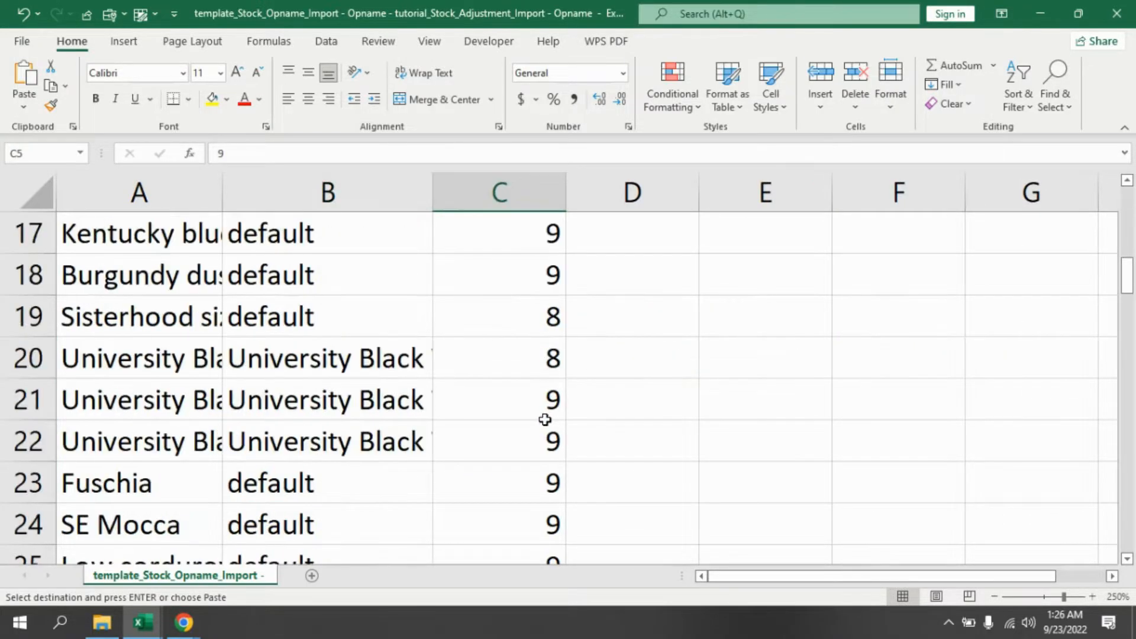
{"action": "left_click_drag", "start_coordinate": [1129, 443], "coordinate": [1131, 544]}
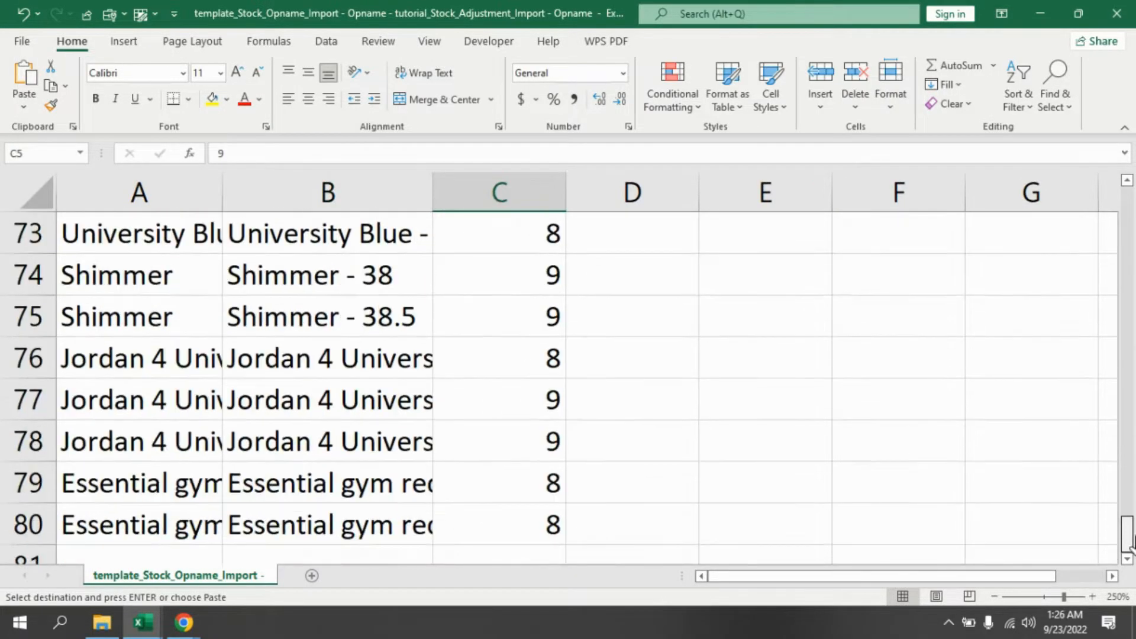
{"action": "scroll", "coordinate": [1128, 532], "scroll_direction": "up", "scroll_amount": 20}
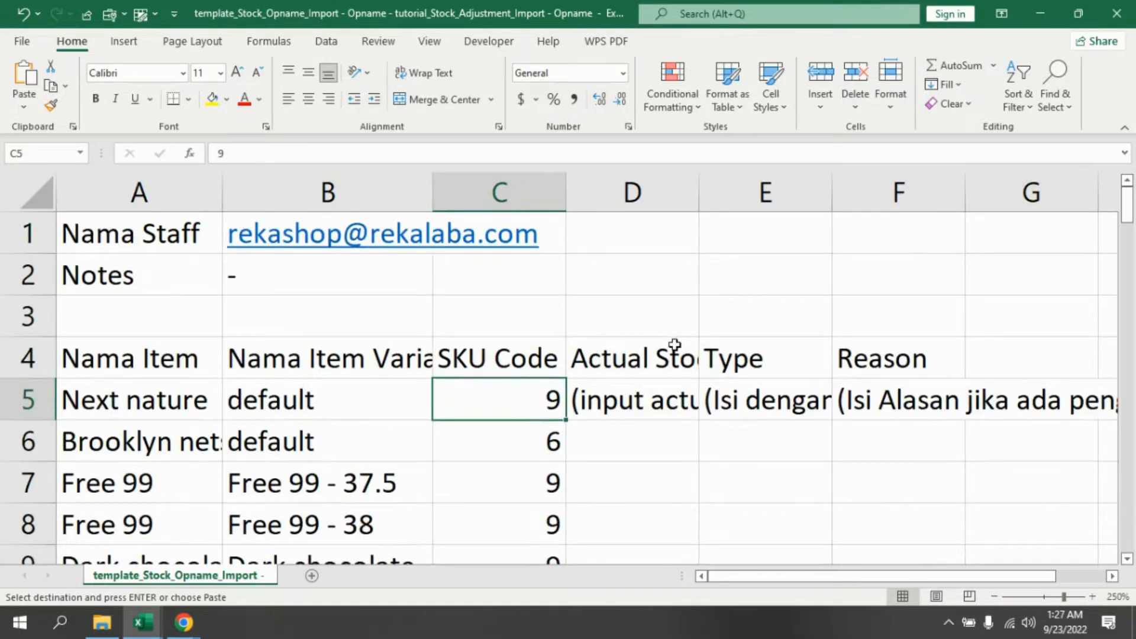
{"action": "scroll", "coordinate": [483, 346], "scroll_direction": "down", "scroll_amount": 4}
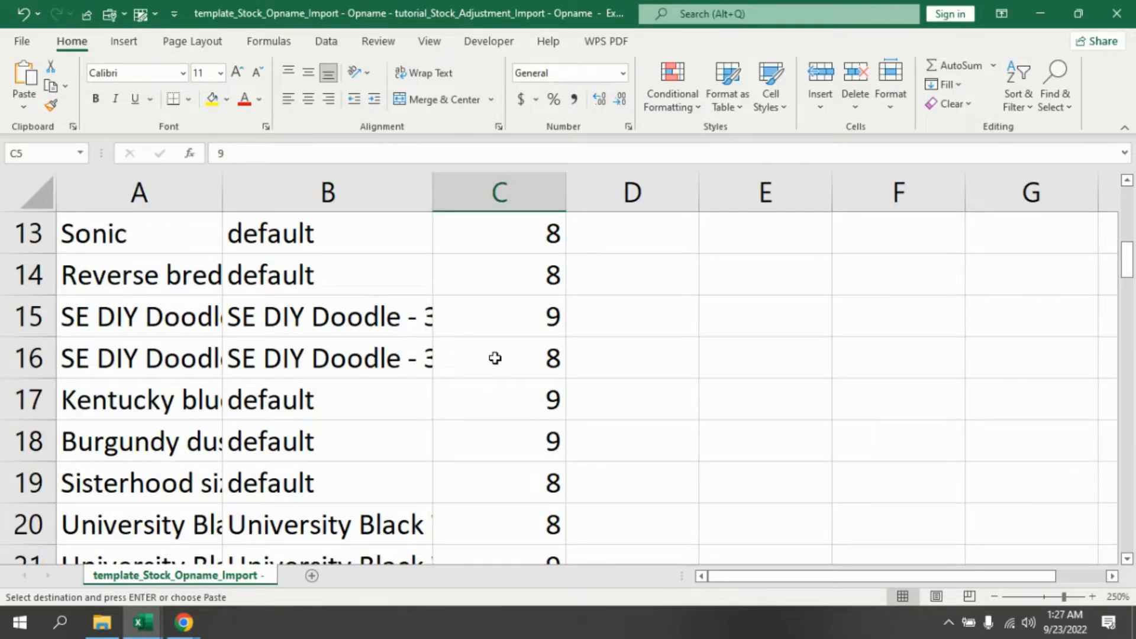
{"action": "scroll", "coordinate": [580, 390], "scroll_direction": "up", "scroll_amount": 4}
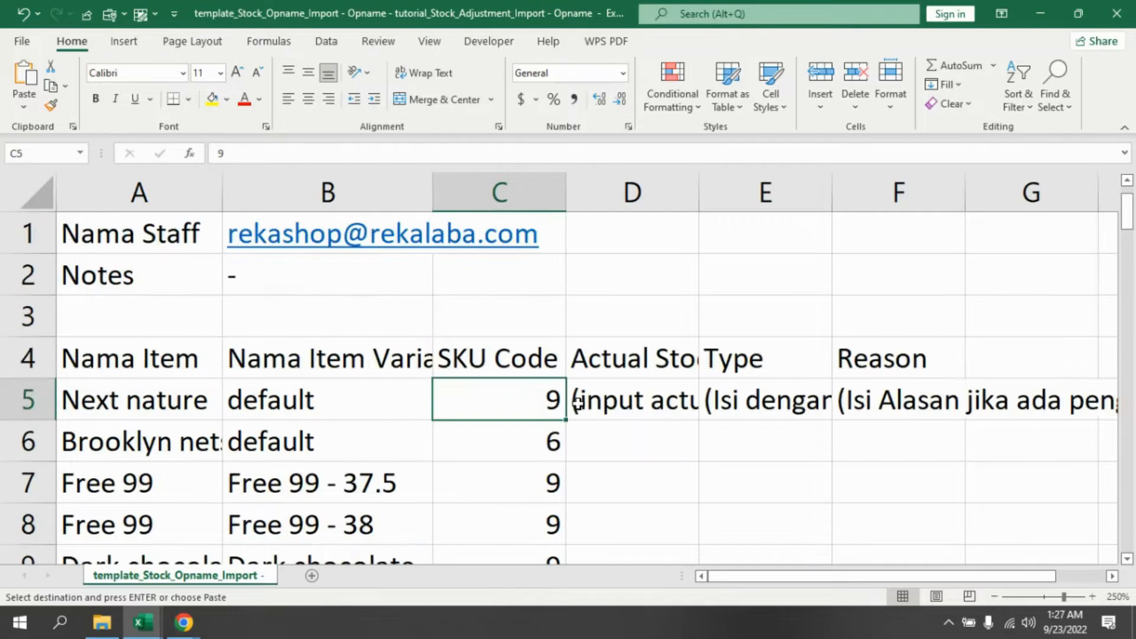
{"action": "left_click", "coordinate": [611, 355]}
{"action": "left_click", "coordinate": [600, 408]}
{"action": "left_click", "coordinate": [114, 401]}
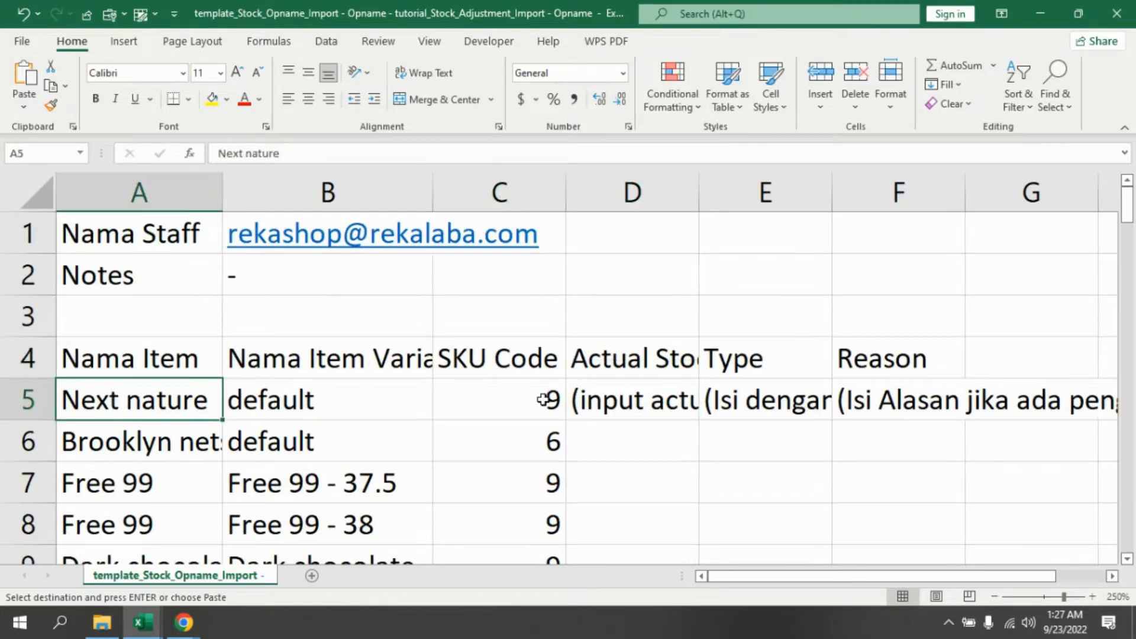
{"action": "left_click", "coordinate": [621, 401]}
{"action": "left_click", "coordinate": [747, 375]}
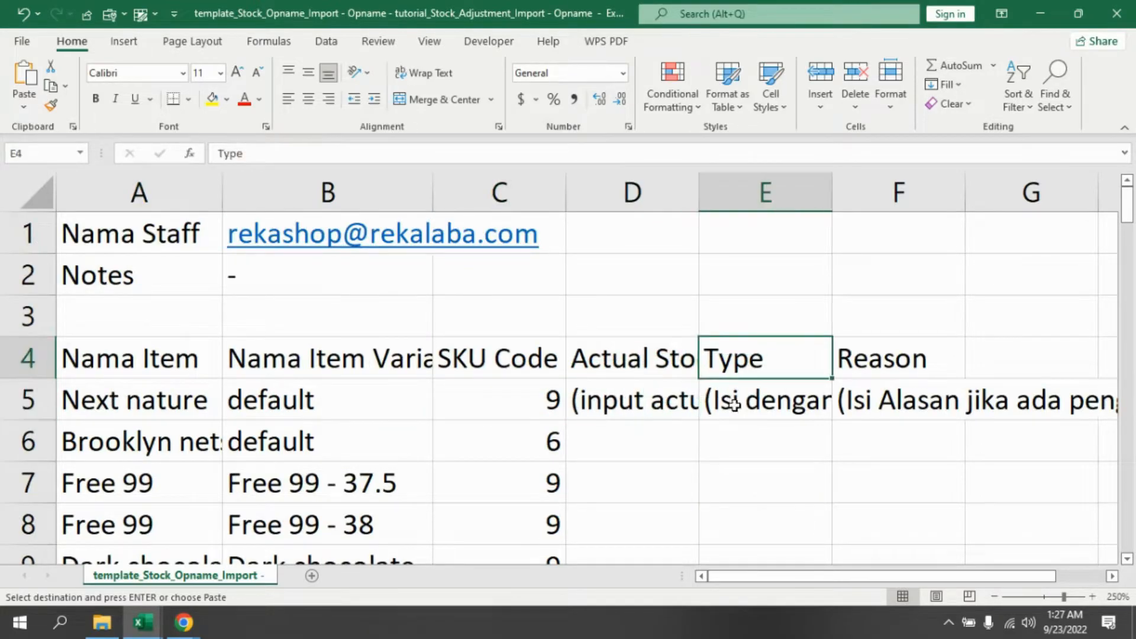
{"action": "left_click", "coordinate": [728, 403]}
{"action": "left_click", "coordinate": [642, 427]}
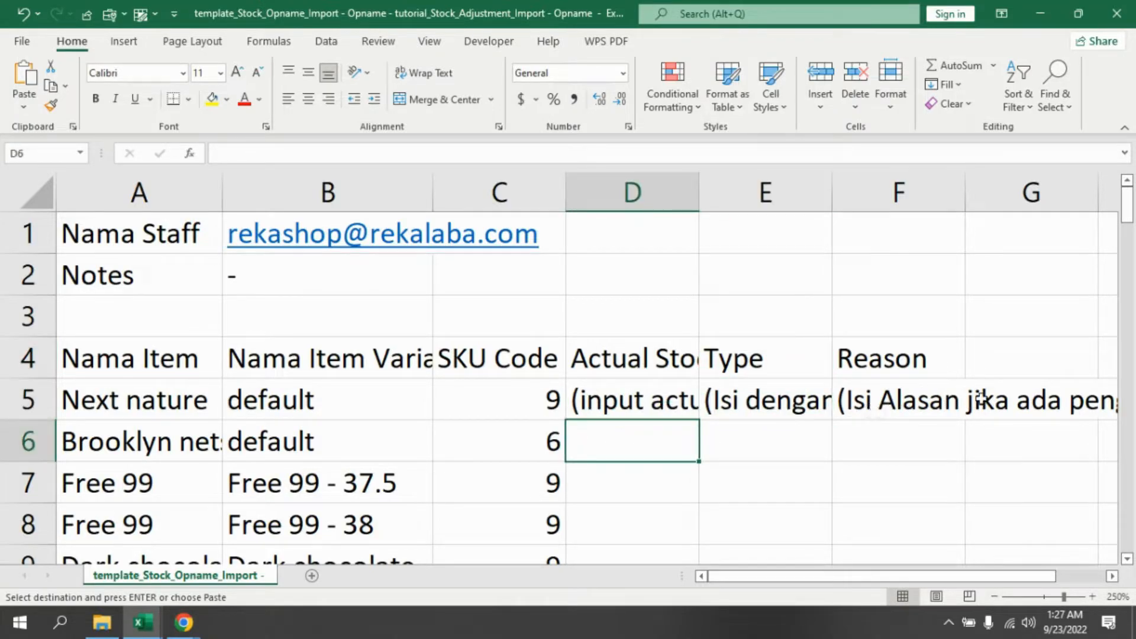
{"action": "left_click", "coordinate": [648, 399]}
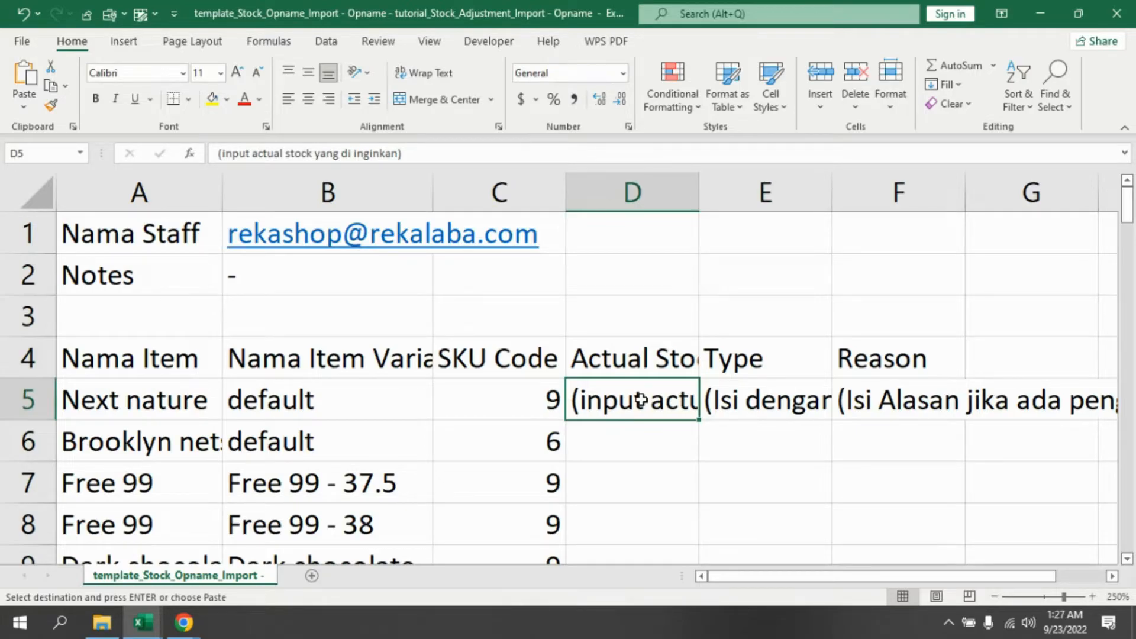
- Enter 2 and 1 as helper values in column G for rows 5 and 6
{"action": "left_click", "coordinate": [1019, 399]}
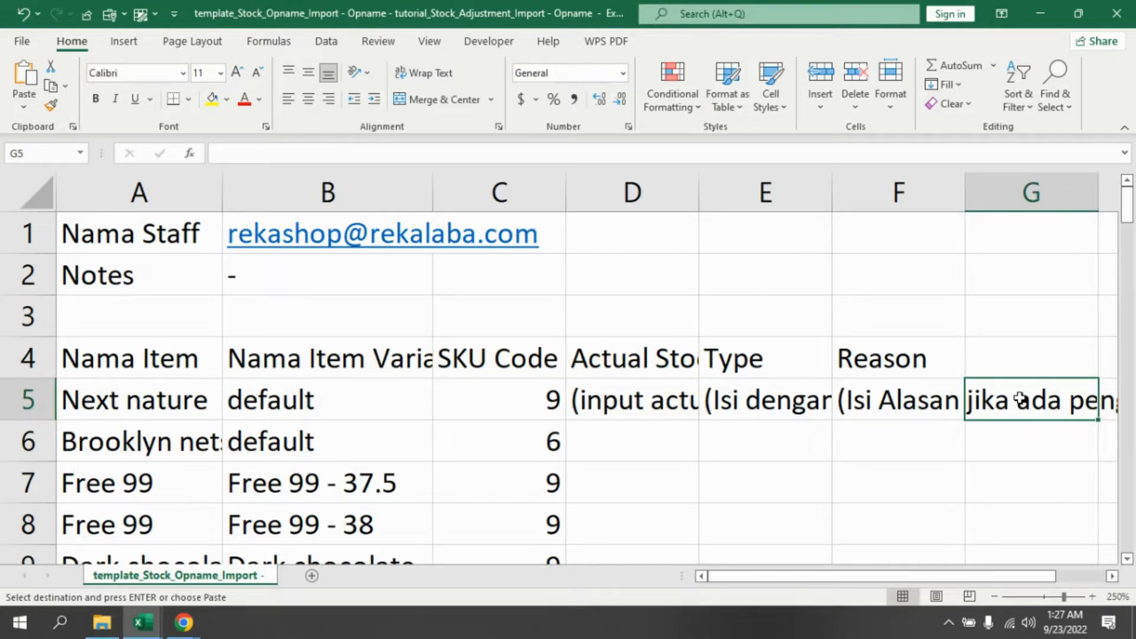
{"action": "type", "text": "2"}
{"action": "key", "text": "Return"}
{"action": "type", "text": "1"}
{"action": "key", "text": "Return"}
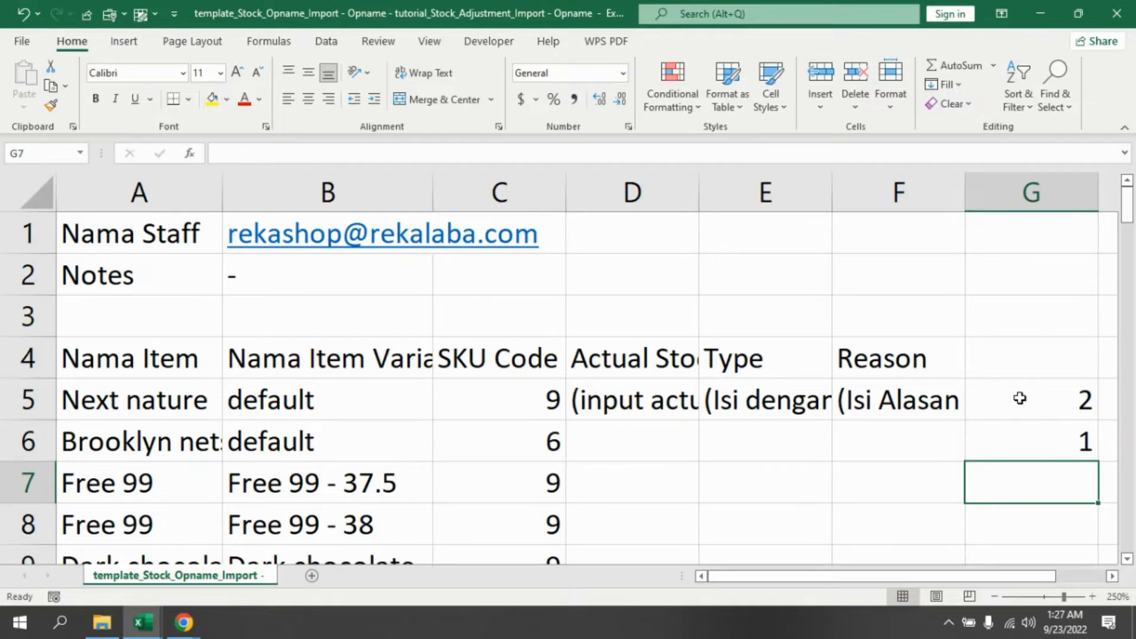
- Scroll through the template and check the Actual Stock and helper column cells
{"action": "scroll", "coordinate": [761, 413], "scroll_direction": "down", "scroll_amount": 8}
{"action": "scroll", "coordinate": [500, 423], "scroll_direction": "up", "scroll_amount": 6}
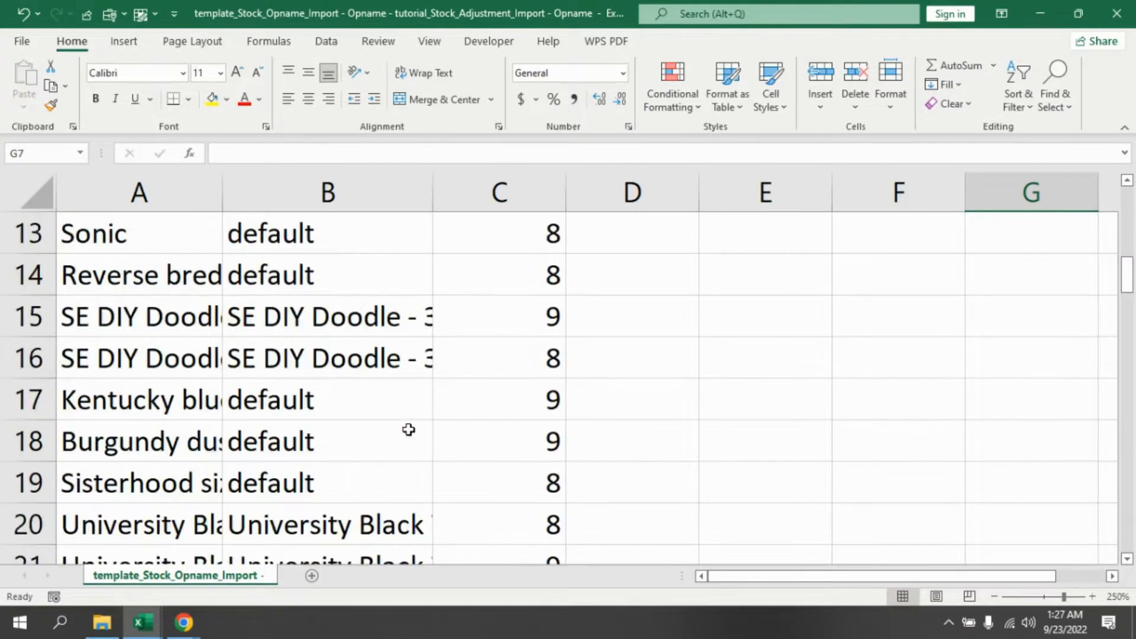
{"action": "scroll", "coordinate": [936, 386], "scroll_direction": "up", "scroll_amount": 2}
{"action": "scroll", "coordinate": [525, 421], "scroll_direction": "down", "scroll_amount": 2}
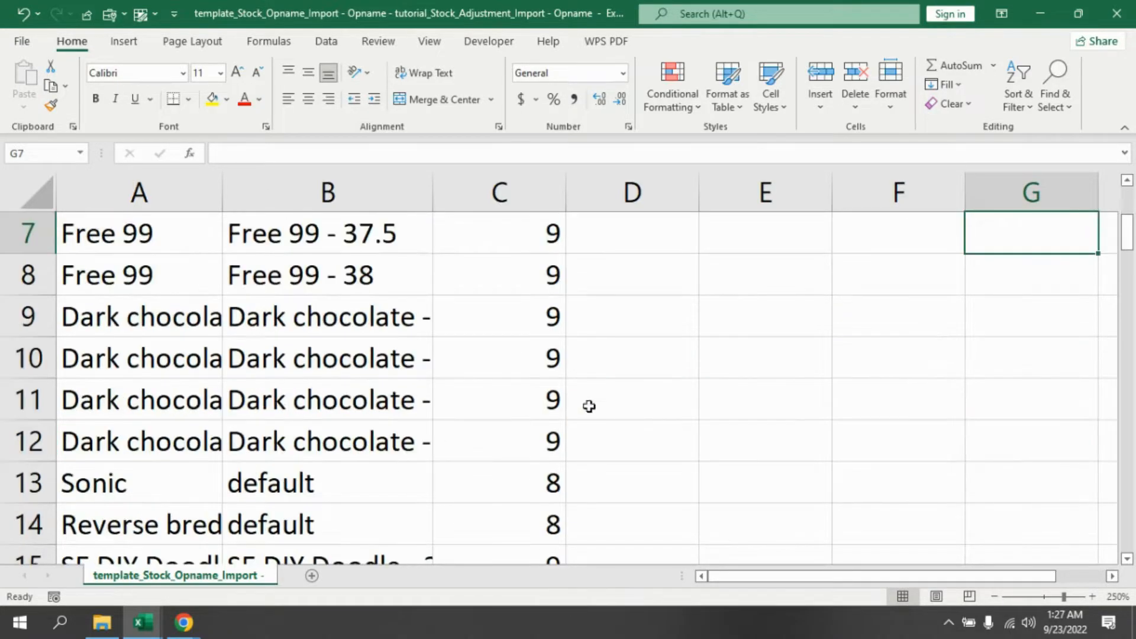
{"action": "scroll", "coordinate": [764, 388], "scroll_direction": "up", "scroll_amount": 2}
{"action": "left_click", "coordinate": [628, 435]}
{"action": "left_click", "coordinate": [618, 471]}
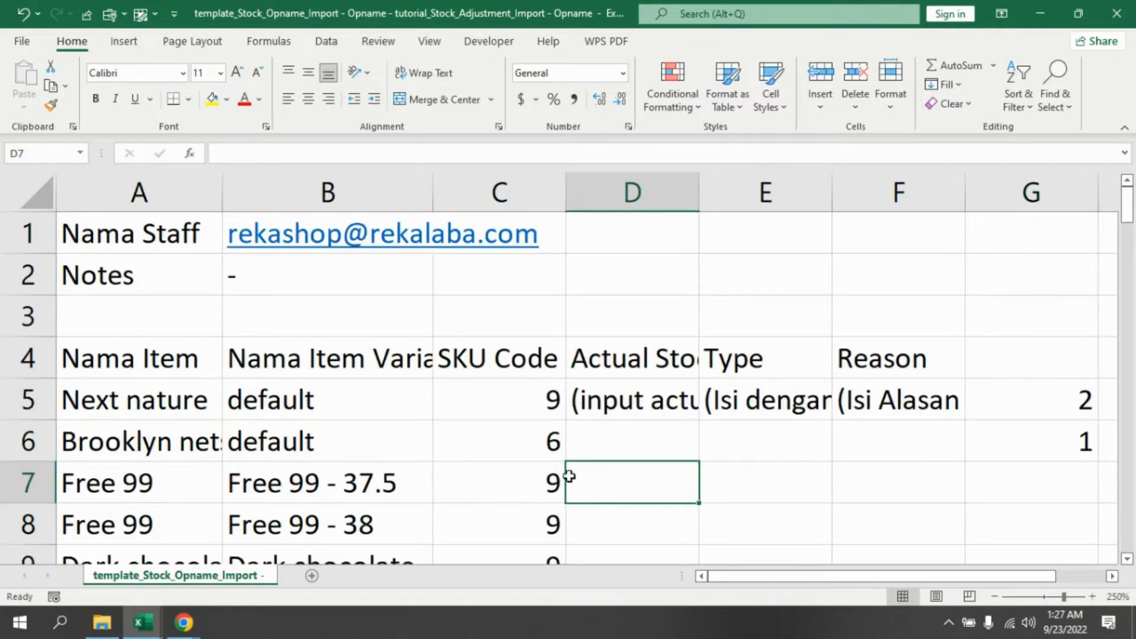
{"action": "left_click", "coordinate": [1017, 476]}
{"action": "left_click", "coordinate": [672, 449]}
{"action": "left_click", "coordinate": [626, 482]}
{"action": "scroll", "coordinate": [774, 444], "scroll_direction": "down", "scroll_amount": 2}
{"action": "scroll", "coordinate": [815, 443], "scroll_direction": "up", "scroll_amount": 2}
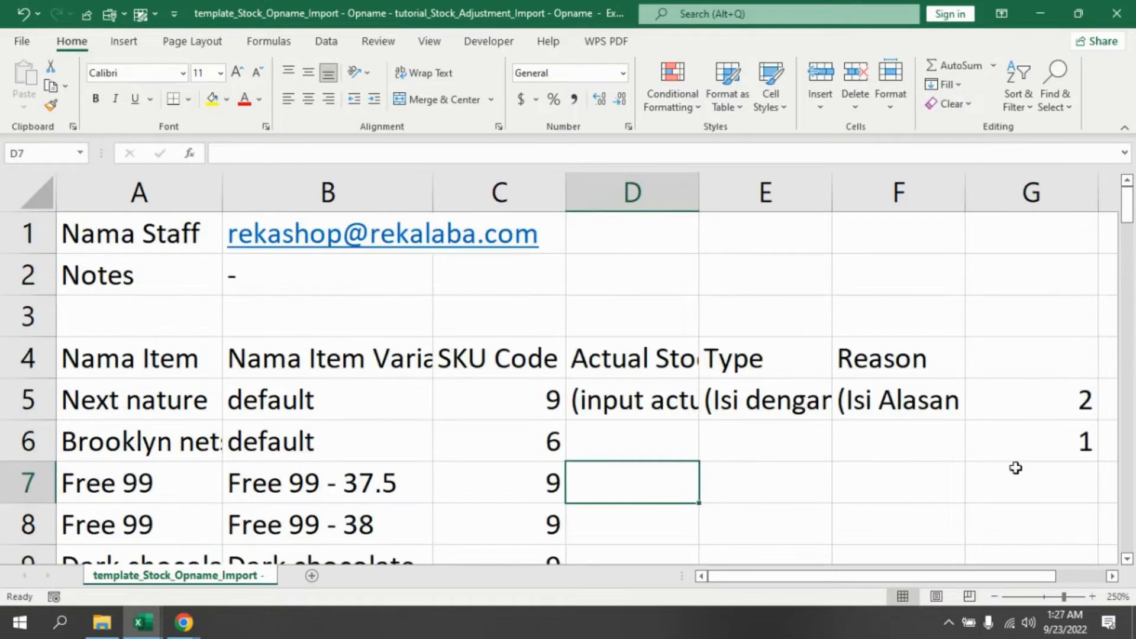
{"action": "left_click", "coordinate": [1043, 486]}
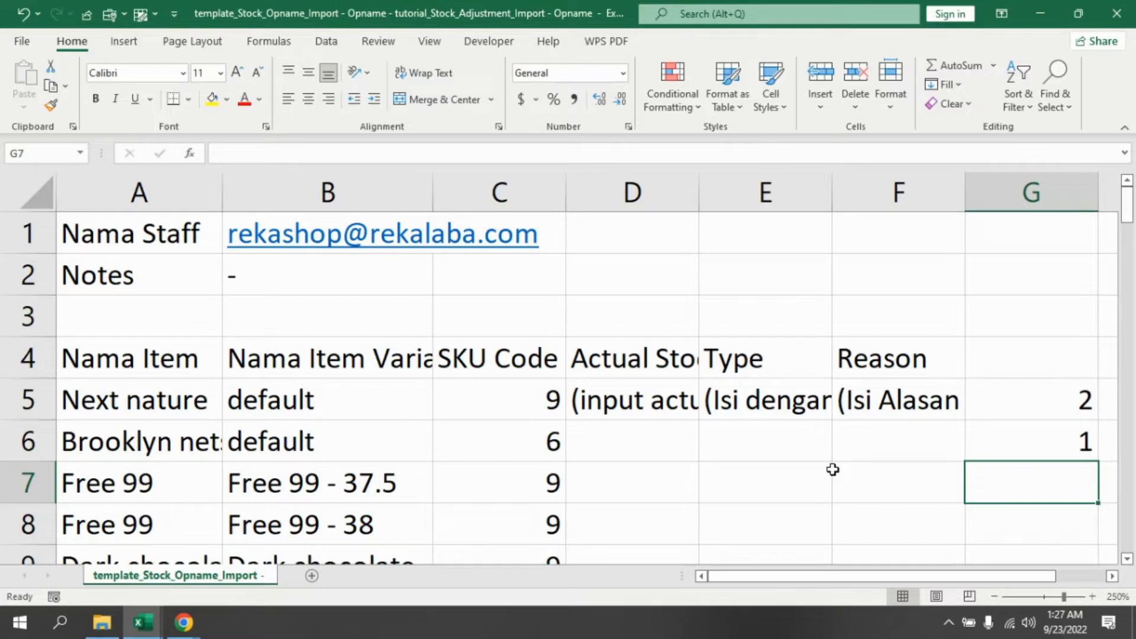
- Copy the 2 from G5 down the helper column through row 80
{"action": "left_click", "coordinate": [1053, 398]}
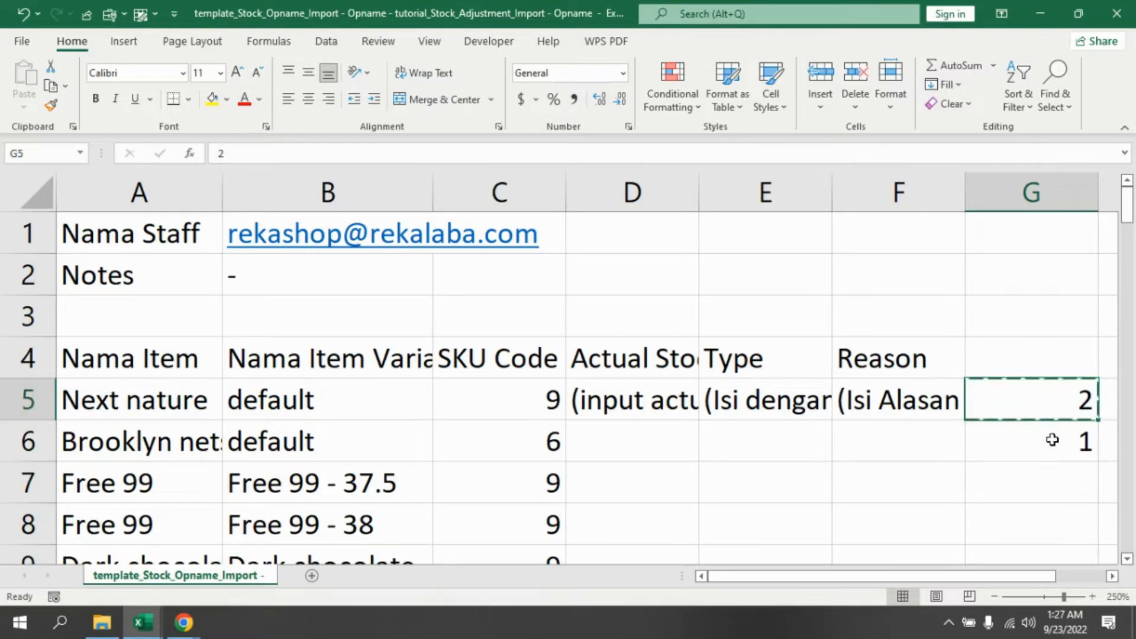
{"action": "key", "text": "ctrl+c"}
{"action": "left_click", "coordinate": [1055, 444]}
{"action": "key", "text": "ctrl+v"}
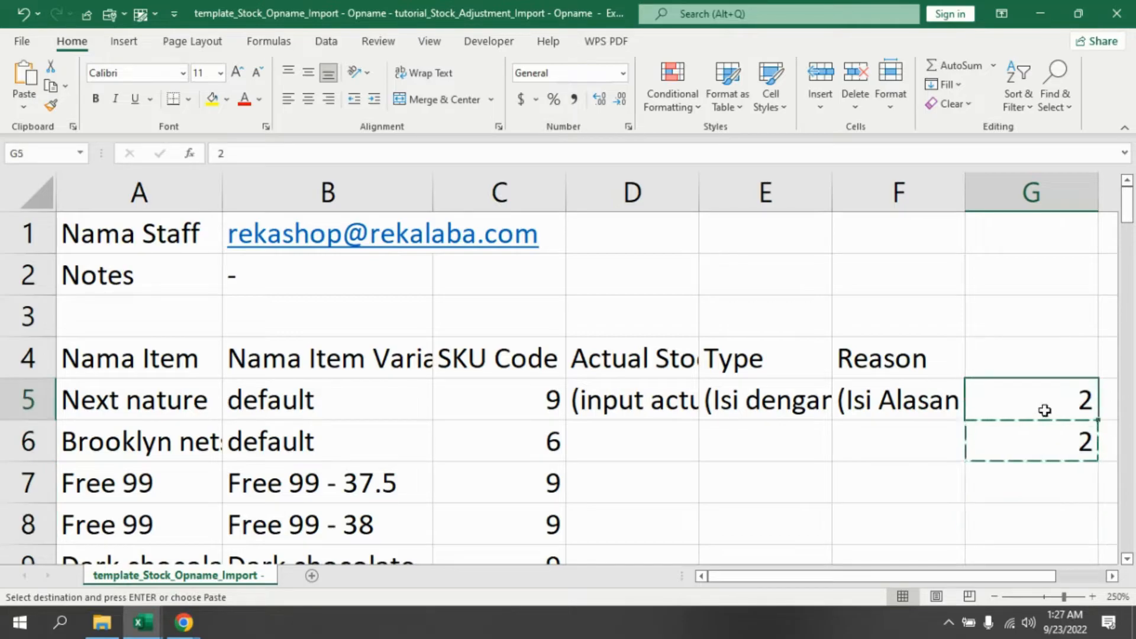
{"action": "left_click_drag", "start_coordinate": [1127, 224], "coordinate": [1132, 553]}
{"action": "left_click", "coordinate": [1015, 527], "text": "shift"}
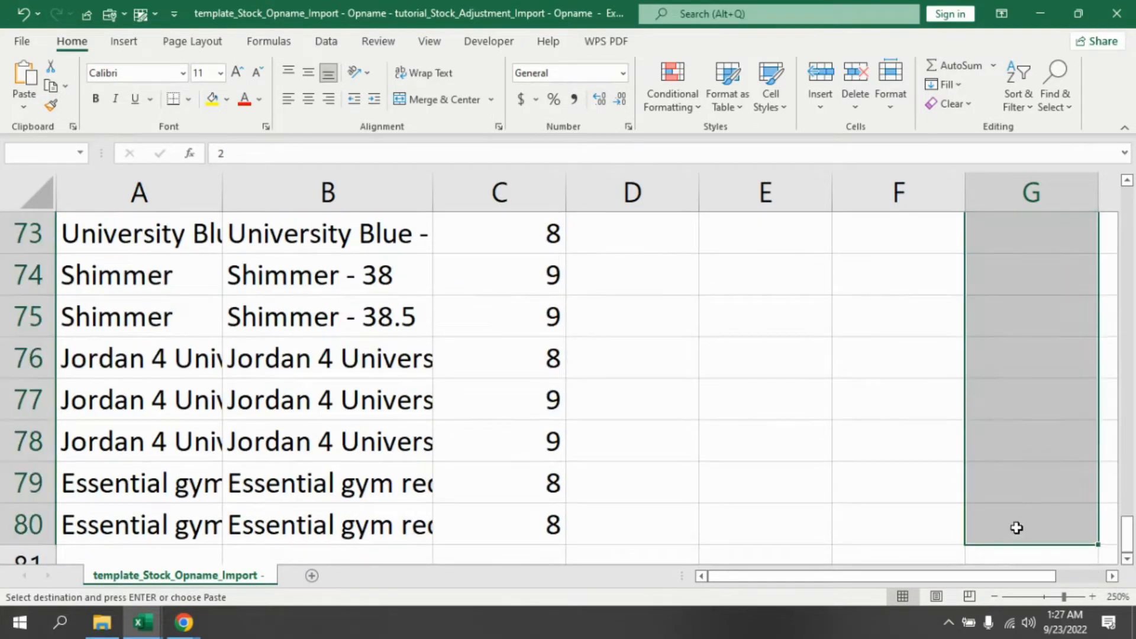
{"action": "key", "text": "ctrl+v"}
- Enter the formula =C5-G5 in the first Actual Stock cell
{"action": "left_click", "coordinate": [646, 358]}
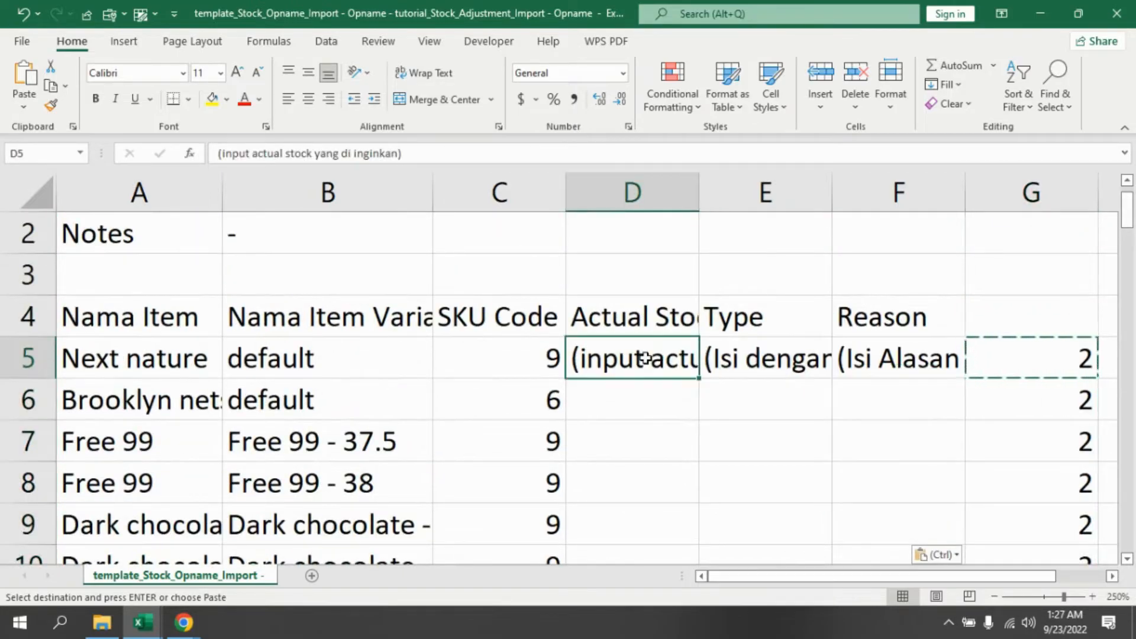
{"action": "type", "text": "="}
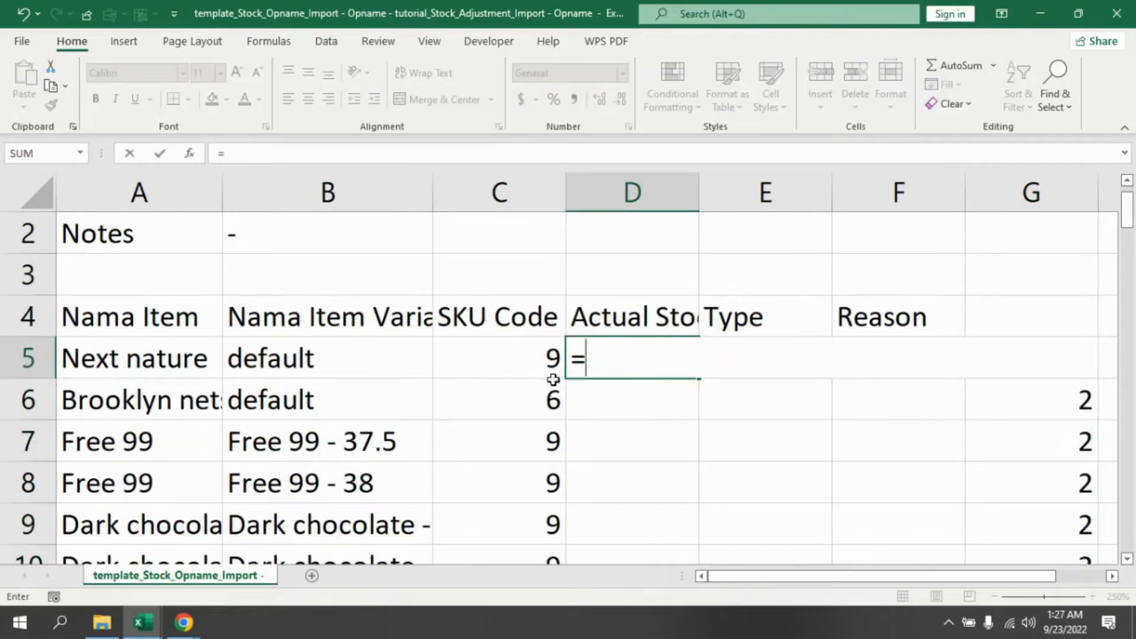
{"action": "left_click", "coordinate": [517, 359]}
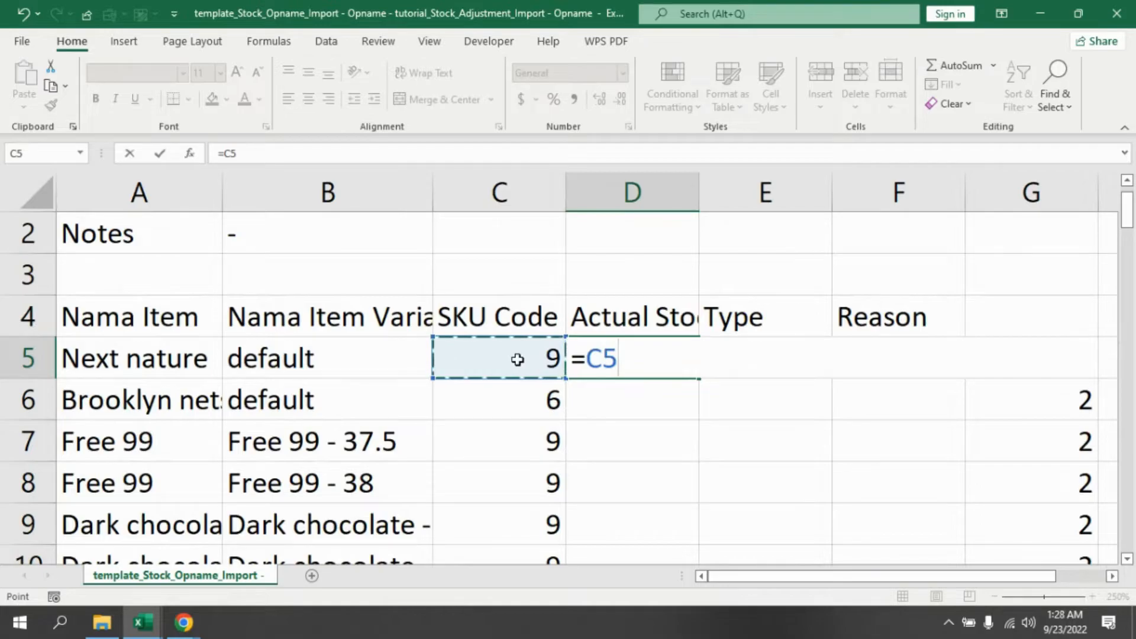
{"action": "type", "text": "-"}
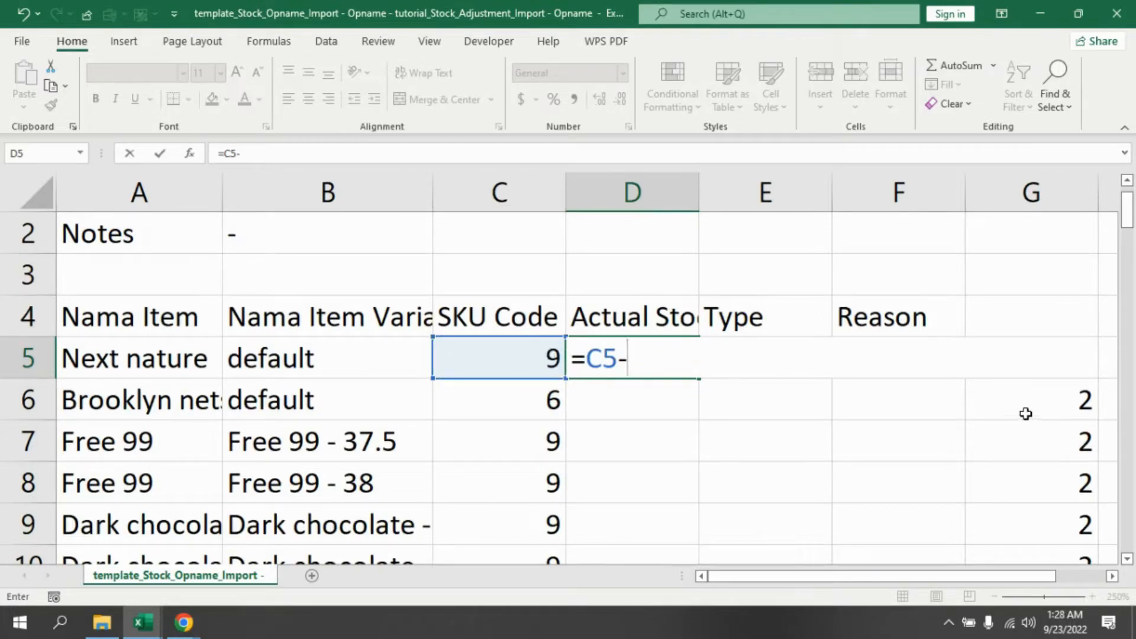
{"action": "left_click", "coordinate": [1059, 391]}
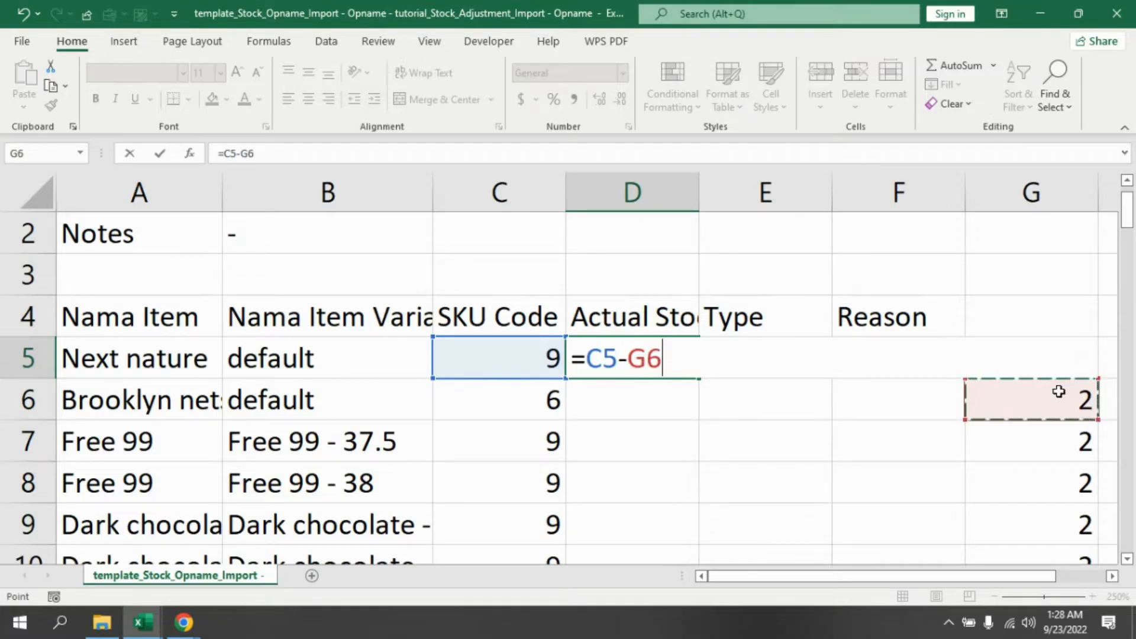
{"action": "key", "text": "Up"}
{"action": "key", "text": "Return"}
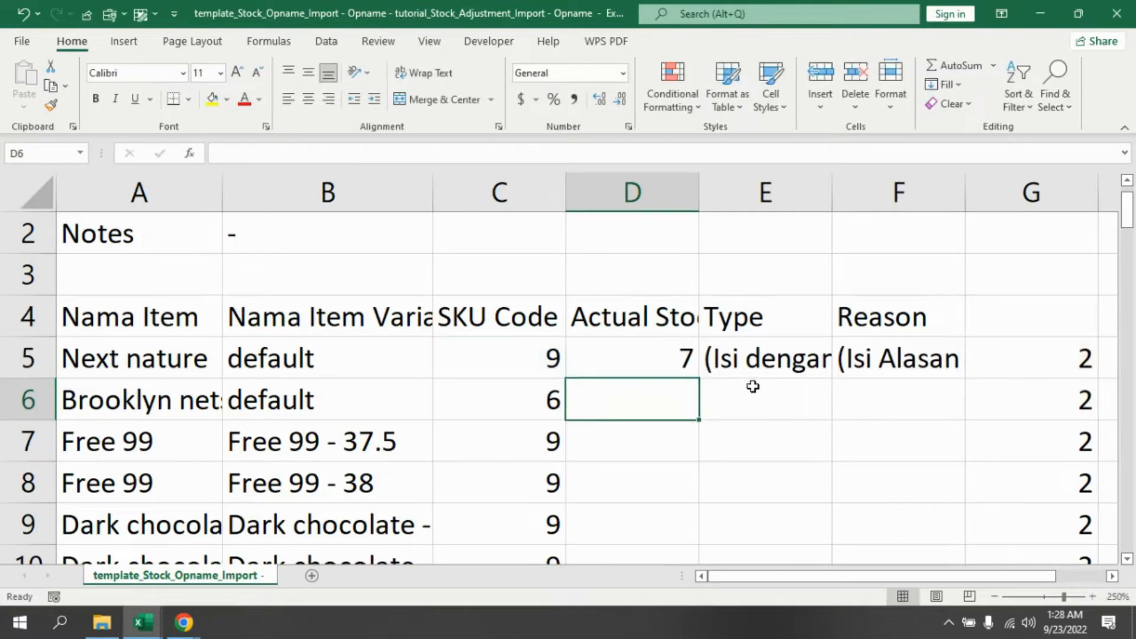
{"action": "left_click", "coordinate": [678, 350]}
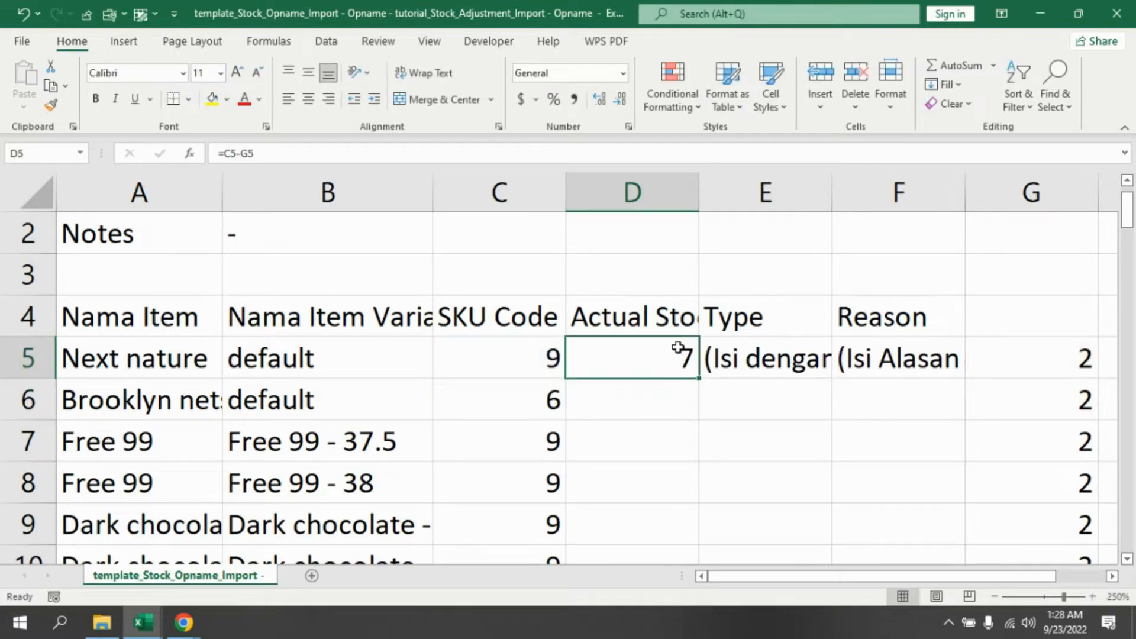
- Fill the =C5-G5 formula down the Actual Stock column, then paste the column back onto itself as values
{"action": "double_click", "coordinate": [698, 379]}
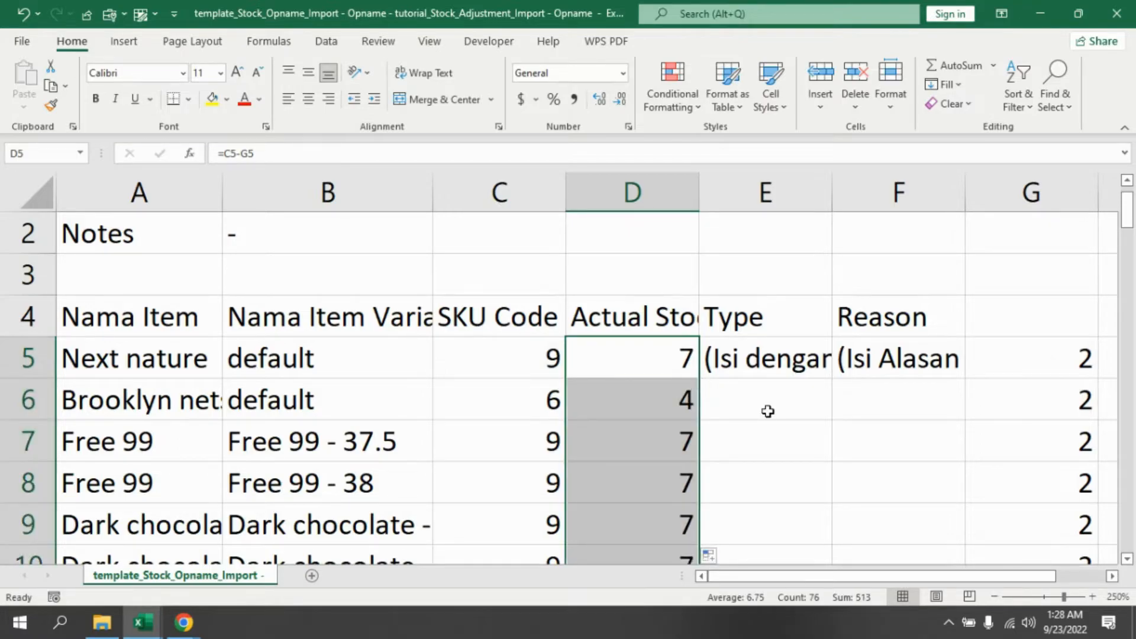
{"action": "scroll", "coordinate": [1127, 296], "scroll_direction": "down", "scroll_amount": 1}
{"action": "left_click_drag", "start_coordinate": [1125, 290], "coordinate": [1131, 65]}
{"action": "key", "text": "ctrl+c"}
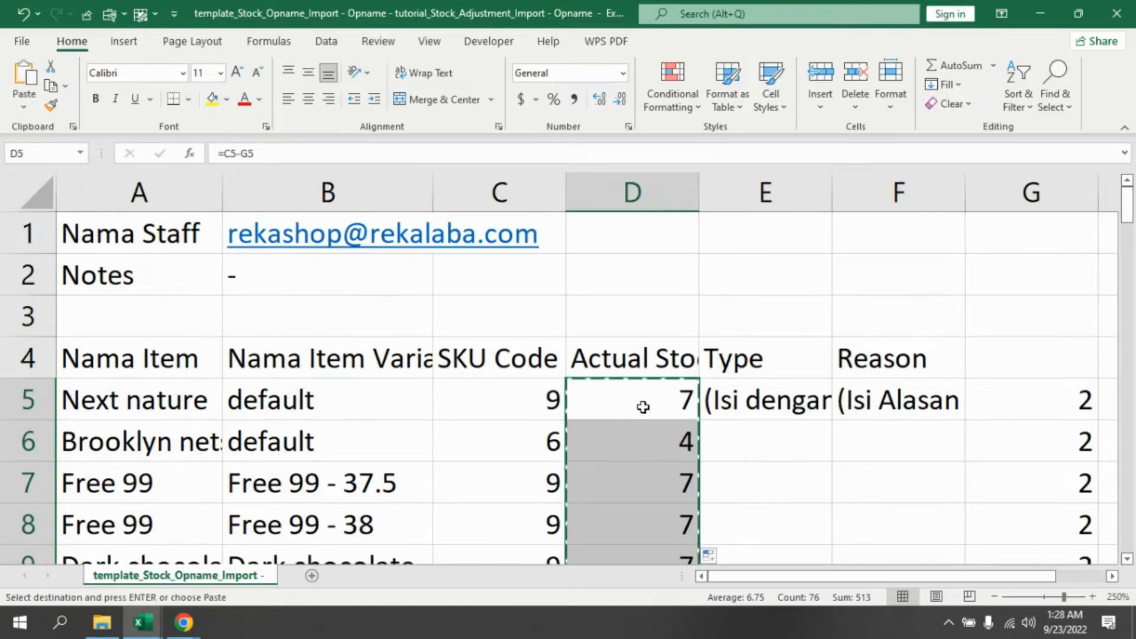
{"action": "right_click", "coordinate": [650, 407]}
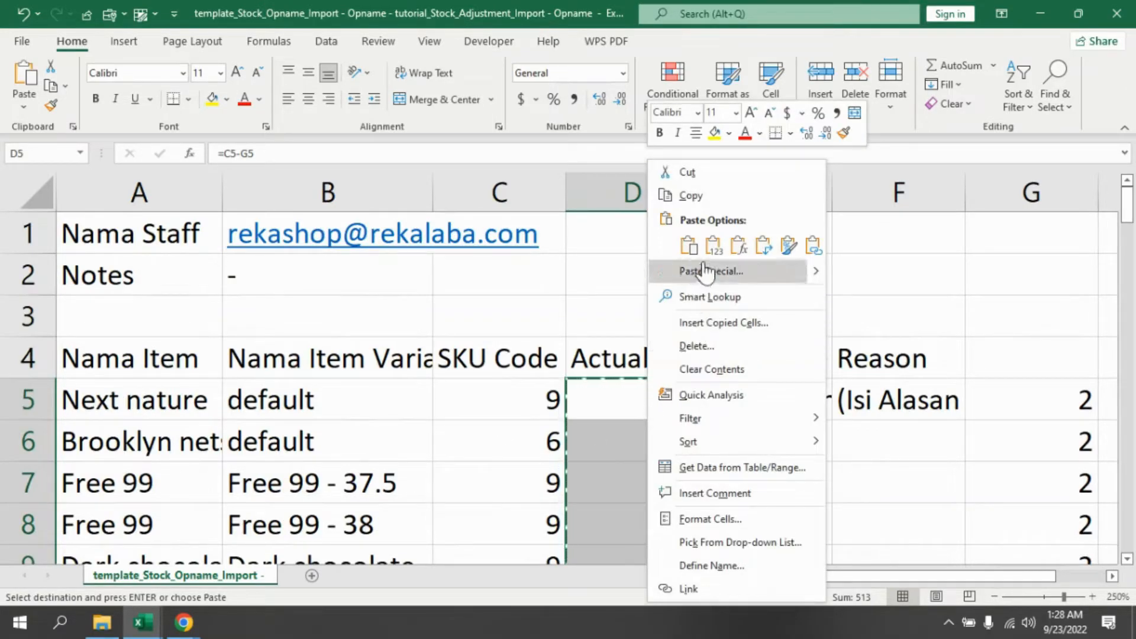
{"action": "left_click", "coordinate": [714, 246]}
{"action": "left_click", "coordinate": [713, 246]}
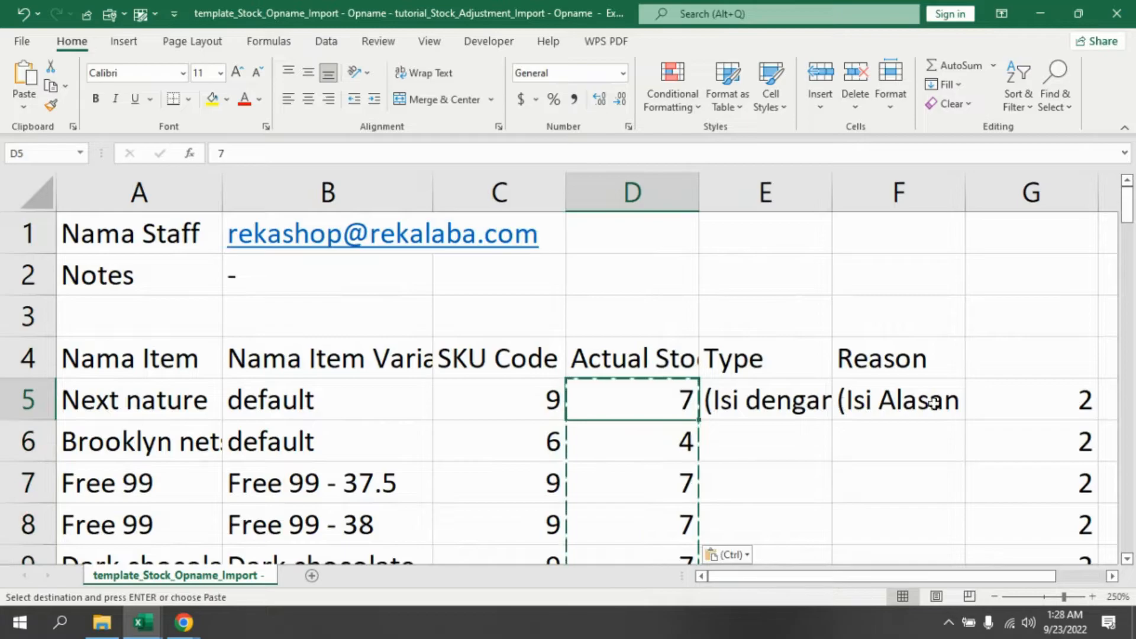
- Clear the helper values from column G, rows 5 through 80
{"action": "left_click", "coordinate": [1043, 386]}
{"action": "key", "text": "ctrl+shift+Down"}
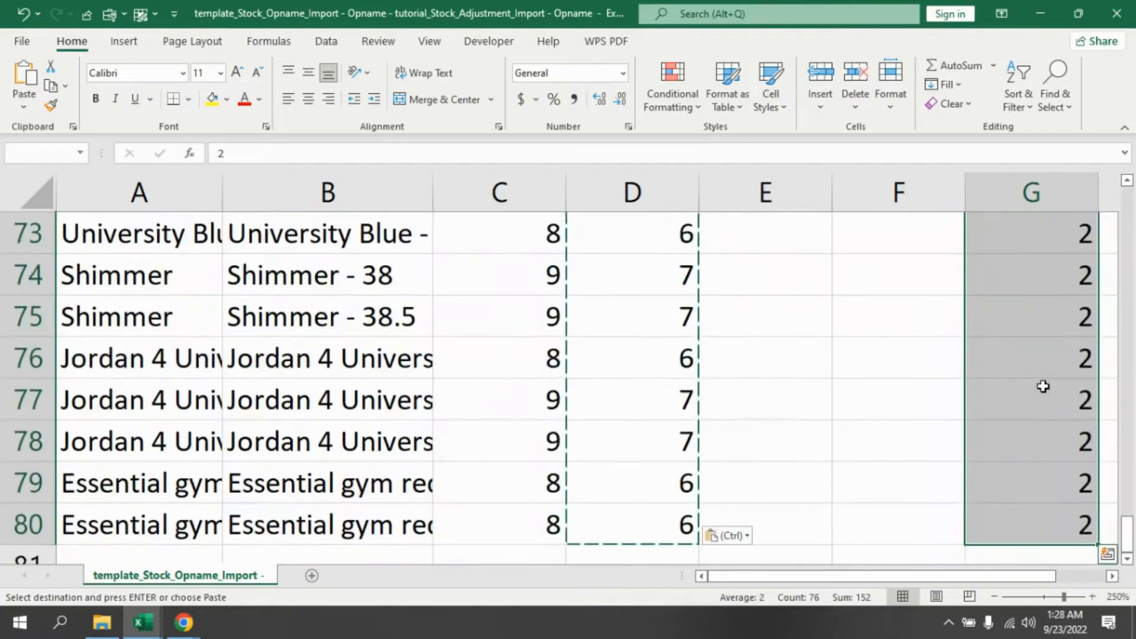
{"action": "key", "text": "Escape"}
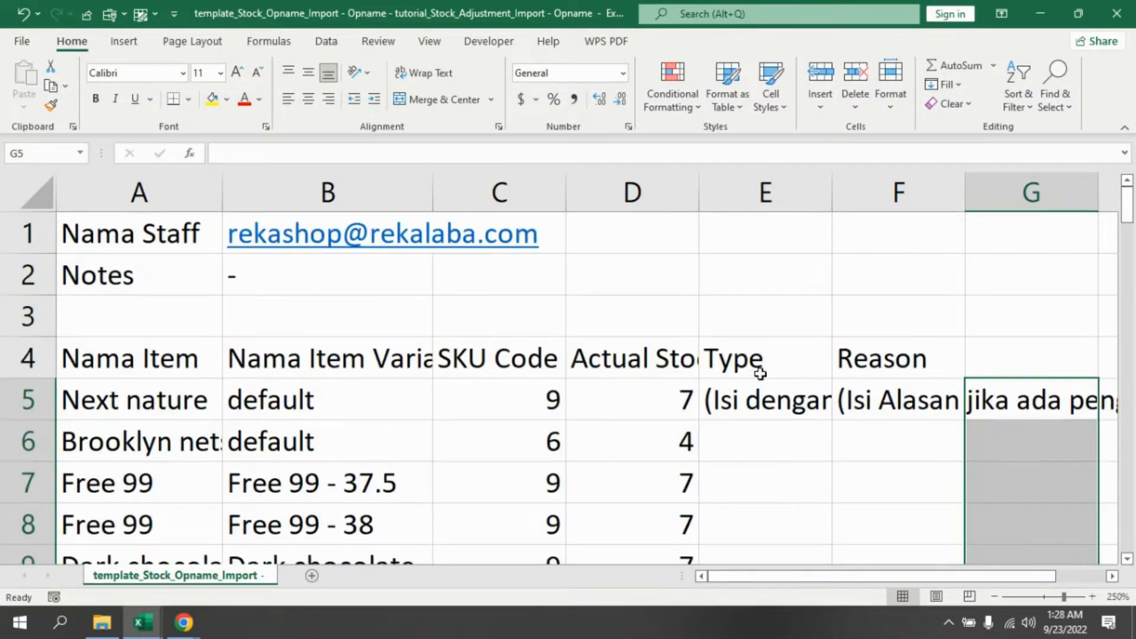
- Replace the instruction text in the first Type cell with Item
{"action": "left_click", "coordinate": [756, 375]}
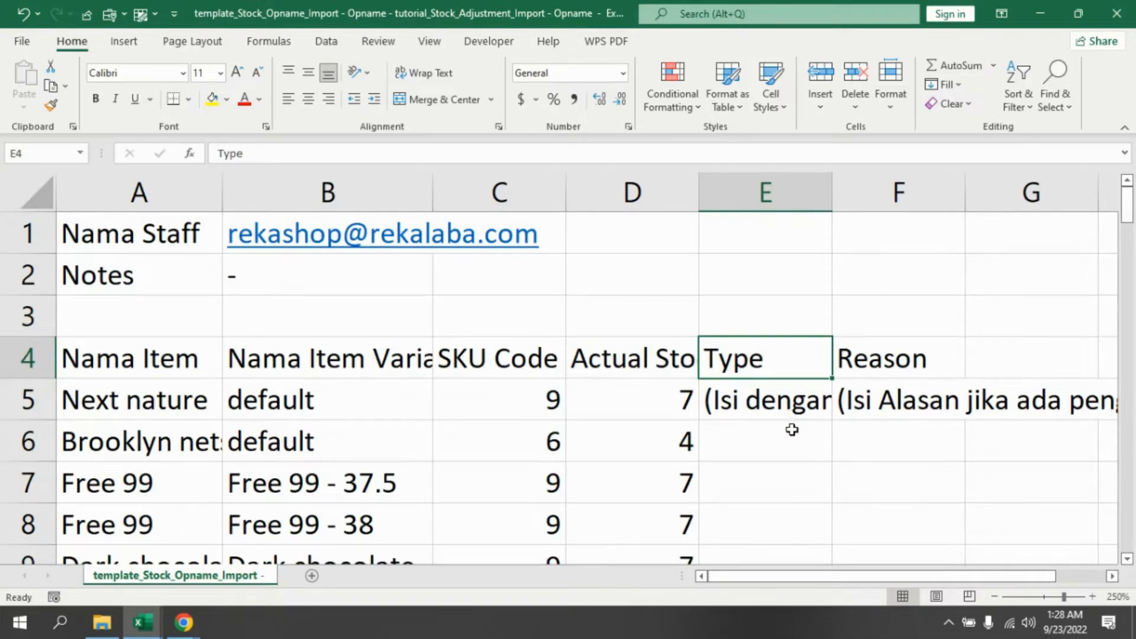
{"action": "left_click", "coordinate": [786, 408]}
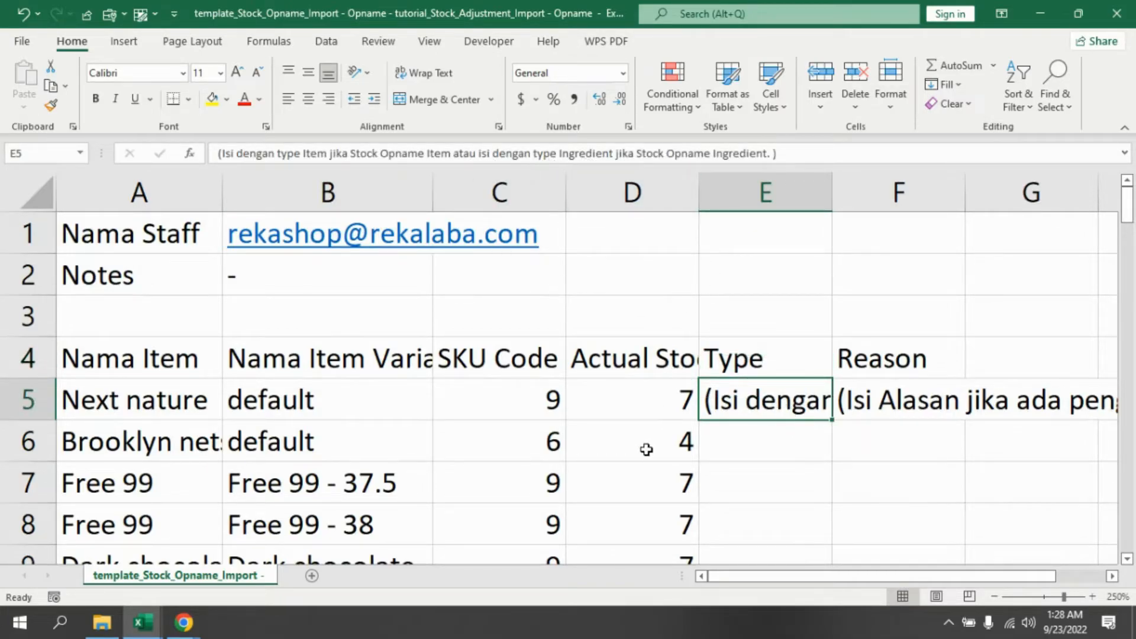
{"action": "left_click", "coordinate": [729, 449]}
{"action": "left_click", "coordinate": [776, 403]}
{"action": "type", "text": "iT"}
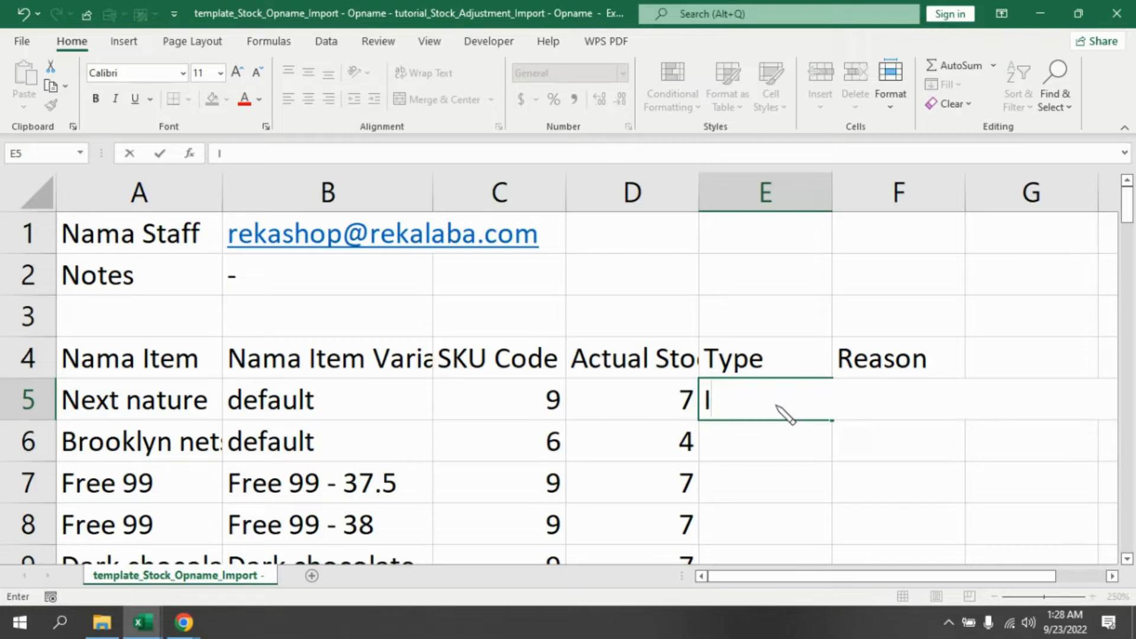
{"action": "type", "text": "tem"}
{"action": "key", "text": "Return"}
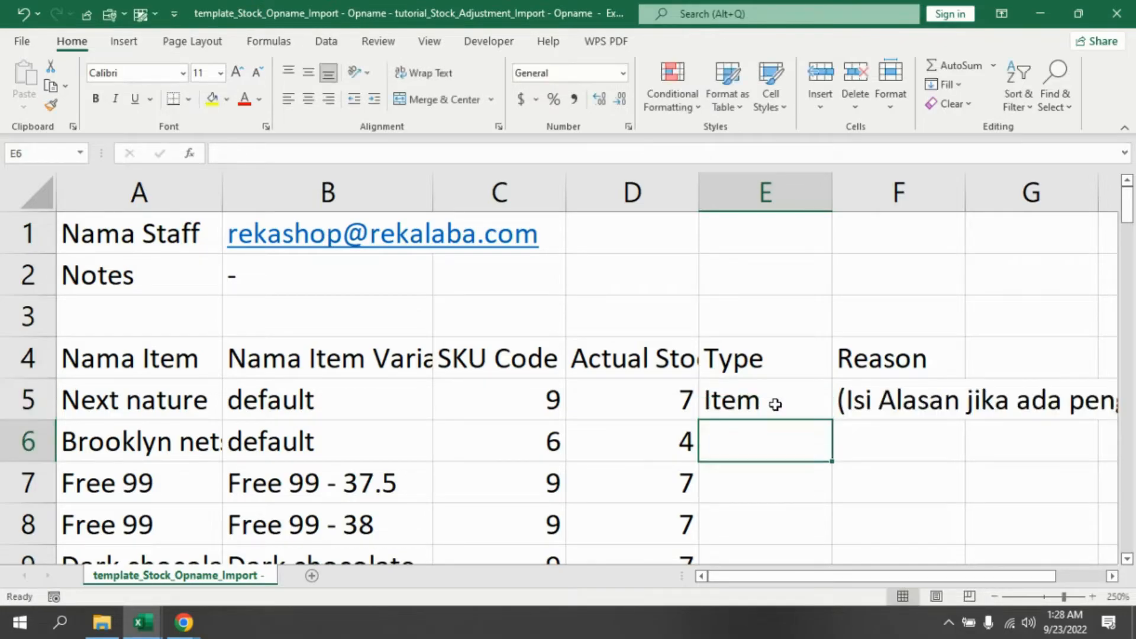
- Replace the instruction text in the first Reason cell with Rusak
{"action": "left_click", "coordinate": [850, 372]}
{"action": "left_click", "coordinate": [873, 408]}
{"action": "left_click", "coordinate": [867, 468]}
{"action": "left_click", "coordinate": [892, 402]}
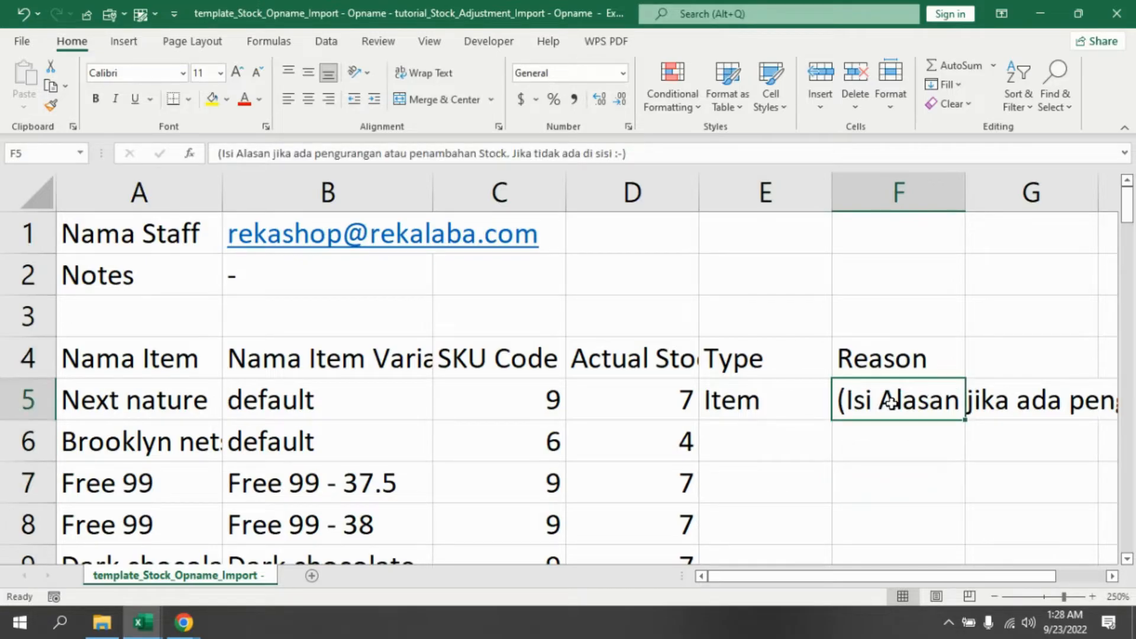
{"action": "type", "text": "Rusak"}
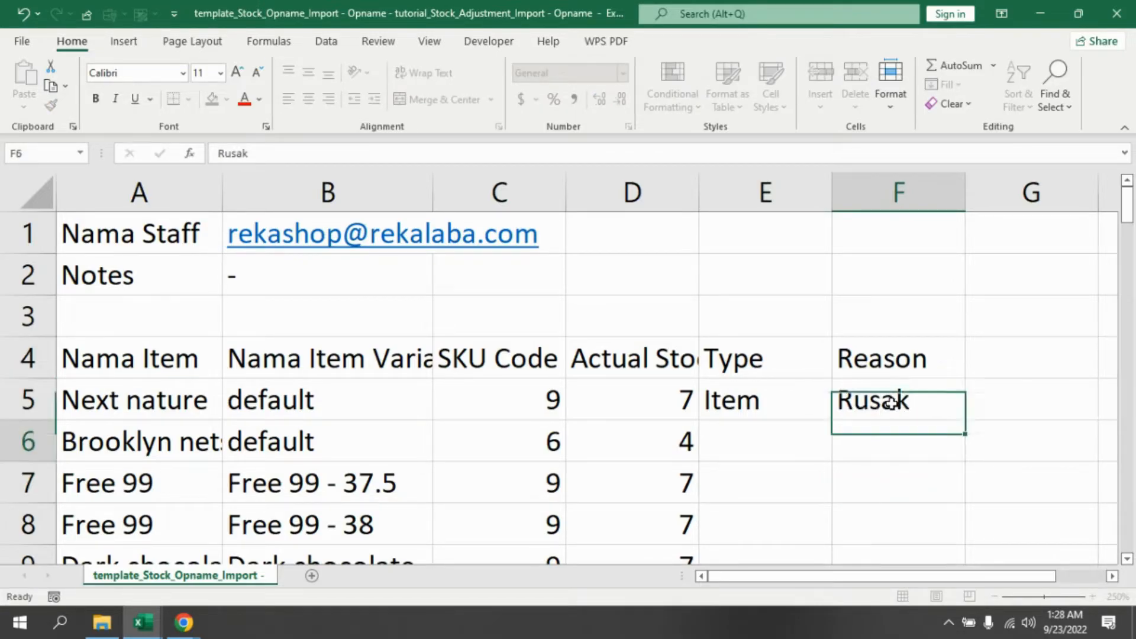
{"action": "key", "text": "Return"}
- Copy the Item and Rusak pair from row 5 down the Type and Reason columns through row 80
{"action": "left_click_drag", "start_coordinate": [767, 400], "coordinate": [843, 400]}
{"action": "key", "text": "ctrl+c"}
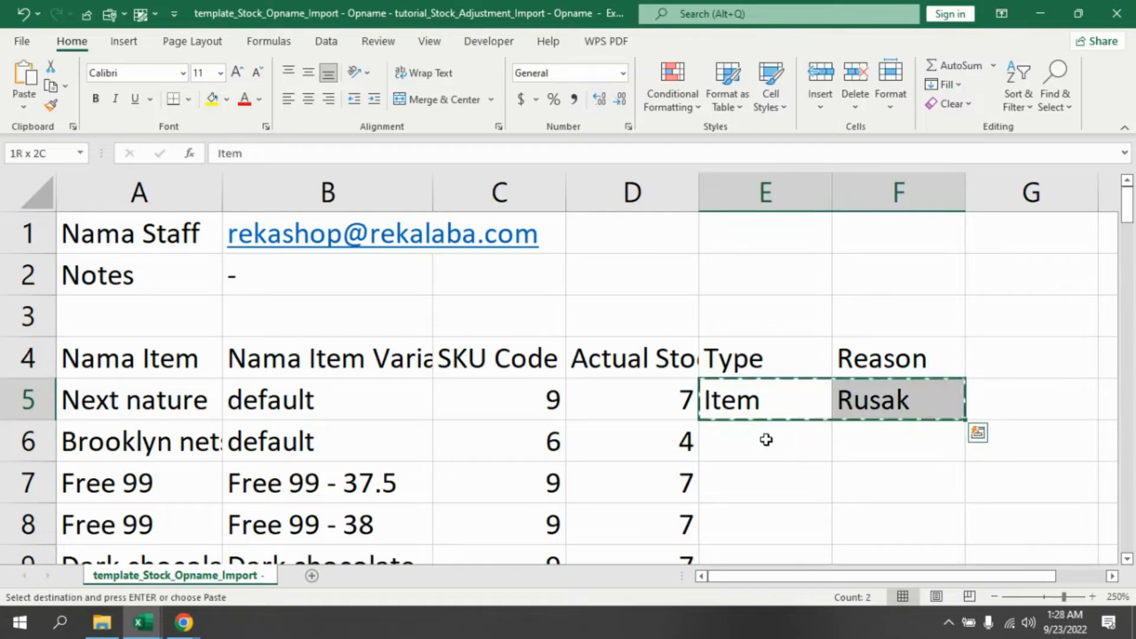
{"action": "left_click", "coordinate": [764, 438]}
{"action": "left_click_drag", "start_coordinate": [1128, 214], "coordinate": [1132, 571]}
{"action": "left_click", "coordinate": [763, 517], "text": "shift"}
{"action": "key", "text": "ctrl+v"}
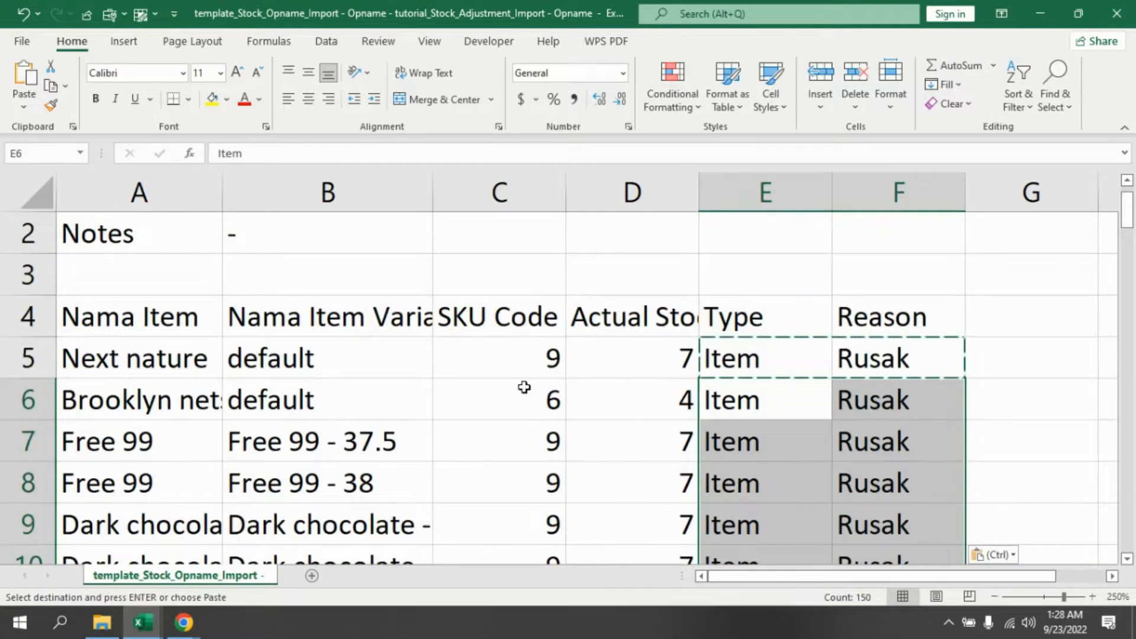
- Widen the Nama Item Variant column slightly
{"action": "scroll", "coordinate": [517, 384], "scroll_direction": "down", "scroll_amount": 2, "text": "ctrl"}
{"action": "scroll", "coordinate": [516, 384], "scroll_direction": "down", "scroll_amount": 1, "text": "ctrl"}
{"action": "scroll", "coordinate": [484, 381], "scroll_direction": "up", "scroll_amount": 2}
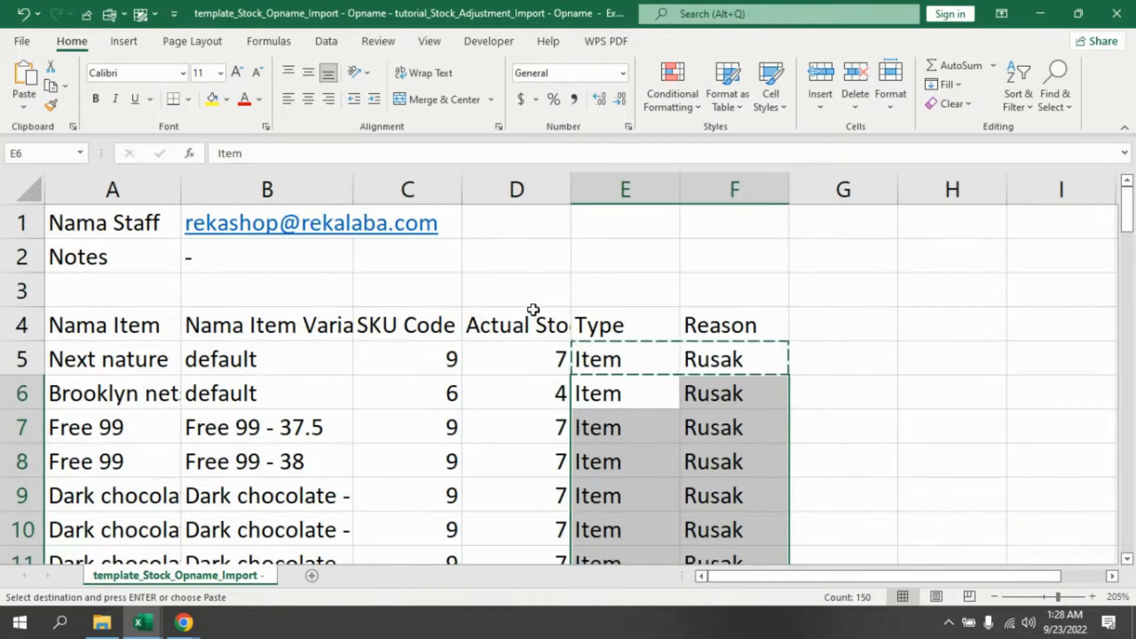
{"action": "left_click", "coordinate": [509, 299]}
{"action": "left_click", "coordinate": [157, 464]}
{"action": "left_click_drag", "start_coordinate": [181, 191], "coordinate": [194, 191]}
{"action": "left_click", "coordinate": [272, 395]}
{"action": "left_click", "coordinate": [284, 432]}
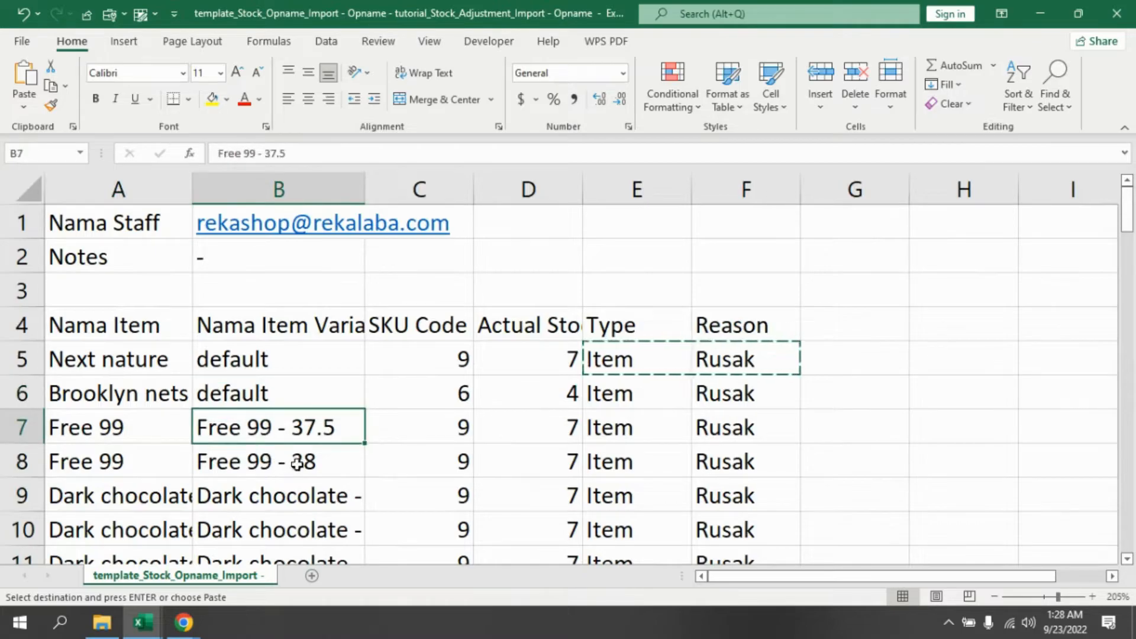
- Scroll through the template rows to review the Actual Stock, Type and Reason values
{"action": "scroll", "coordinate": [297, 474], "scroll_direction": "down", "scroll_amount": 4}
{"action": "scroll", "coordinate": [297, 474], "scroll_direction": "down", "scroll_amount": 3}
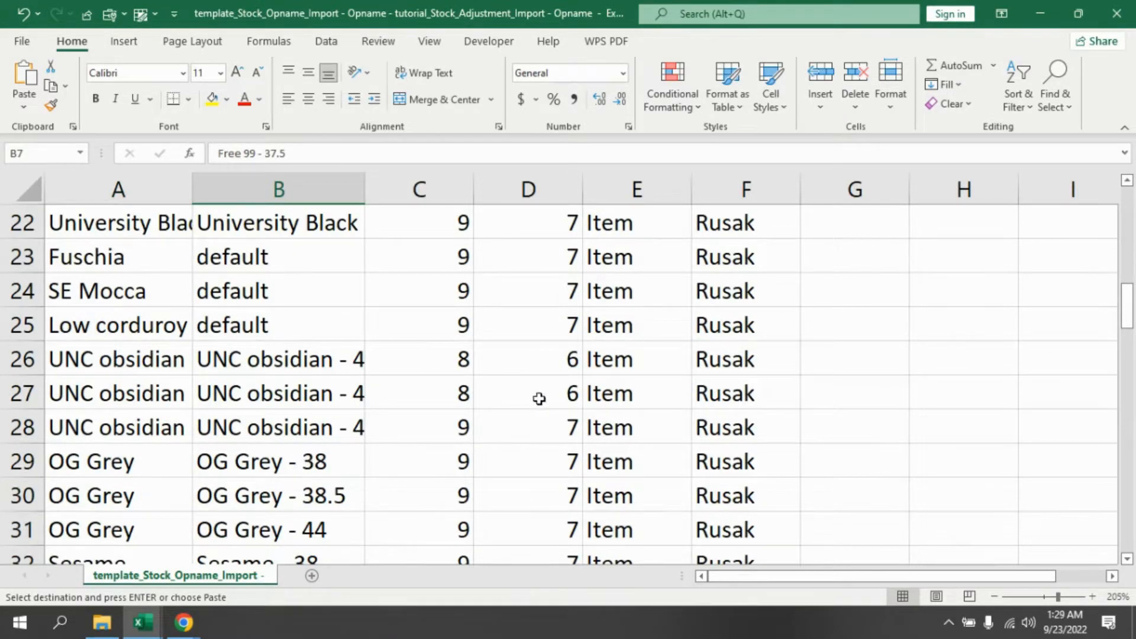
{"action": "scroll", "coordinate": [389, 393], "scroll_direction": "down", "scroll_amount": 6}
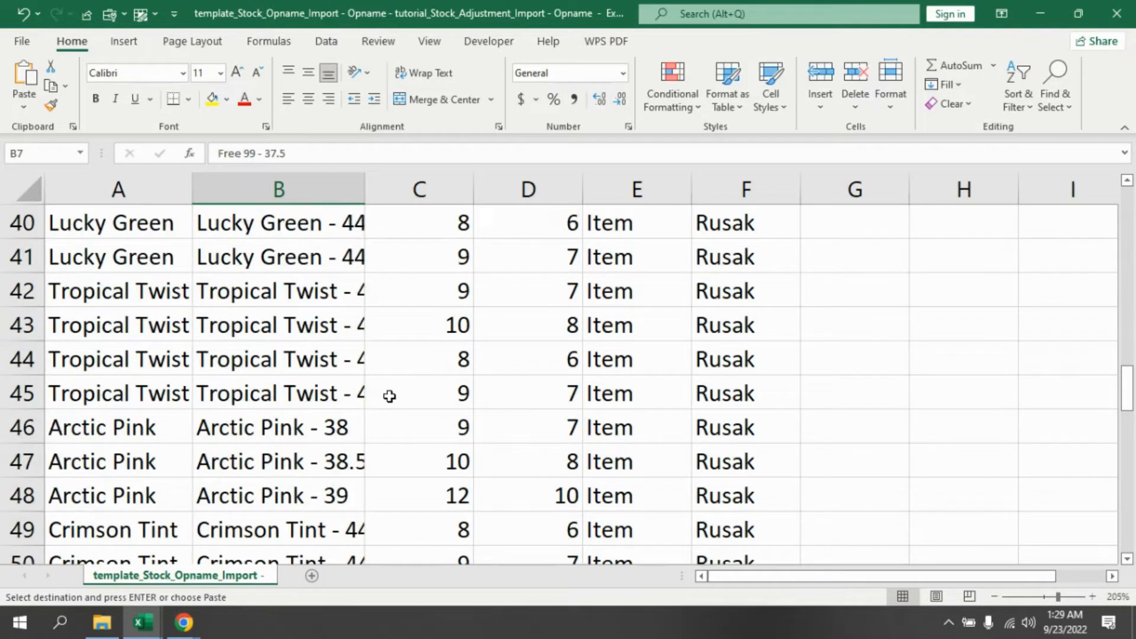
{"action": "scroll", "coordinate": [388, 393], "scroll_direction": "down", "scroll_amount": 4}
{"action": "scroll", "coordinate": [392, 397], "scroll_direction": "up", "scroll_amount": 6}
{"action": "scroll", "coordinate": [395, 403], "scroll_direction": "up", "scroll_amount": 11}
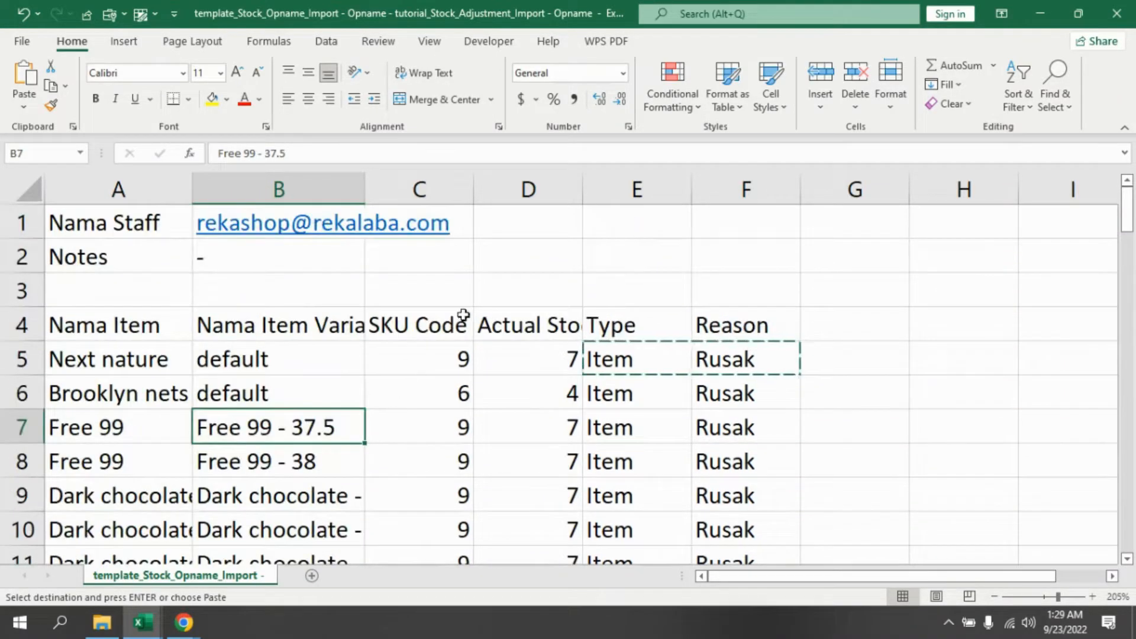
{"action": "left_click", "coordinate": [477, 251]}
- Save the workbook in Downloads as a CSV named SO GLOBAL BARANG SEPTEMBER 2022
{"action": "left_click", "coordinate": [22, 41]}
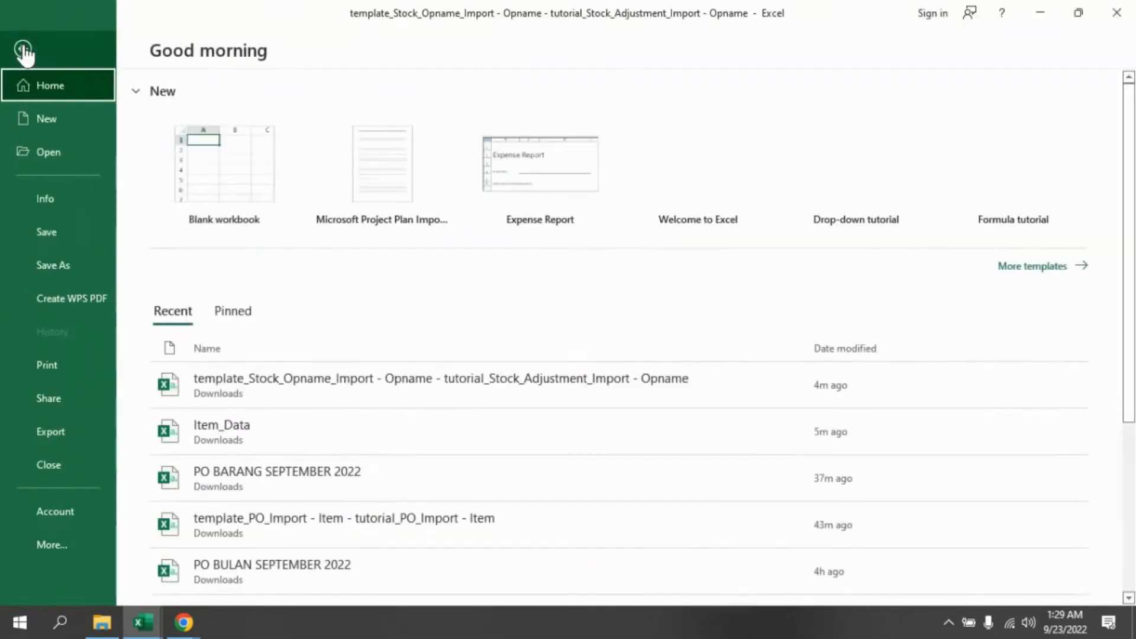
{"action": "left_click", "coordinate": [76, 274]}
{"action": "left_click", "coordinate": [518, 207]}
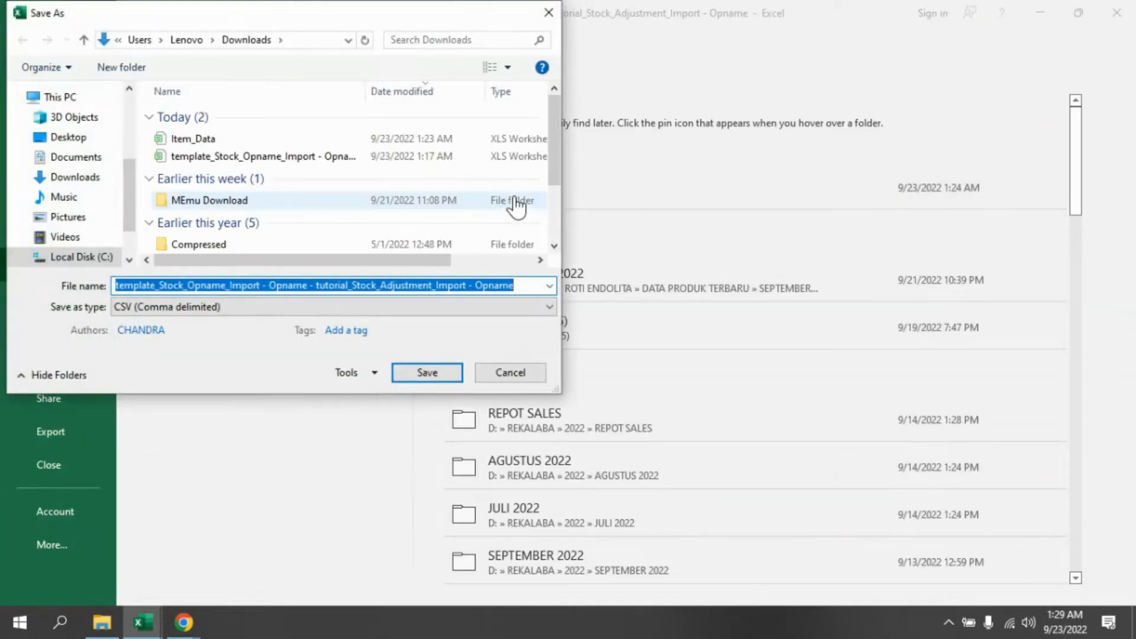
{"action": "type", "text": "SO GLOBAL BARANG SEPTEMBER 2022"}
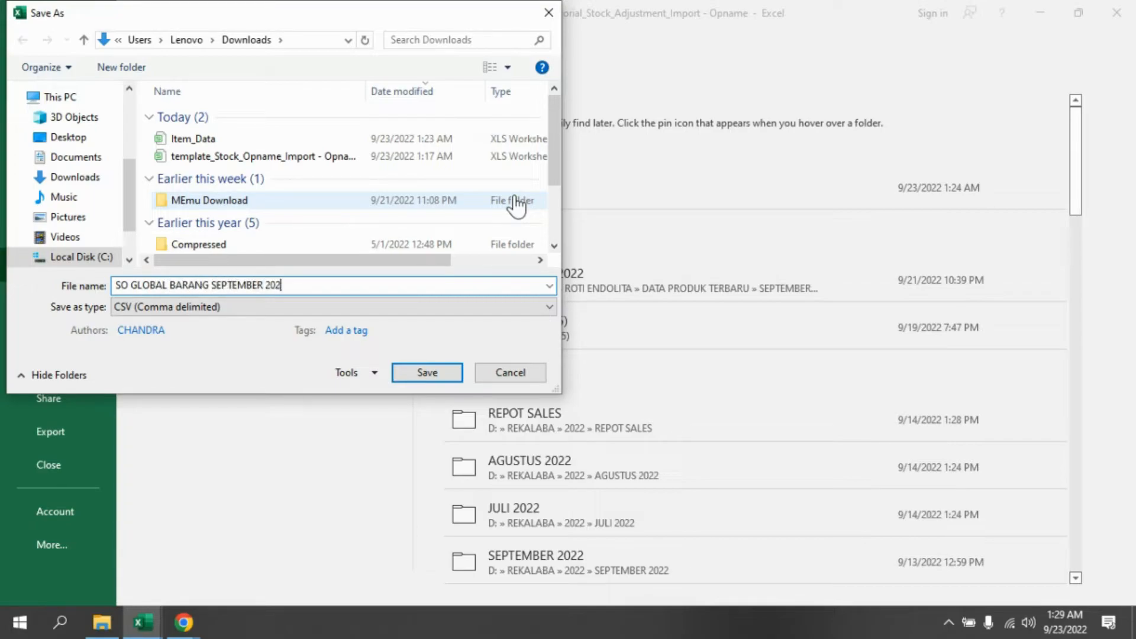
{"action": "left_click", "coordinate": [420, 380]}
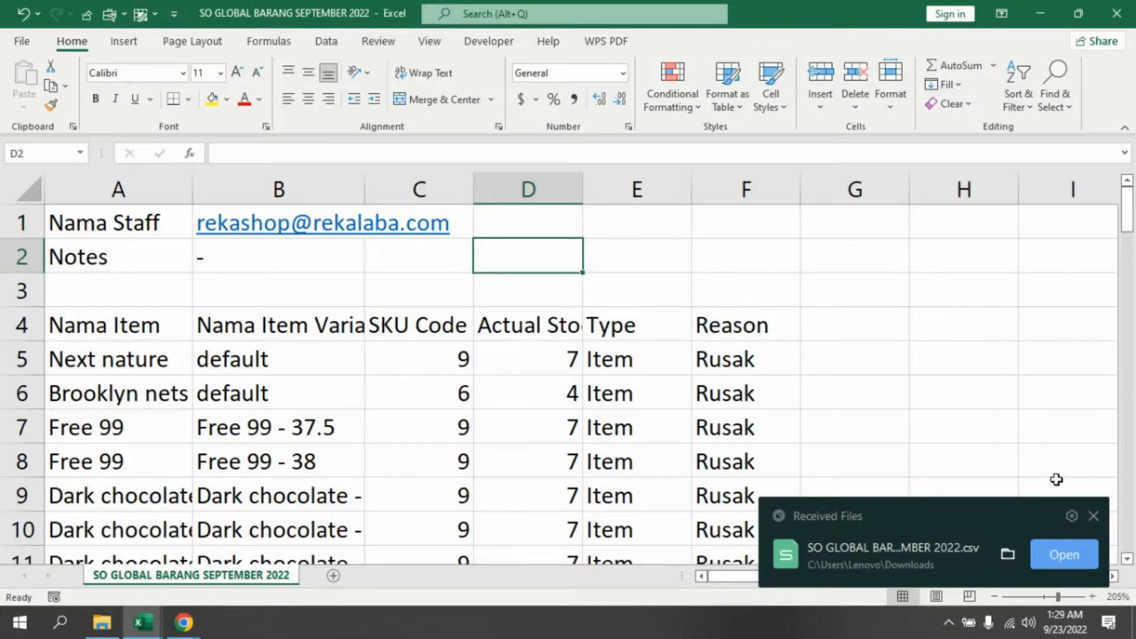
{"action": "left_click", "coordinate": [1094, 516]}
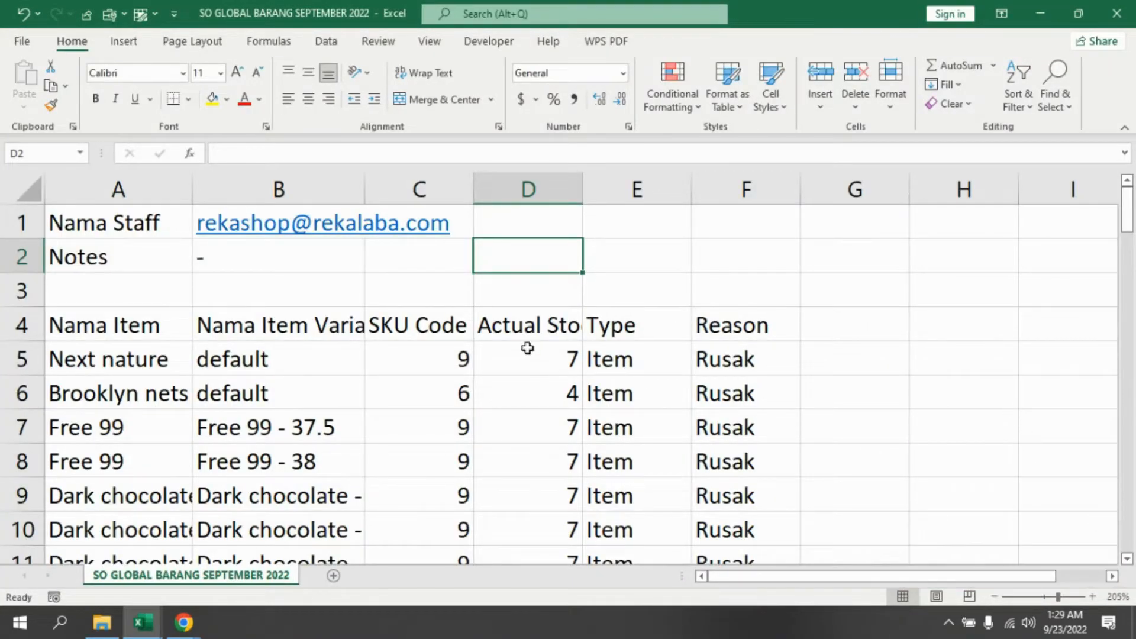
{"action": "left_click", "coordinate": [19, 46]}
{"action": "left_click", "coordinate": [51, 267]}
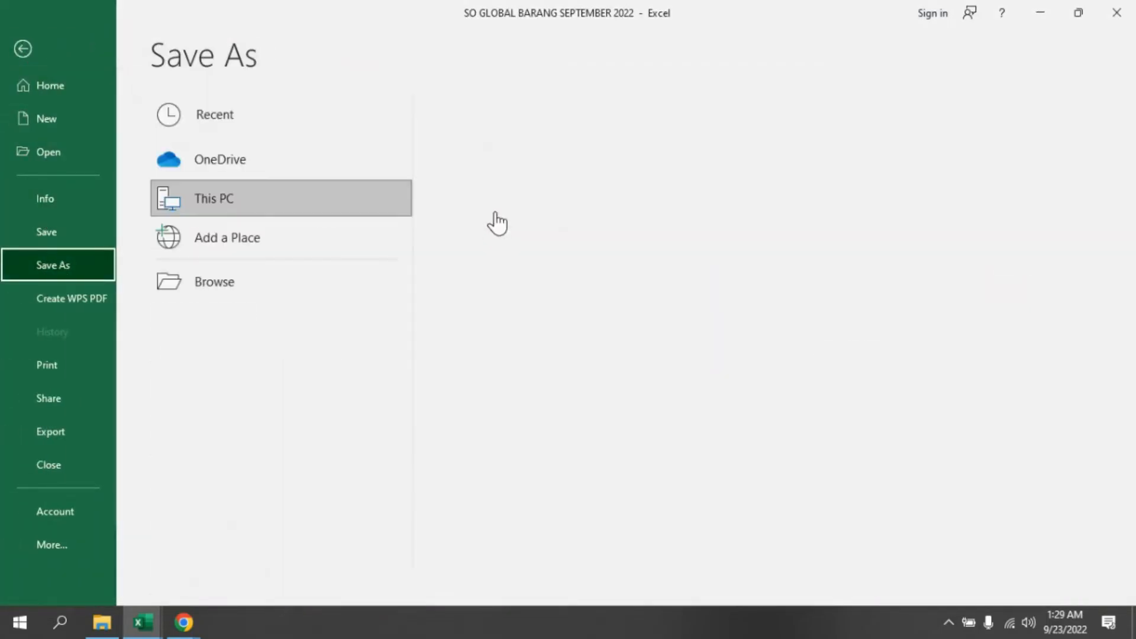
{"action": "left_click", "coordinate": [323, 290]}
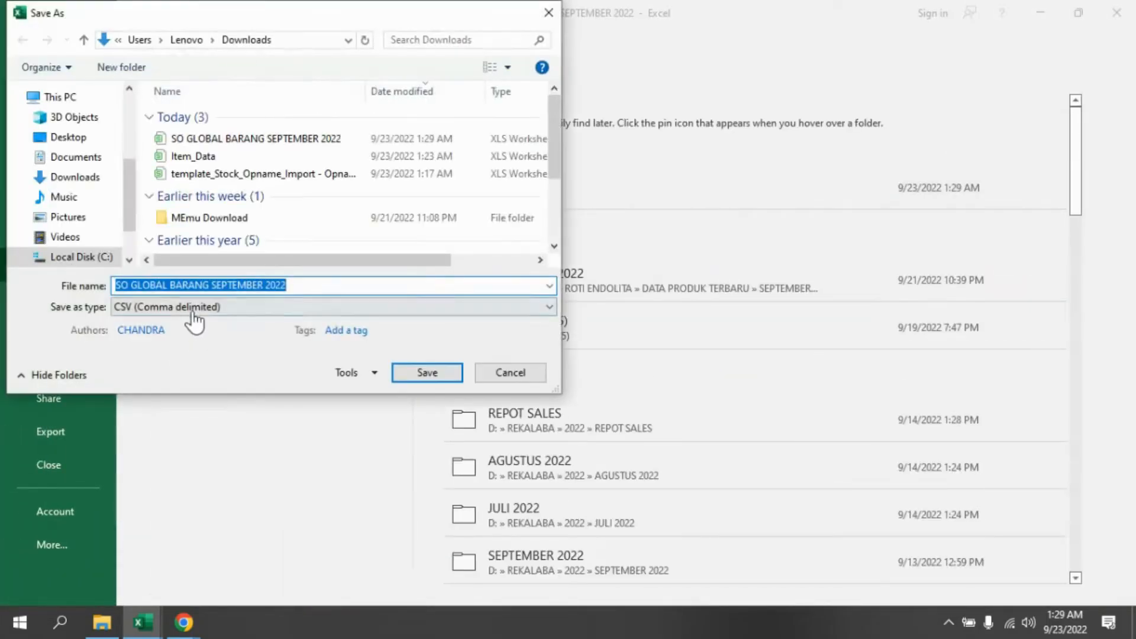
{"action": "left_click", "coordinate": [193, 310]}
{"action": "left_click", "coordinate": [181, 195]}
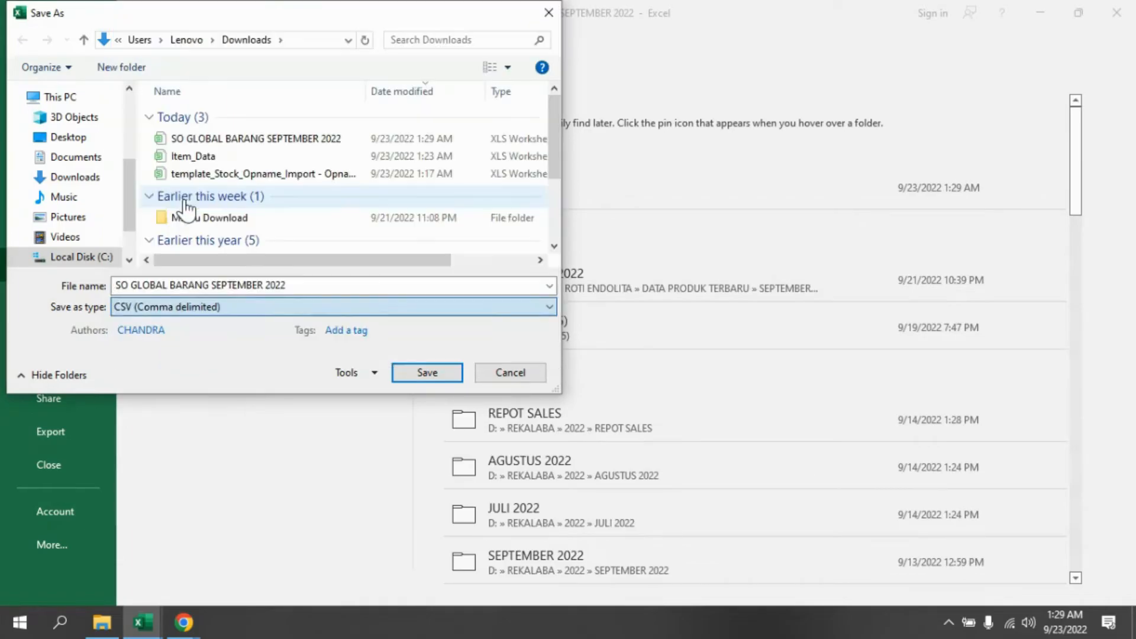
{"action": "left_click", "coordinate": [510, 374]}
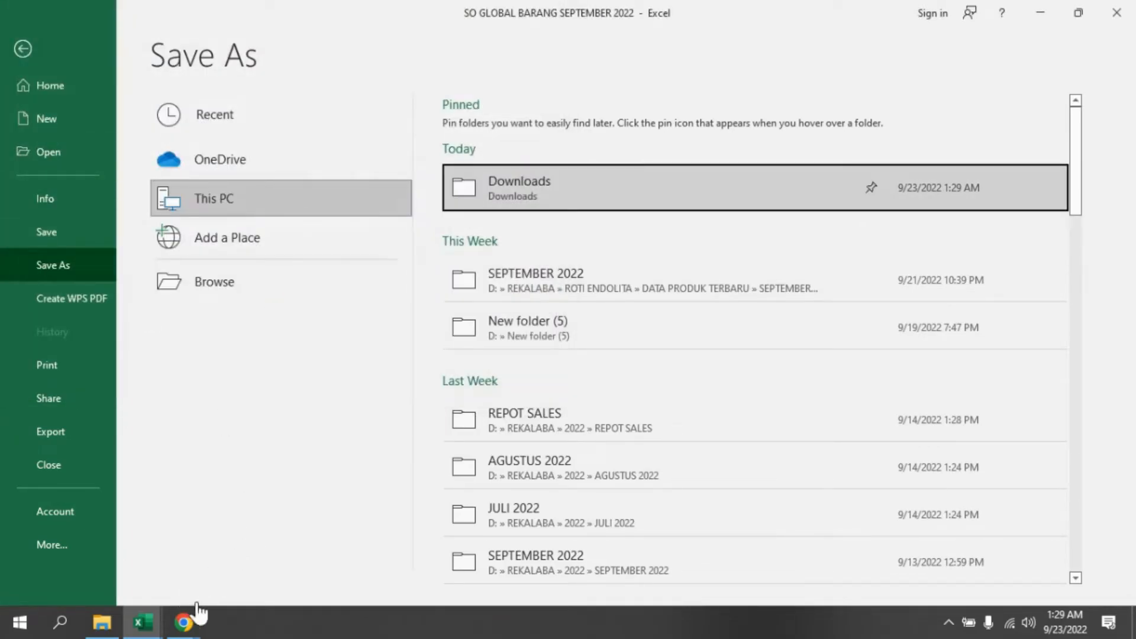
- Switch to the Rekalaba back office in Chrome and close the My Profile dialog
{"action": "mouse_move", "coordinate": [192, 626]}
{"action": "left_click", "coordinate": [101, 544]}
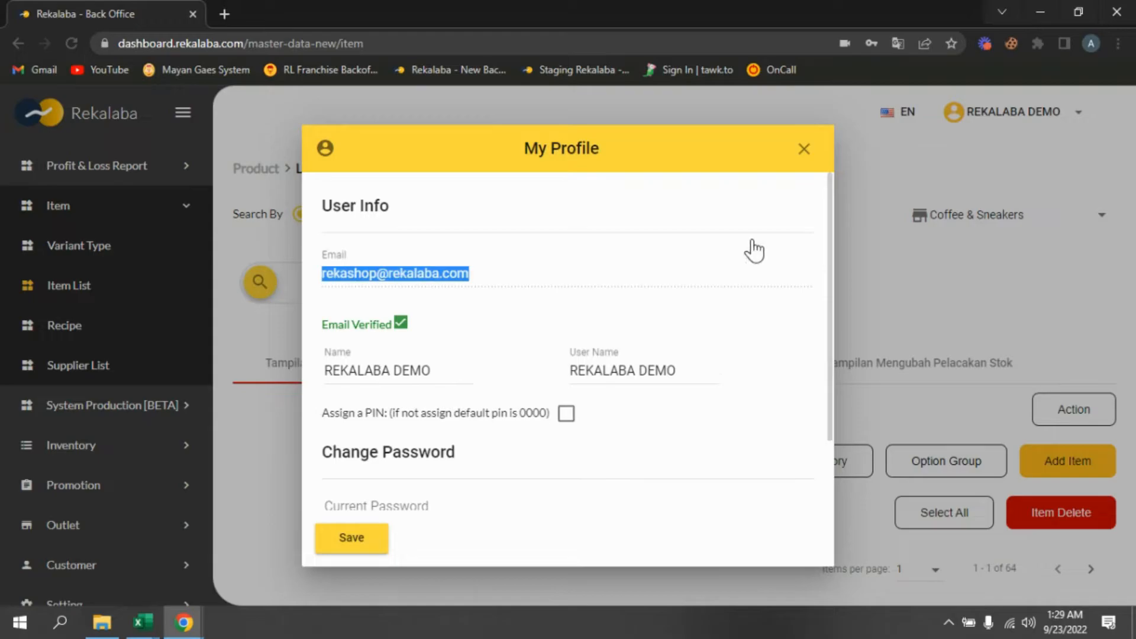
{"action": "left_click", "coordinate": [801, 153]}
- Open the Stock Opname page under Inventory
{"action": "scroll", "coordinate": [74, 500], "scroll_direction": "down", "scroll_amount": 1}
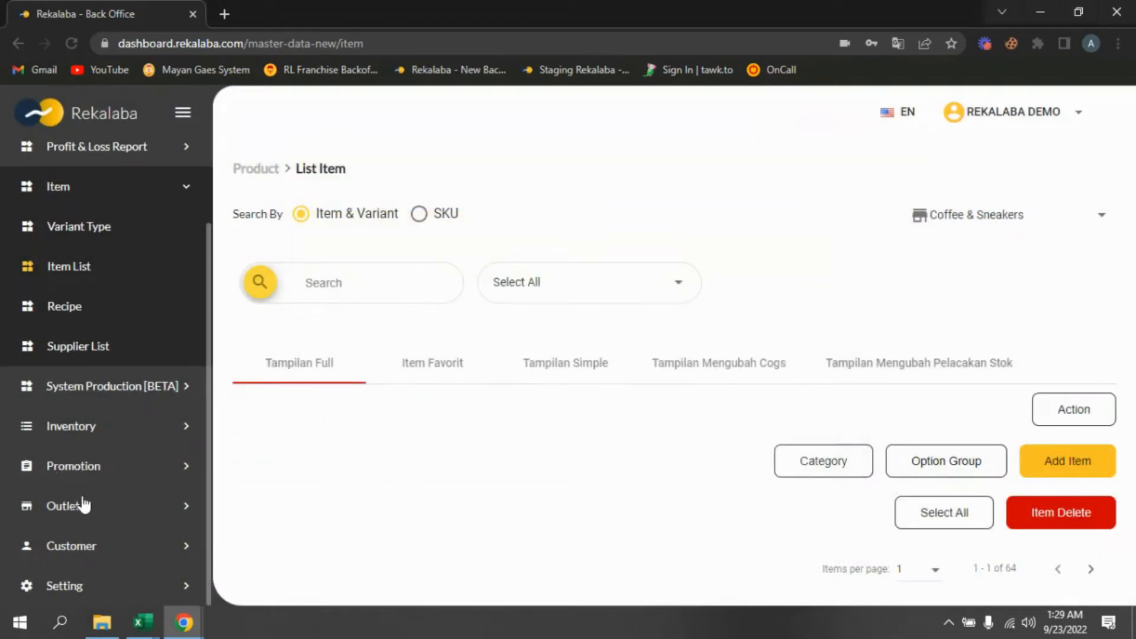
{"action": "left_click", "coordinate": [92, 427]}
{"action": "scroll", "coordinate": [104, 441], "scroll_direction": "down", "scroll_amount": 5}
{"action": "left_click", "coordinate": [108, 419]}
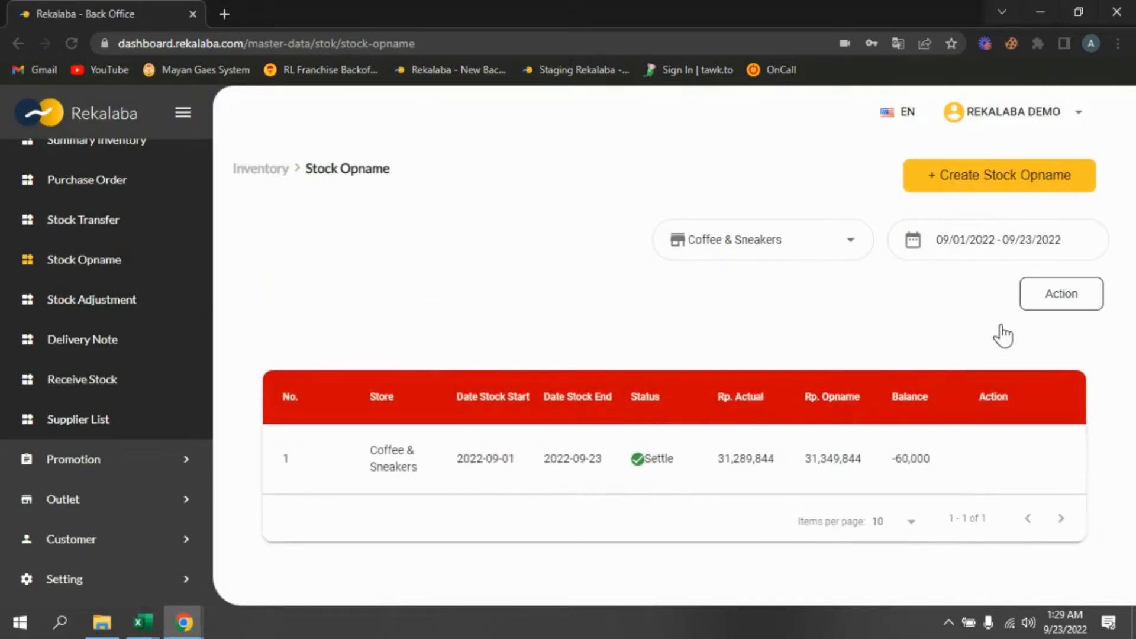
- Open the stock opname import dialog and select the SO GLOBAL BARANG SEPTEMBER 2022.csv file
{"action": "left_click", "coordinate": [1063, 305]}
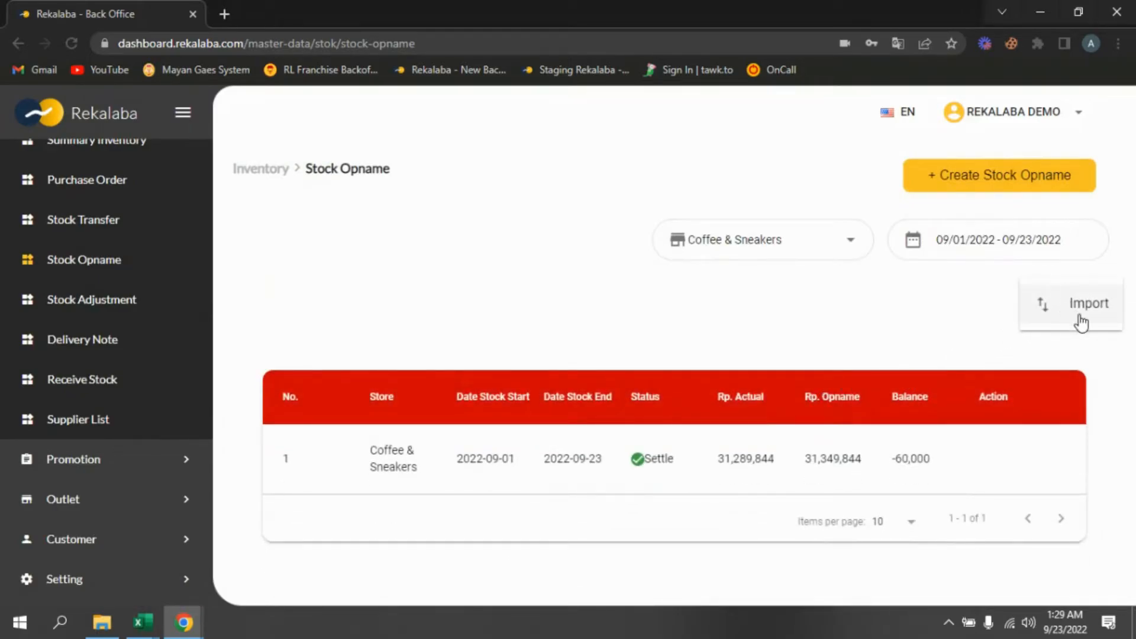
{"action": "left_click", "coordinate": [1085, 319]}
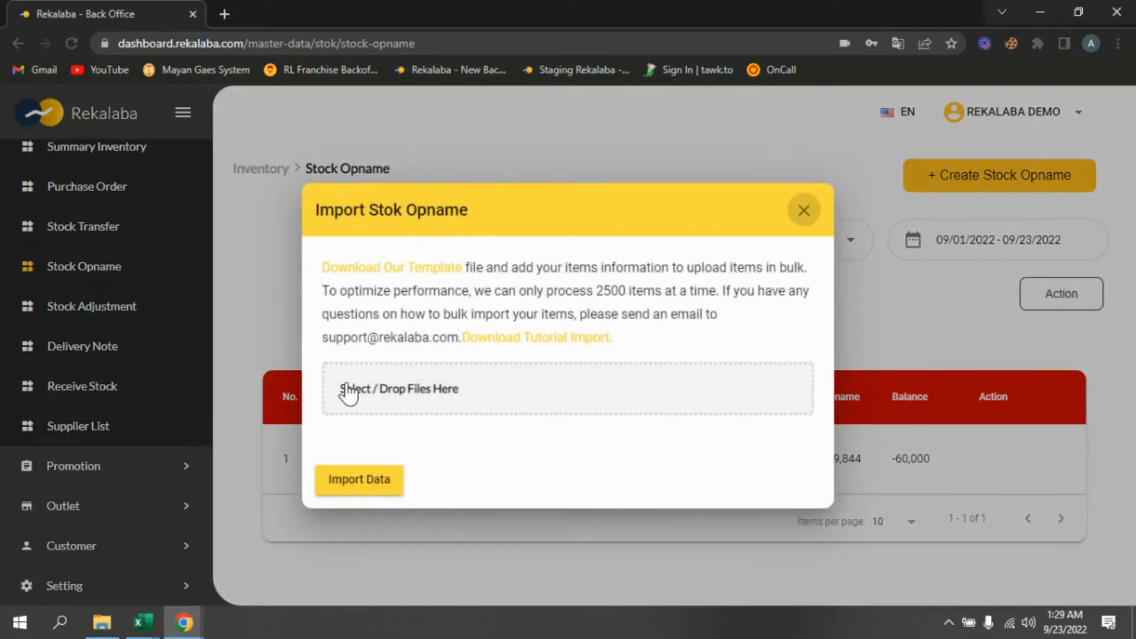
{"action": "left_click", "coordinate": [536, 416]}
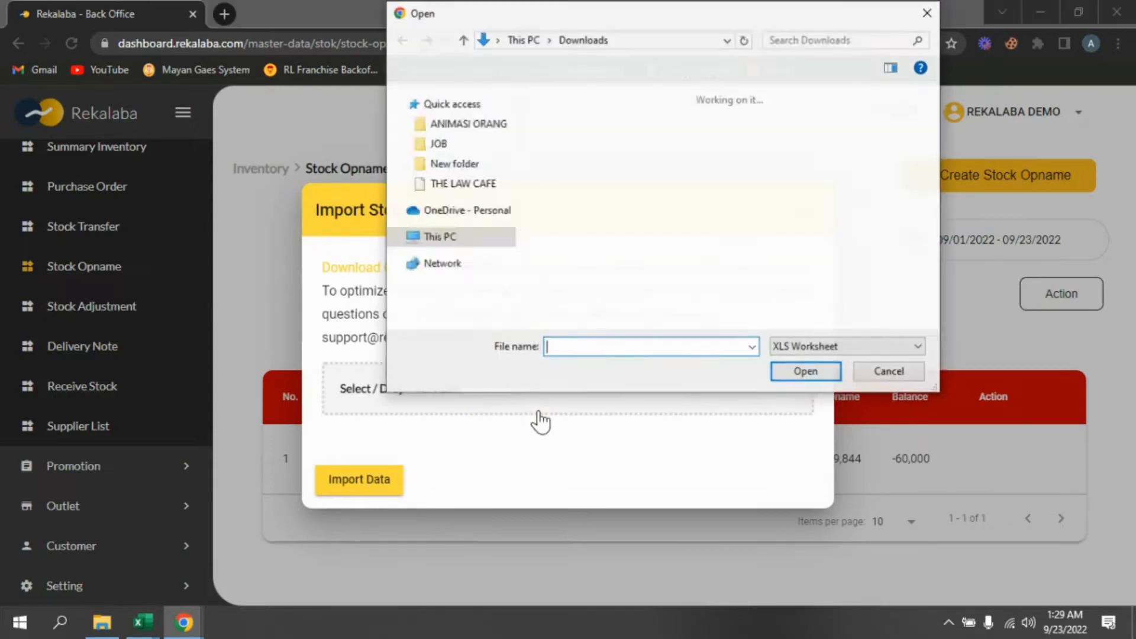
{"action": "double_click", "coordinate": [573, 188]}
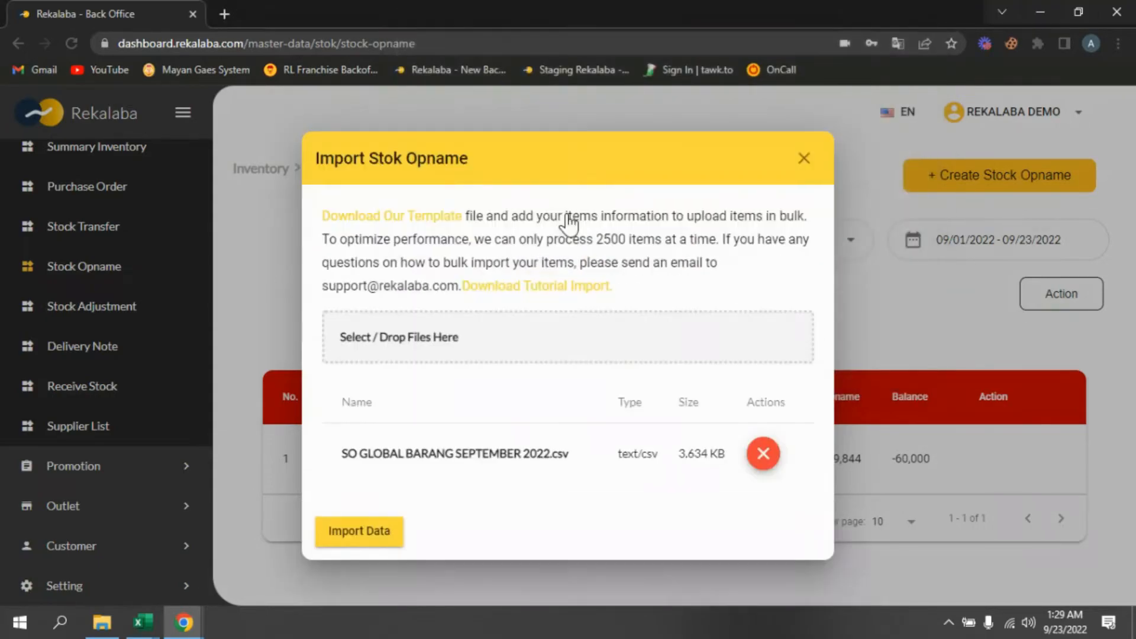
- Try to import the selected SO GLOBAL BARANG SEPTEMBER 2022.csv file
{"action": "left_click", "coordinate": [373, 533]}
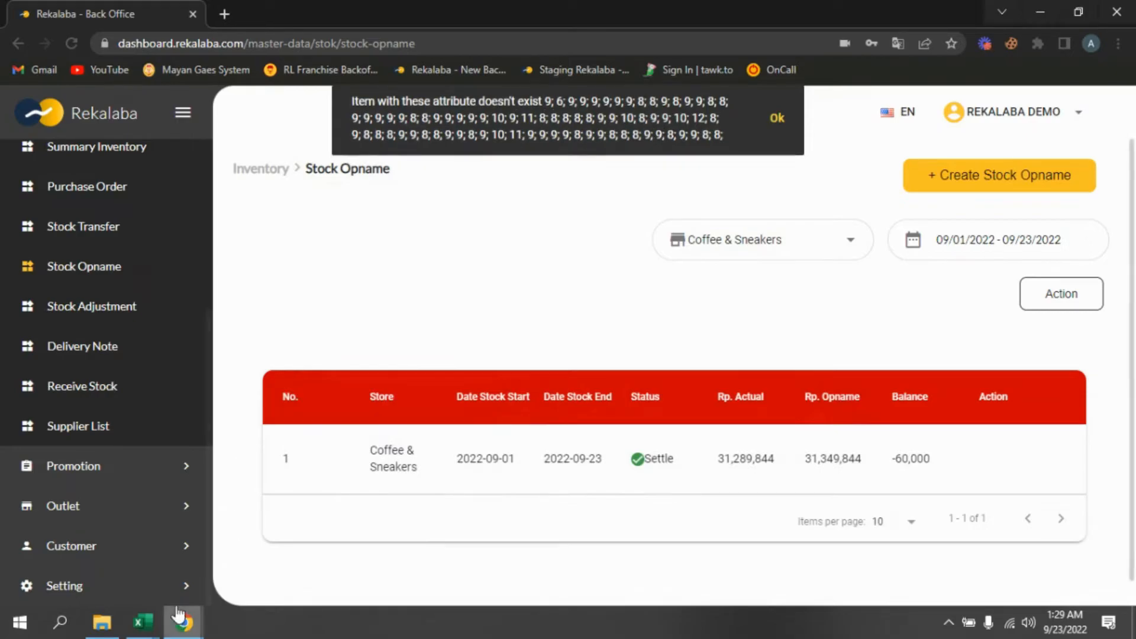
- In the Excel workbook, replace every SKU Code value from row 5 down to row 80 with a dash
{"action": "mouse_move", "coordinate": [145, 622]}
{"action": "left_click", "coordinate": [270, 562]}
{"action": "left_click", "coordinate": [36, 74]}
{"action": "left_click", "coordinate": [383, 325]}
{"action": "left_click", "coordinate": [429, 363]}
{"action": "left_click", "coordinate": [436, 417]}
{"action": "left_click", "coordinate": [437, 362]}
{"action": "left_click", "coordinate": [436, 418]}
{"action": "left_click", "coordinate": [456, 353]}
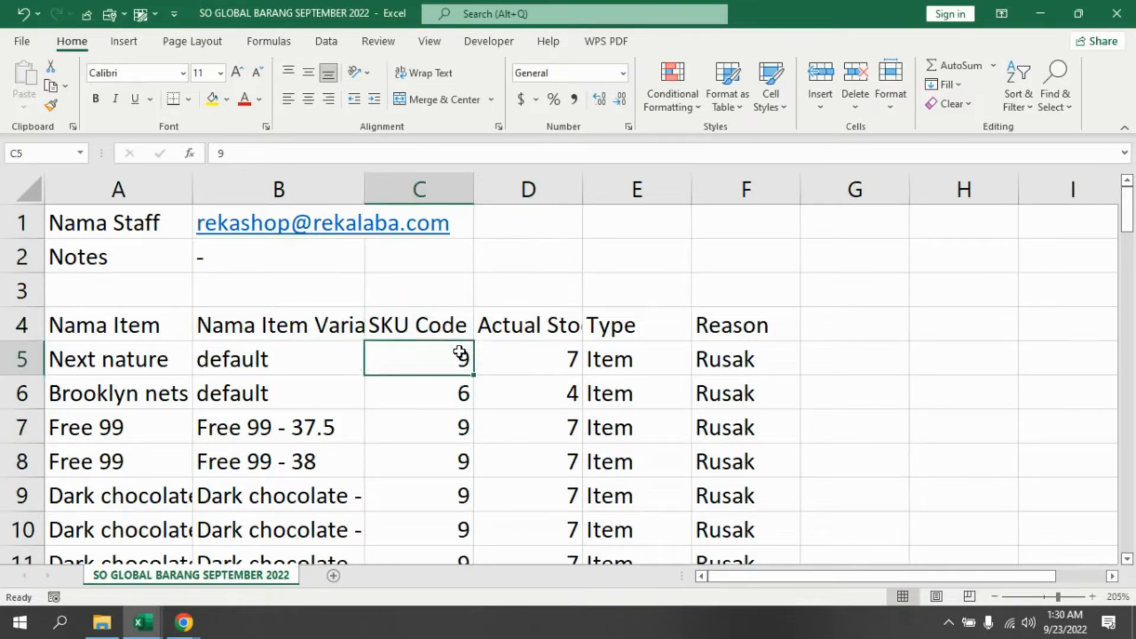
{"action": "key", "text": "Delete"}
{"action": "type", "text": "-"}
{"action": "key", "text": "Return"}
{"action": "left_click", "coordinate": [462, 353]}
{"action": "left_click", "coordinate": [408, 401]}
{"action": "left_click", "coordinate": [396, 364]}
{"action": "type", "text": "-"}
{"action": "key", "text": "Return"}
{"action": "left_click", "coordinate": [398, 364]}
{"action": "key", "text": "ctrl+c"}
{"action": "left_click", "coordinate": [412, 389]}
{"action": "left_click_drag", "start_coordinate": [1126, 218], "coordinate": [1126, 529]}
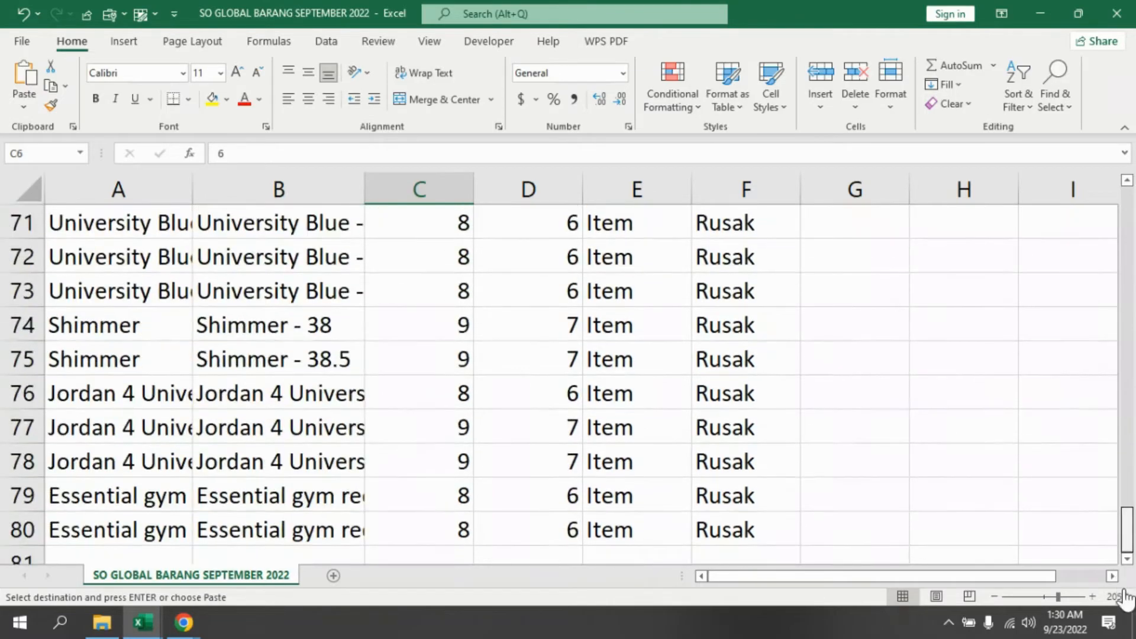
{"action": "left_click", "coordinate": [457, 528], "text": "shift"}
{"action": "key", "text": "ctrl+v"}
- Save the workbook again in Downloads as CSV under the name SO GLOBAL BARANG SEPTEMBER 2022
{"action": "scroll", "coordinate": [472, 447], "scroll_direction": "up", "scroll_amount": 20}
{"action": "left_click", "coordinate": [500, 325]}
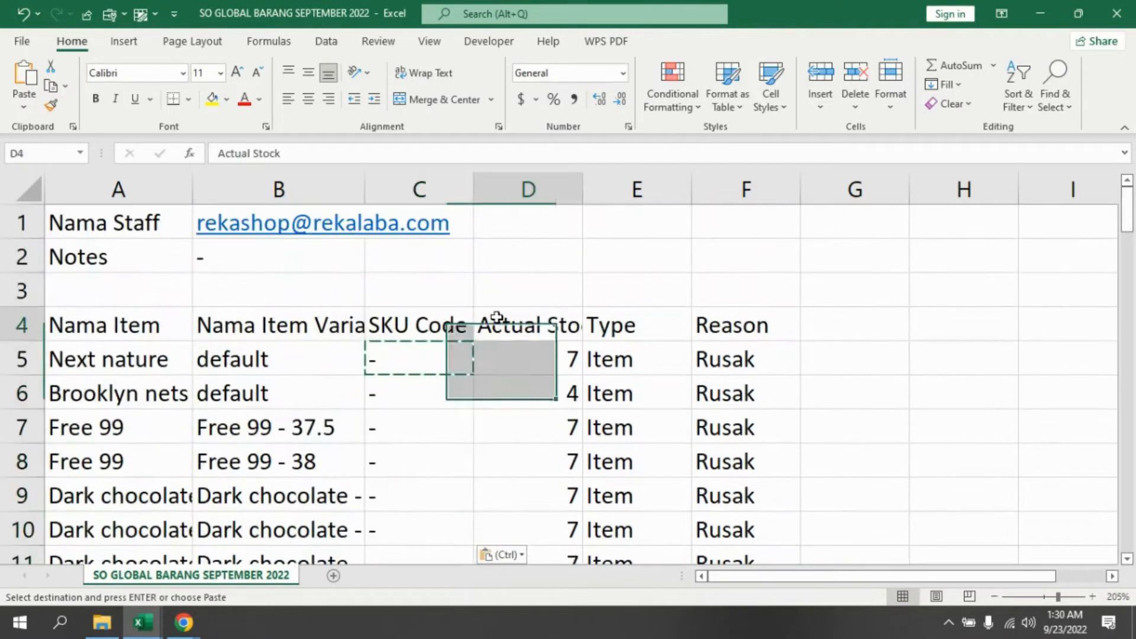
{"action": "left_click", "coordinate": [629, 291]}
{"action": "left_click", "coordinate": [22, 41]}
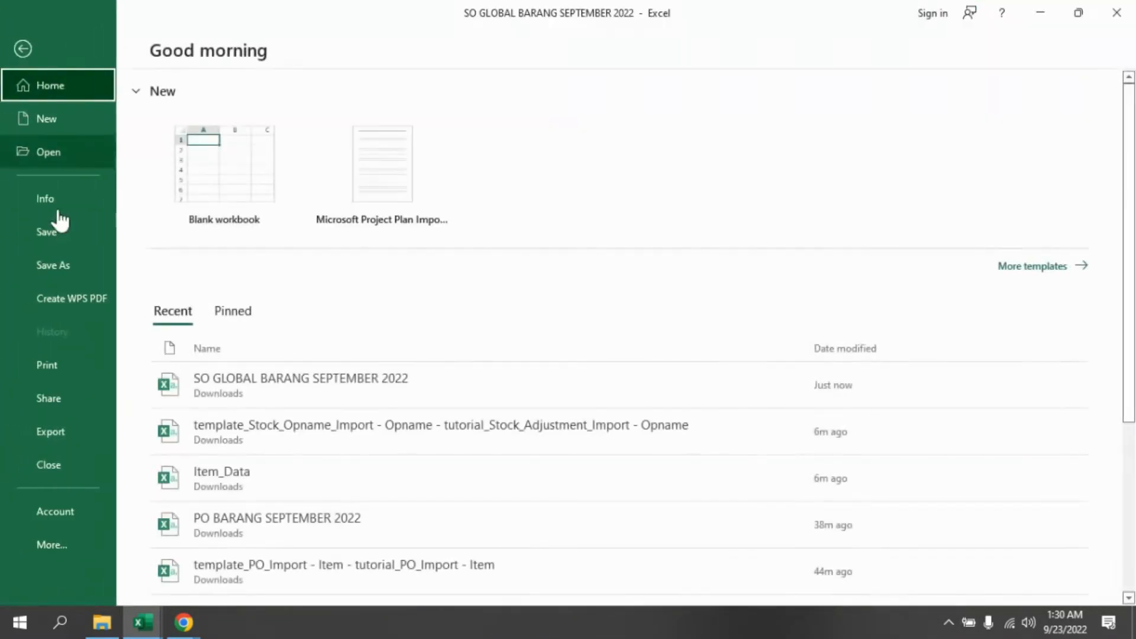
{"action": "left_click", "coordinate": [66, 274]}
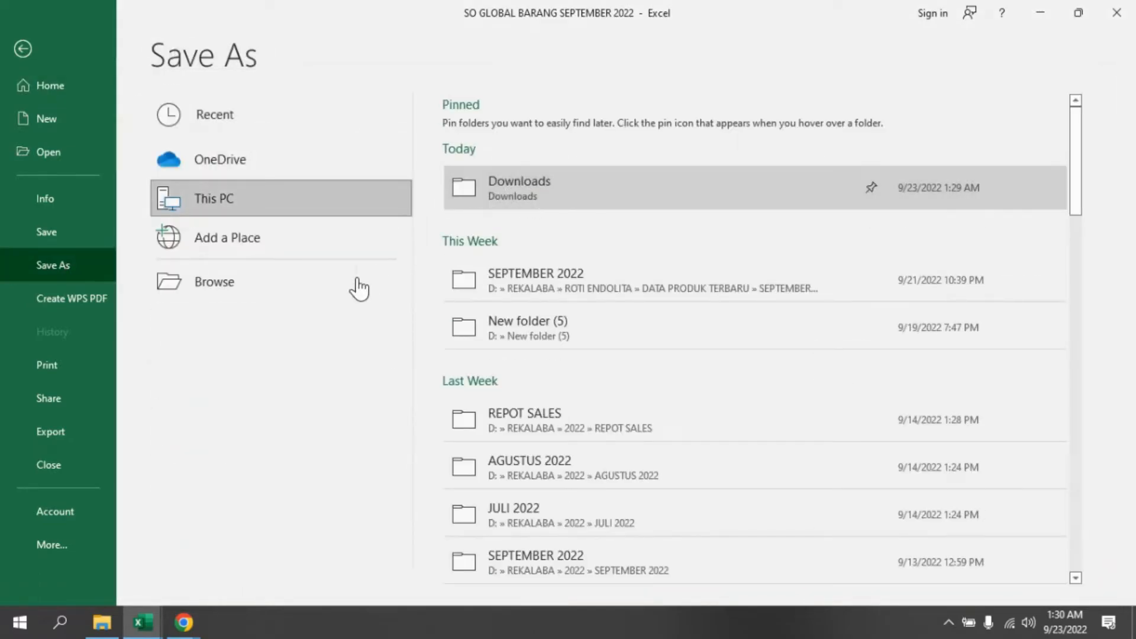
{"action": "left_click", "coordinate": [370, 299]}
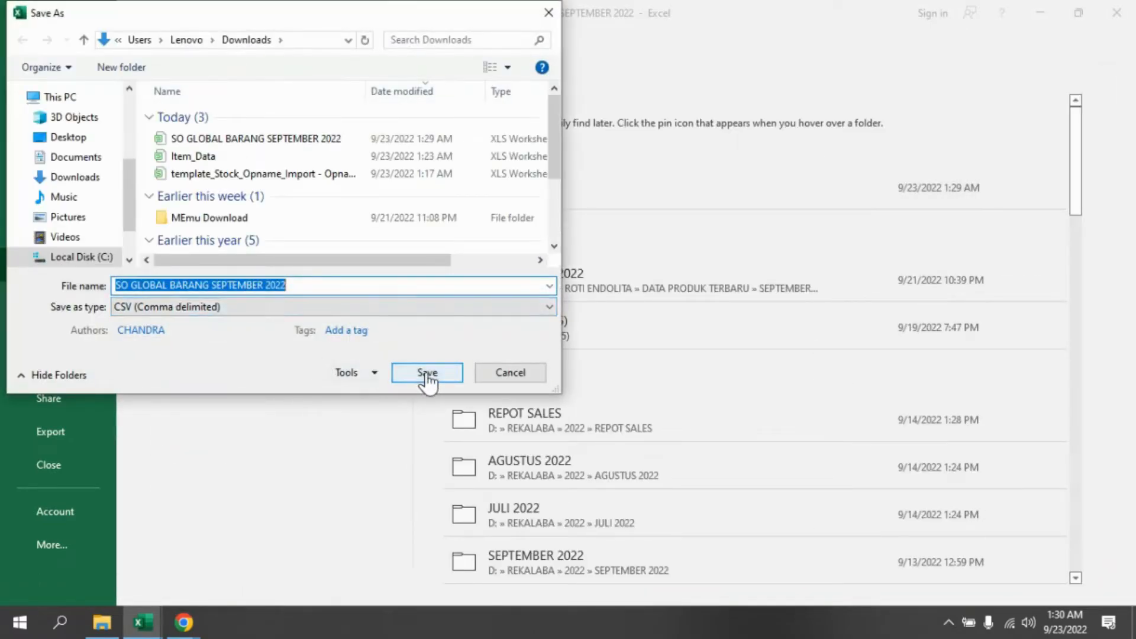
{"action": "left_click", "coordinate": [425, 379]}
{"action": "left_click", "coordinate": [617, 315]}
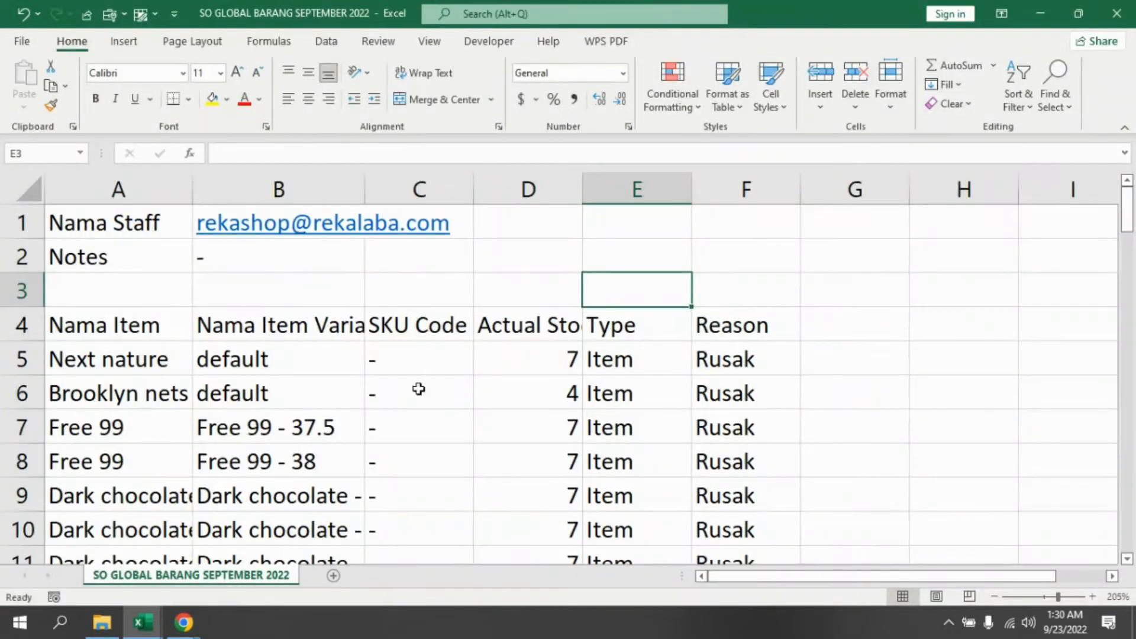
- Return to the back office and import the updated SO GLOBAL BARANG SEPTEMBER 2022.csv through the stock opname import dialog
{"action": "mouse_move", "coordinate": [183, 623]}
{"action": "left_click", "coordinate": [152, 573]}
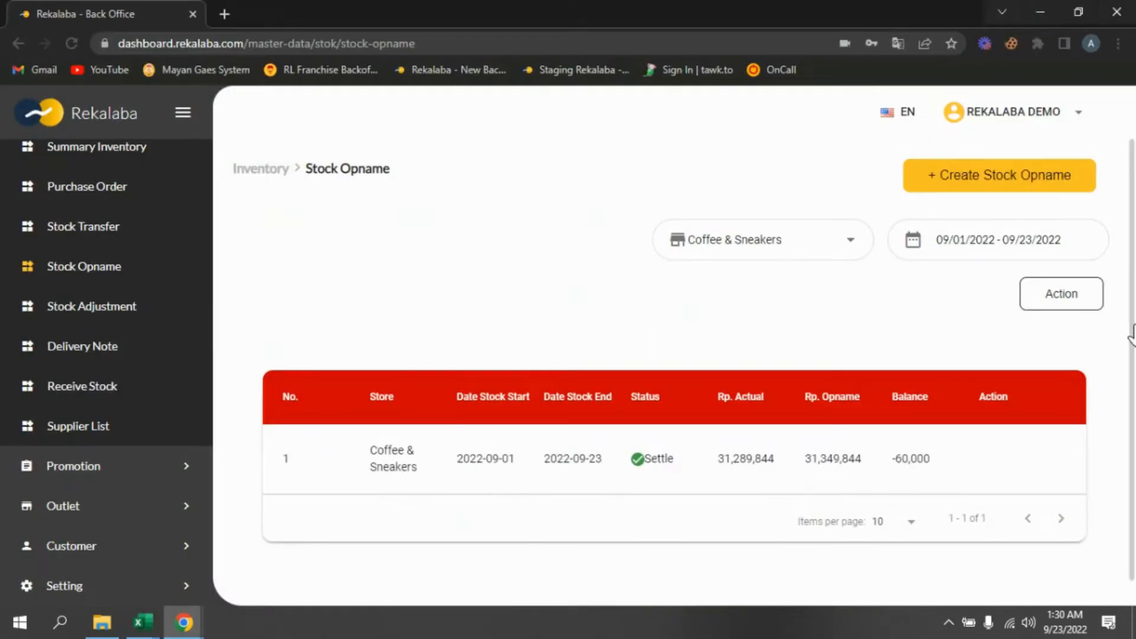
{"action": "left_click", "coordinate": [1085, 306]}
{"action": "left_click", "coordinate": [1076, 319]}
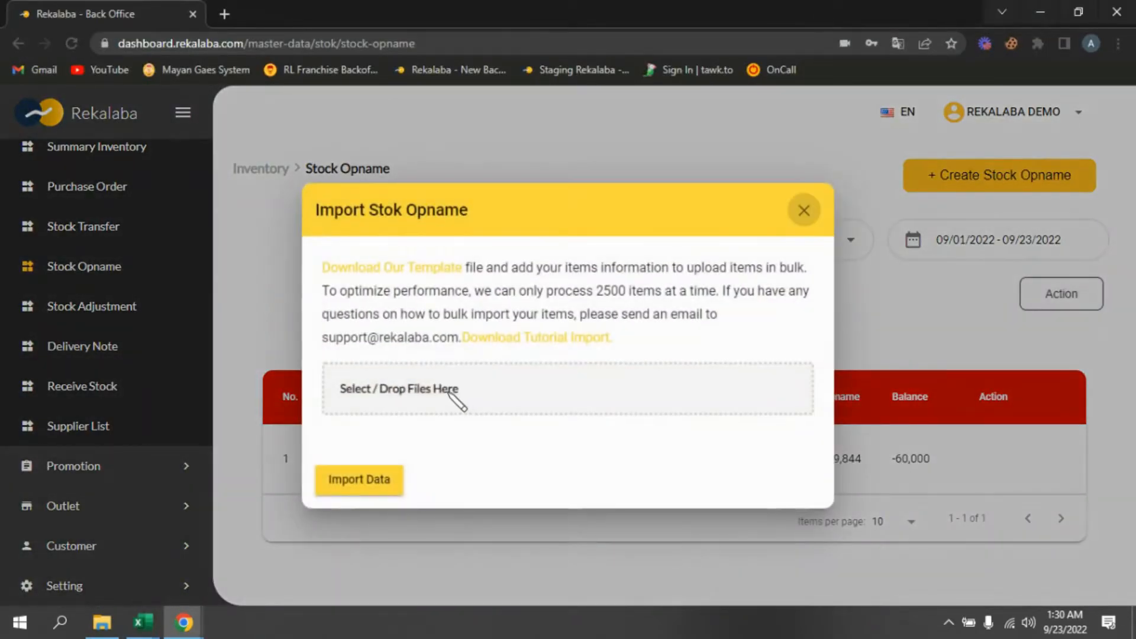
{"action": "left_click", "coordinate": [459, 401]}
{"action": "left_click", "coordinate": [583, 198]}
{"action": "double_click", "coordinate": [583, 198]}
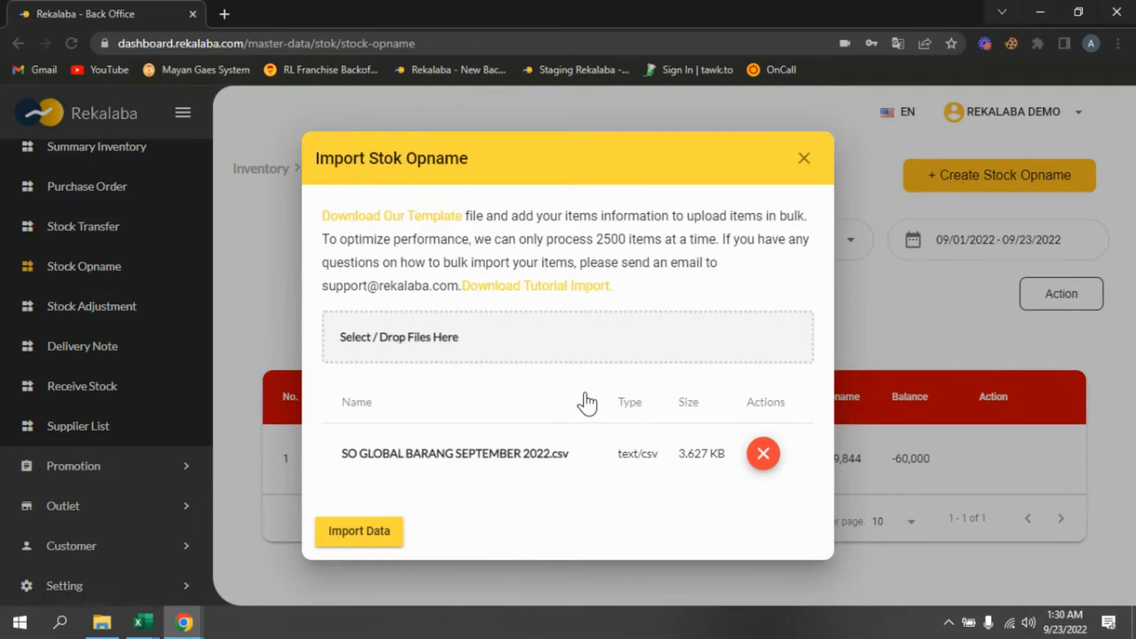
{"action": "left_click", "coordinate": [359, 531]}
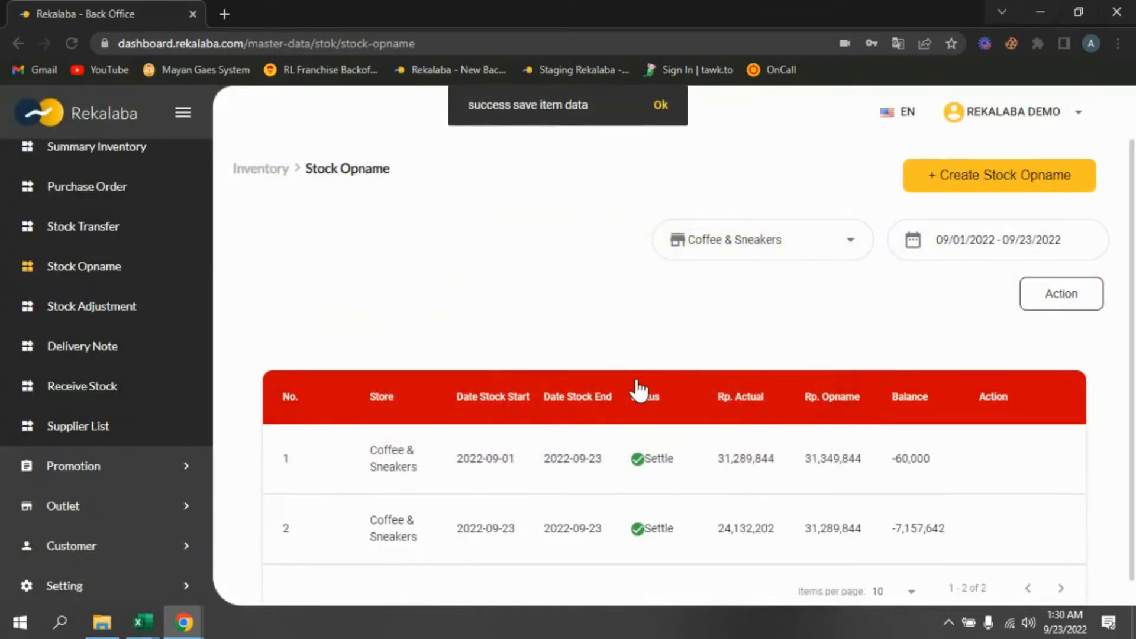
- Open the new 2022-09-23 Coffee & Sneakers stock opname and review its item list at 100 items per page
{"action": "scroll", "coordinate": [644, 392], "scroll_direction": "down", "scroll_amount": 2}
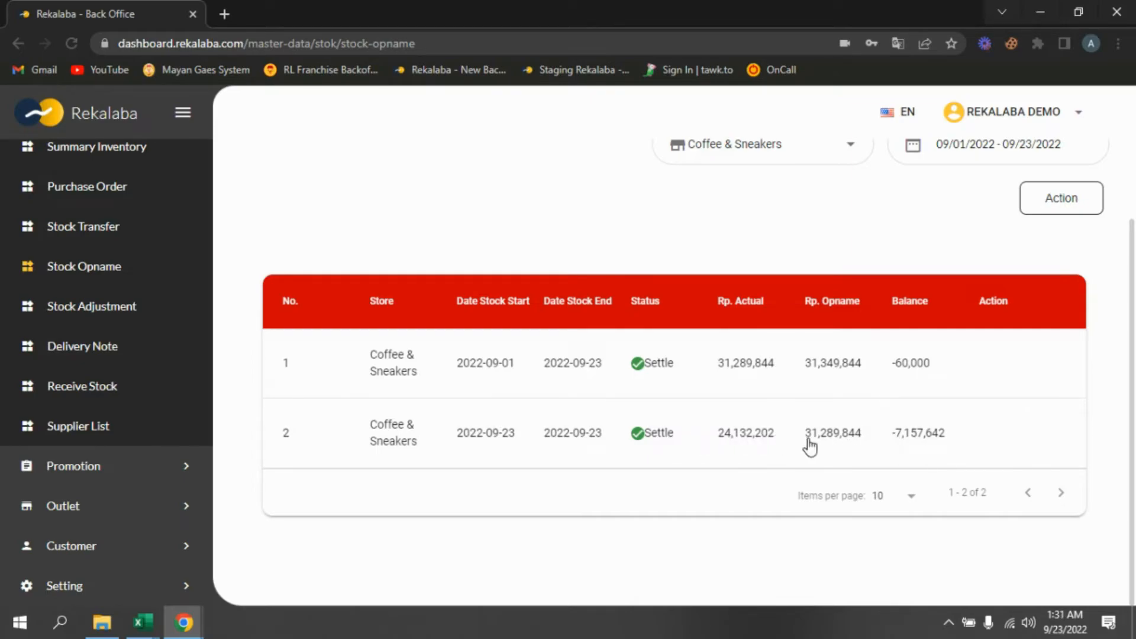
{"action": "left_click", "coordinate": [616, 444]}
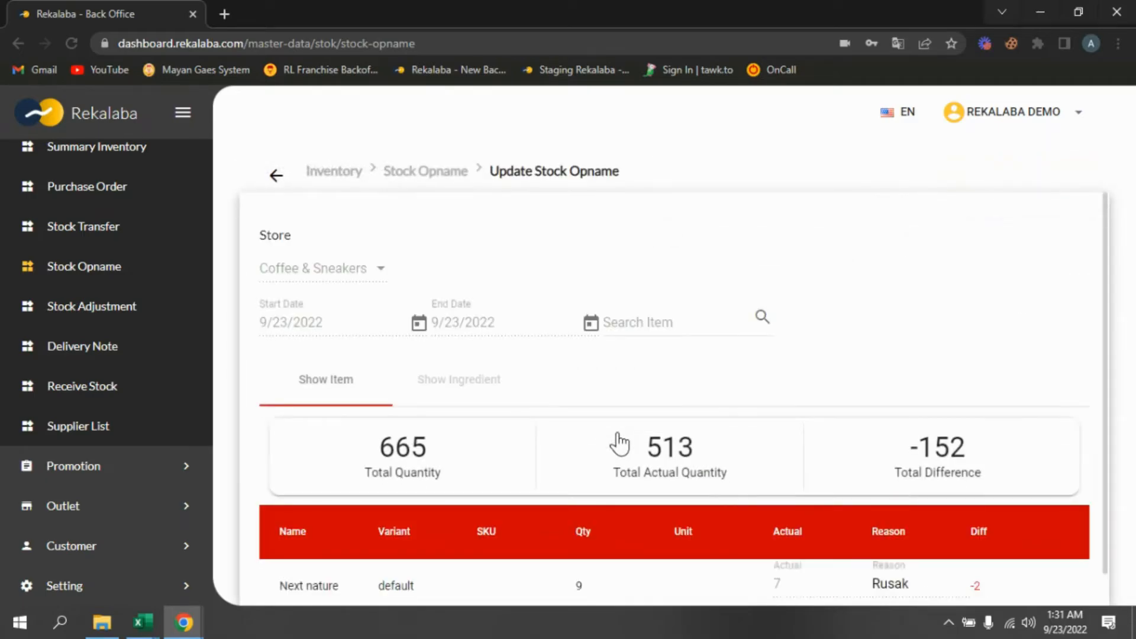
{"action": "scroll", "coordinate": [563, 451], "scroll_direction": "down", "scroll_amount": 3}
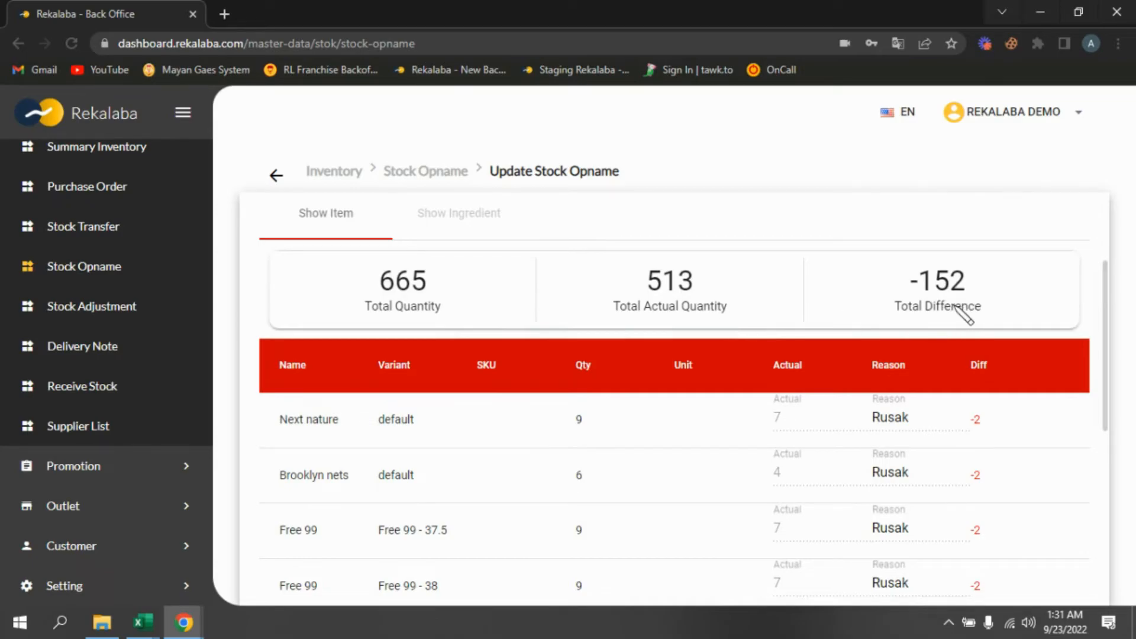
{"action": "scroll", "coordinate": [903, 414], "scroll_direction": "down", "scroll_amount": 3}
{"action": "scroll", "coordinate": [979, 350], "scroll_direction": "down", "scroll_amount": 5}
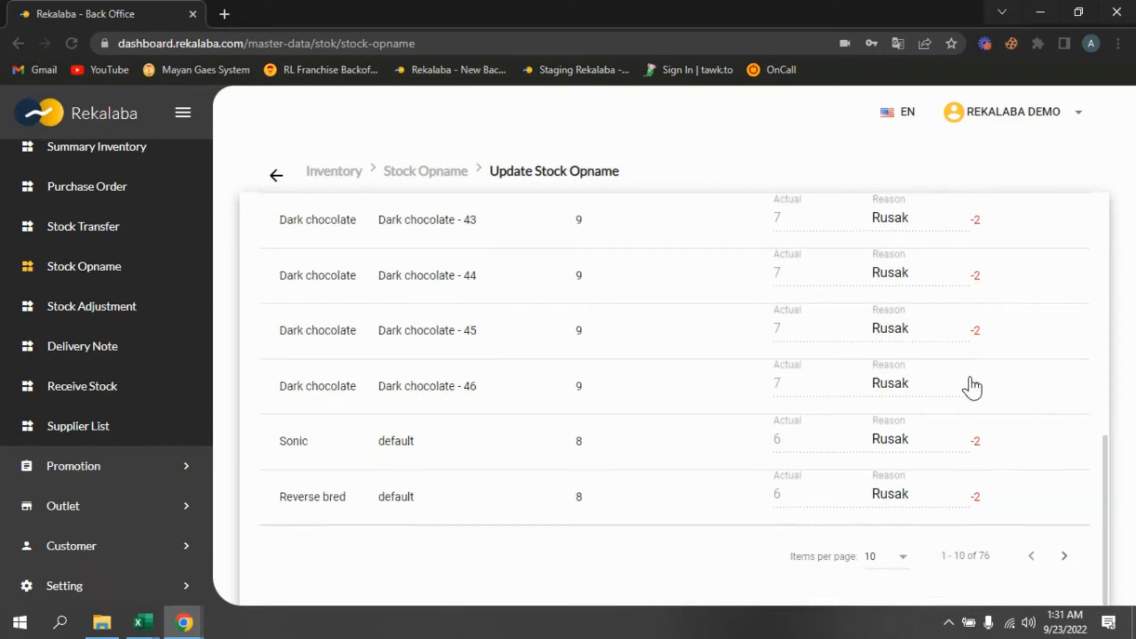
{"action": "left_click", "coordinate": [897, 561]}
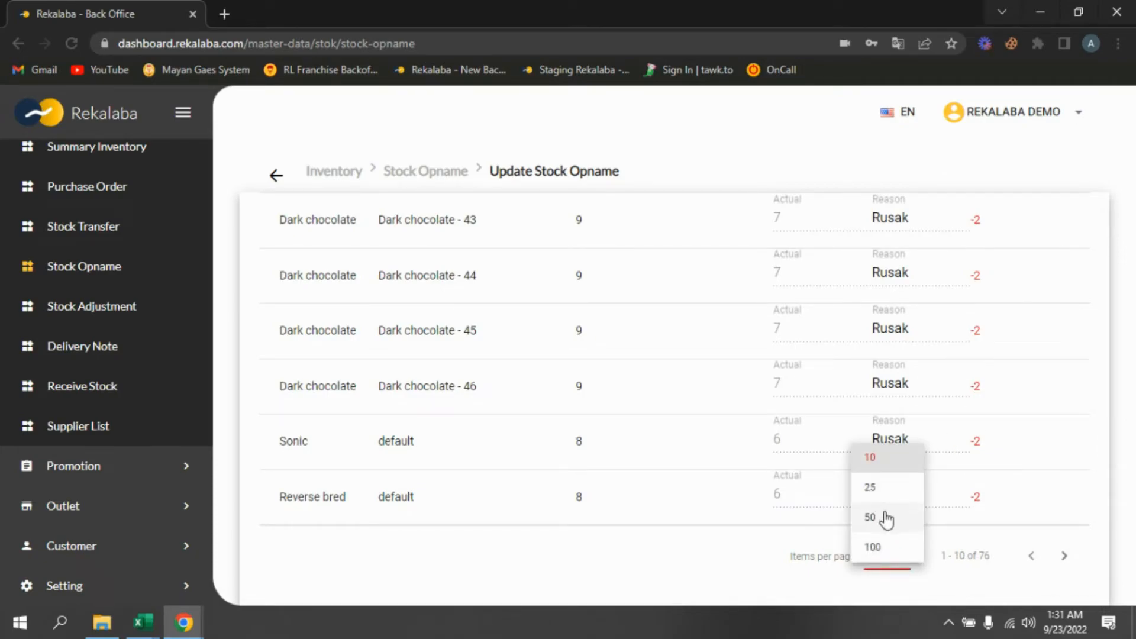
{"action": "left_click", "coordinate": [879, 528]}
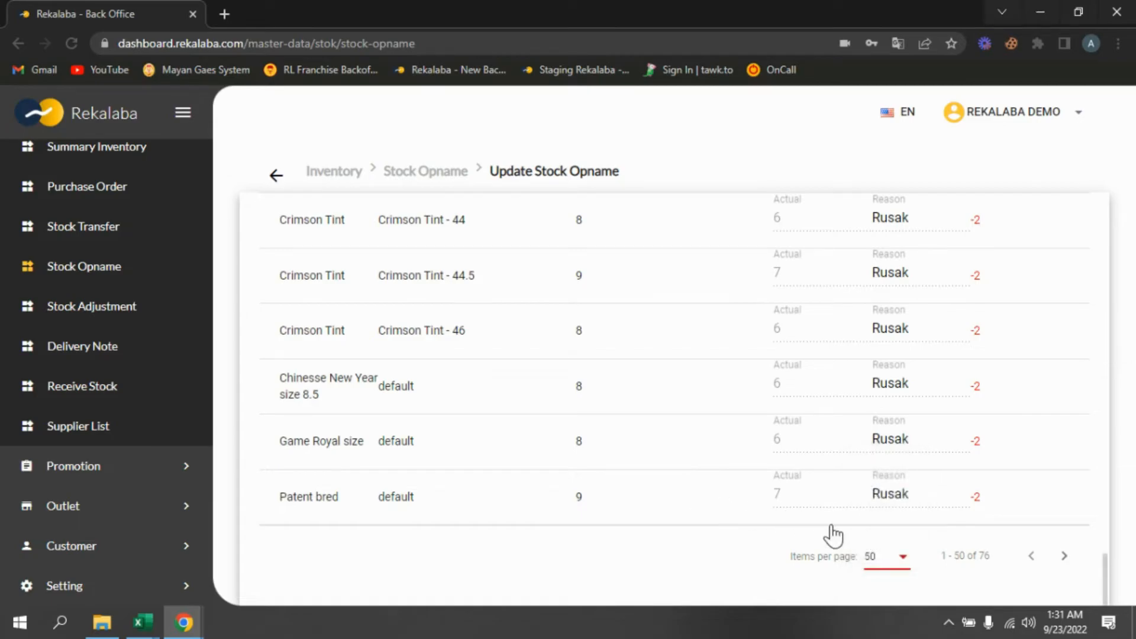
{"action": "scroll", "coordinate": [829, 533], "scroll_direction": "up", "scroll_amount": 6}
{"action": "scroll", "coordinate": [822, 530], "scroll_direction": "down", "scroll_amount": 6}
{"action": "left_click", "coordinate": [903, 562]}
{"action": "left_click", "coordinate": [872, 545]}
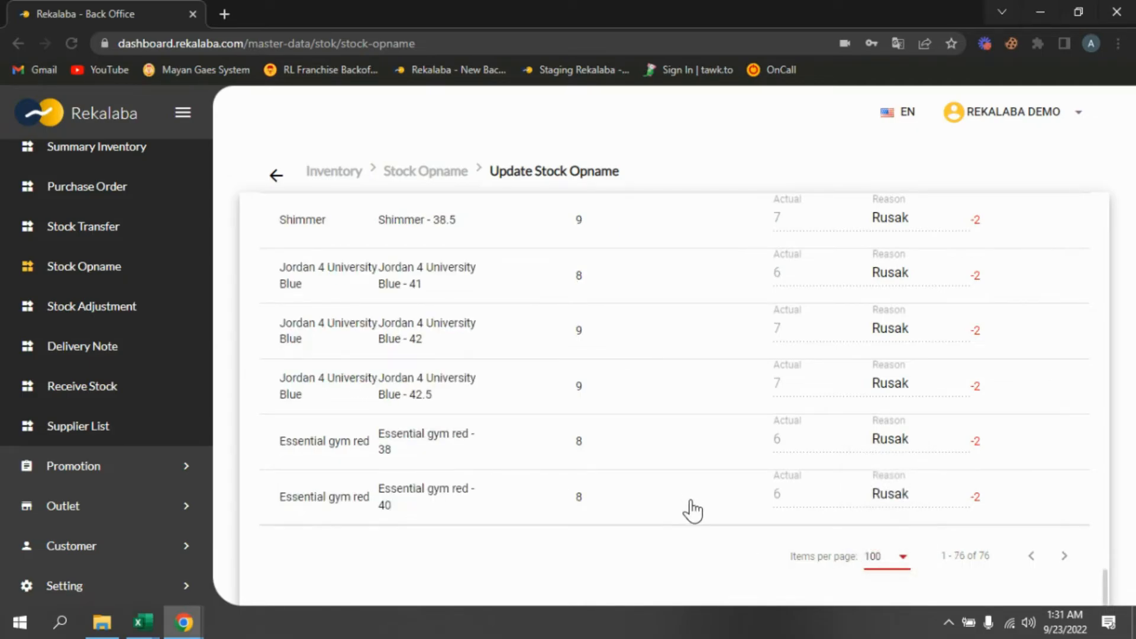
{"action": "scroll", "coordinate": [740, 498], "scroll_direction": "up", "scroll_amount": 20}
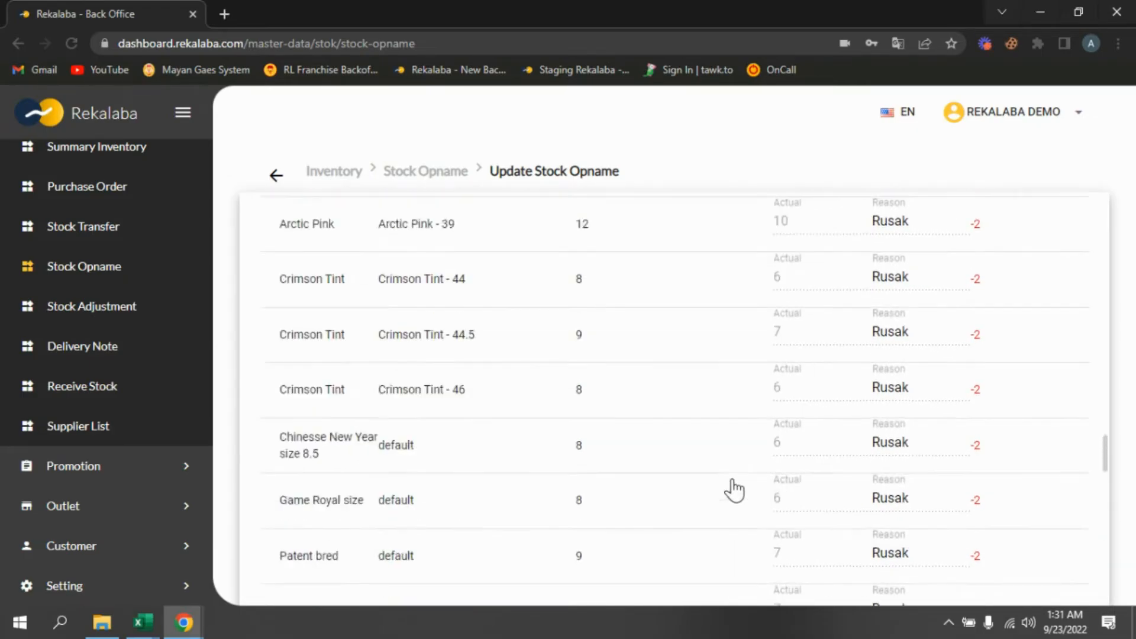
{"action": "scroll", "coordinate": [732, 489], "scroll_direction": "up", "scroll_amount": 10}
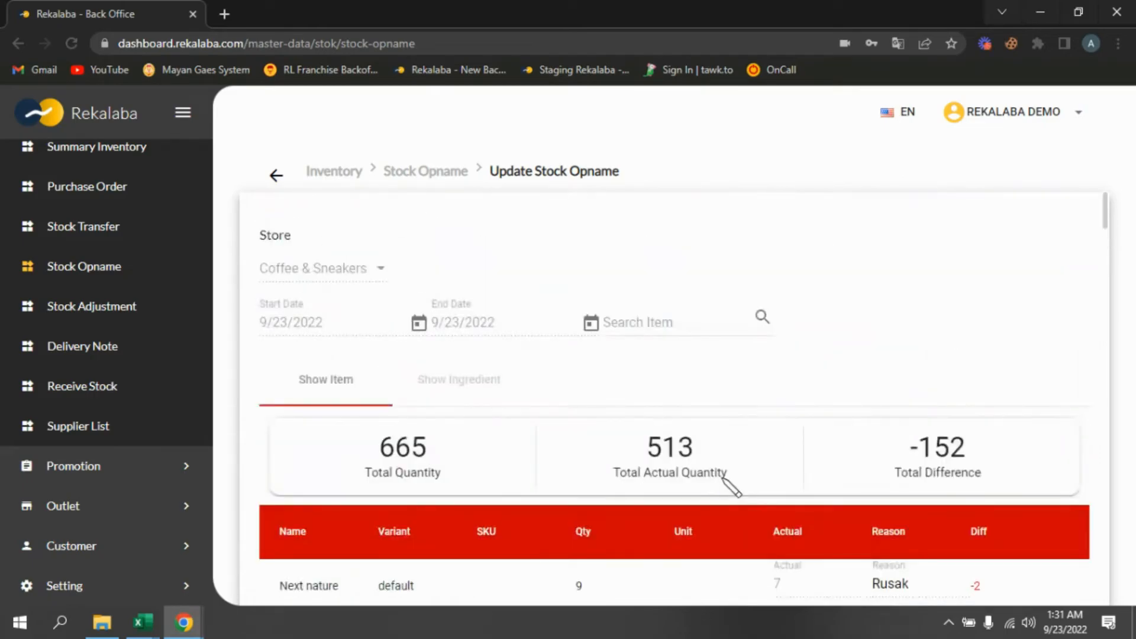
{"action": "scroll", "coordinate": [799, 385], "scroll_direction": "down", "scroll_amount": 5}
{"action": "scroll", "coordinate": [796, 385], "scroll_direction": "up", "scroll_amount": 5}
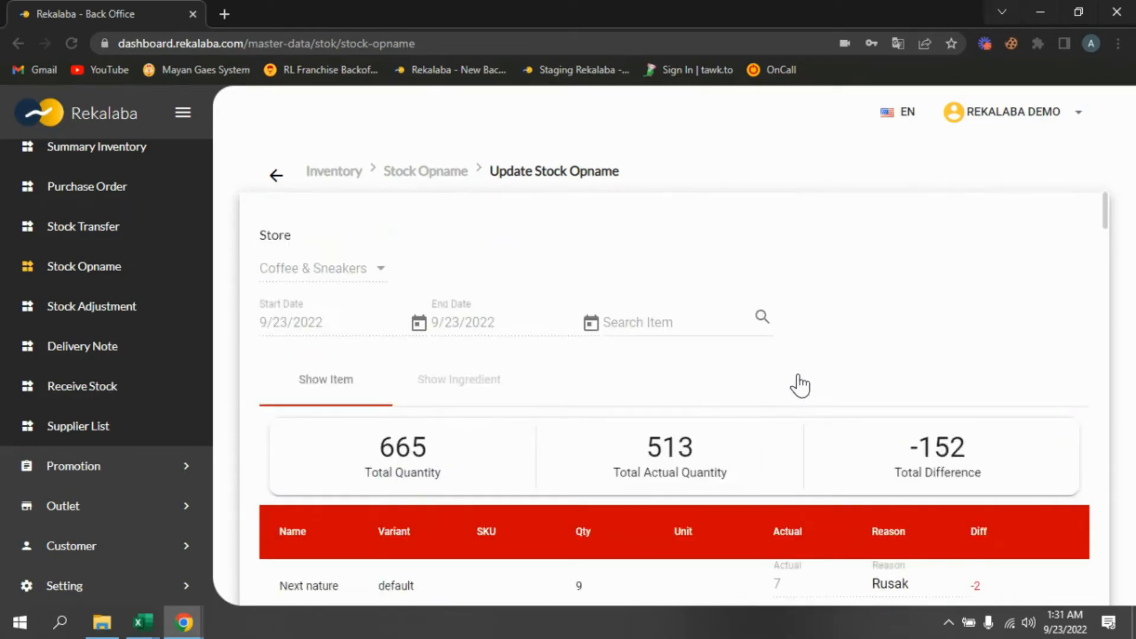
{"action": "left_click", "coordinate": [1119, 47]}
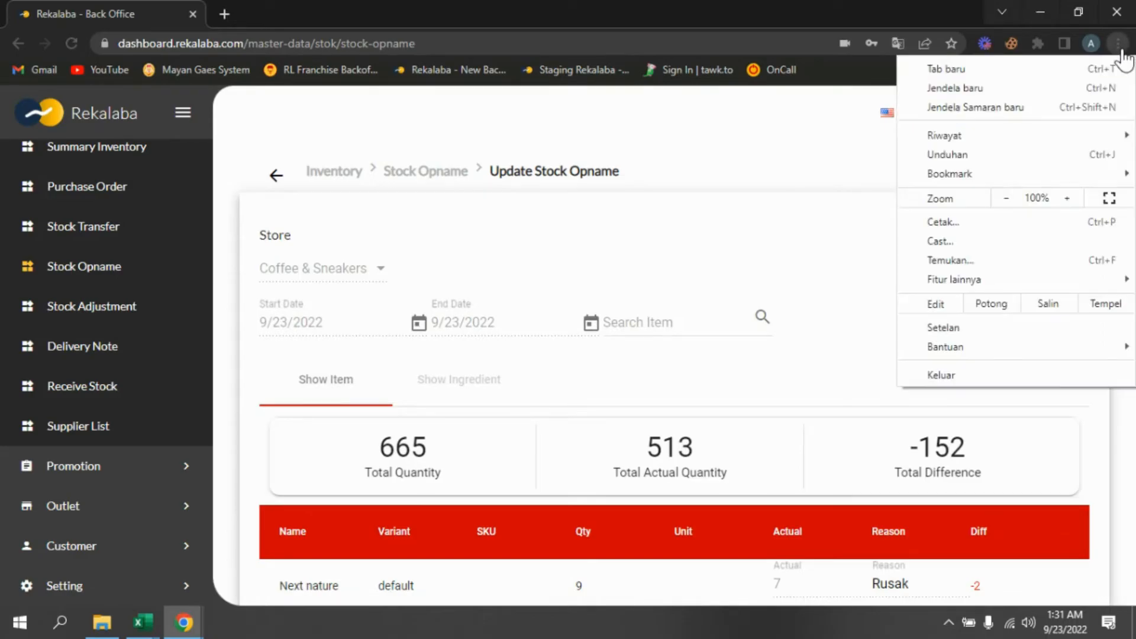
{"action": "left_click", "coordinate": [976, 222]}
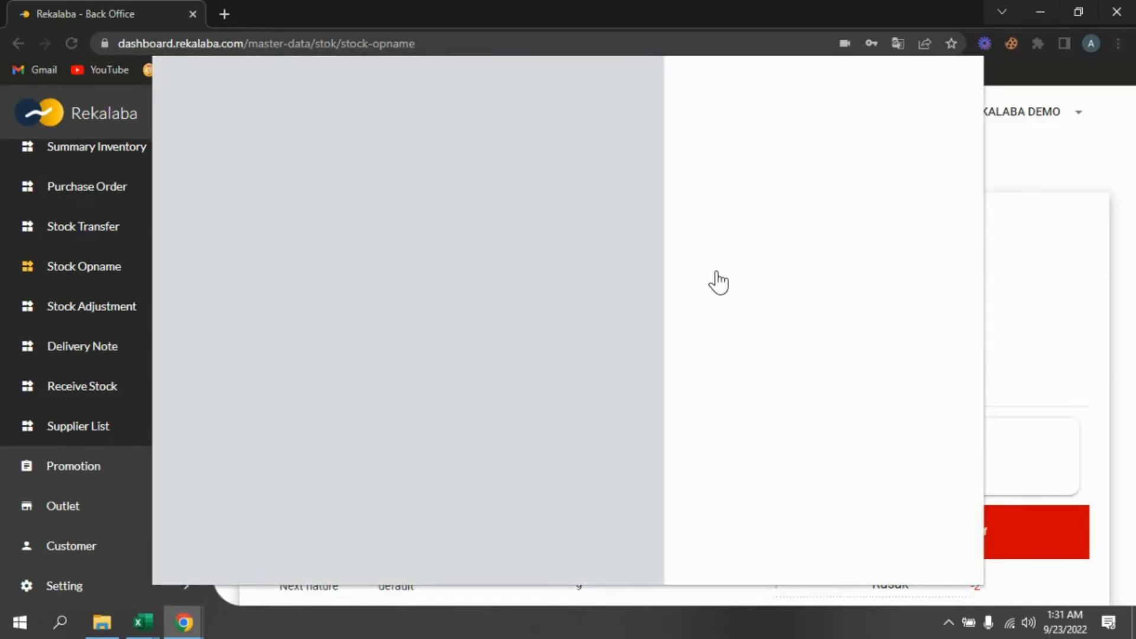
{"action": "left_click", "coordinate": [885, 133]}
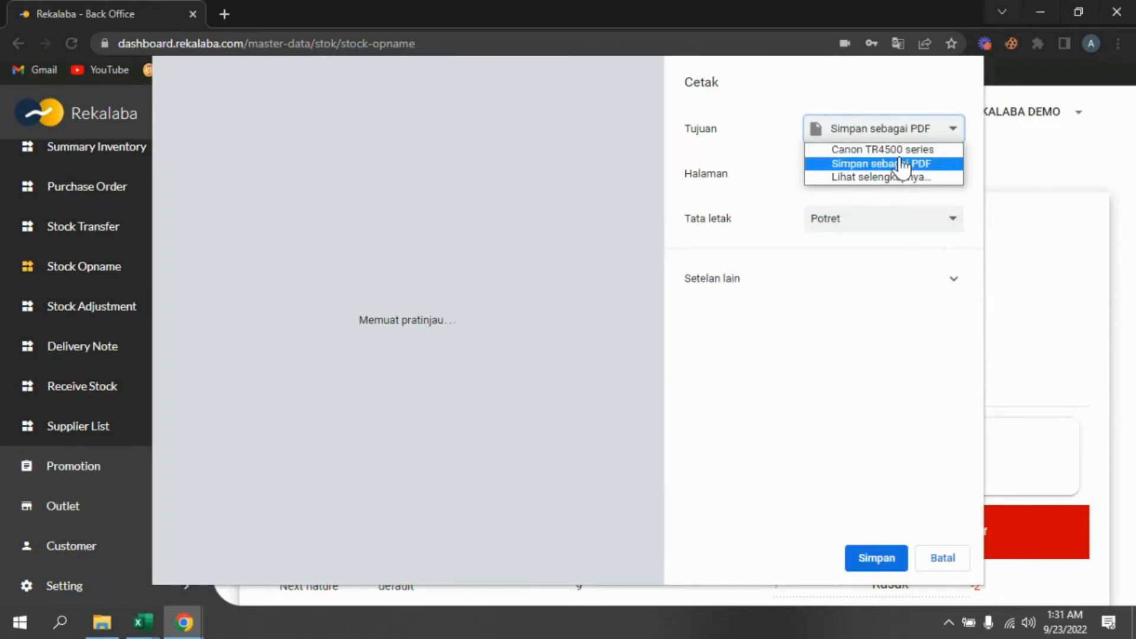
{"action": "left_click", "coordinate": [841, 97]}
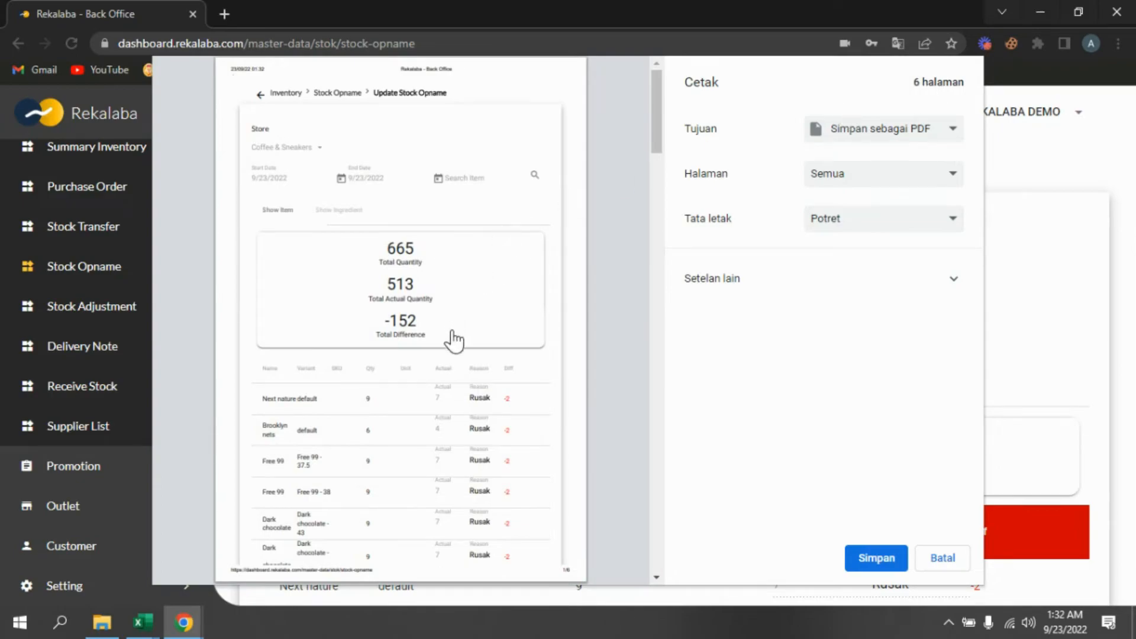
{"action": "scroll", "coordinate": [452, 337], "scroll_direction": "down", "scroll_amount": 5}
{"action": "scroll", "coordinate": [459, 318], "scroll_direction": "down", "scroll_amount": 10}
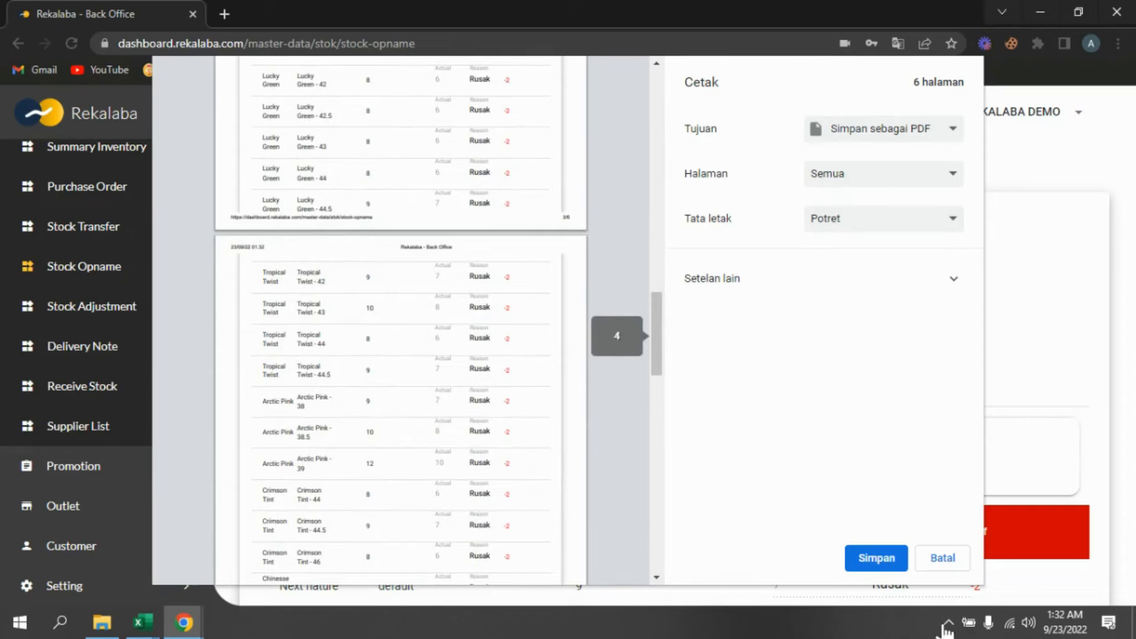
{"action": "left_click", "coordinate": [941, 563]}
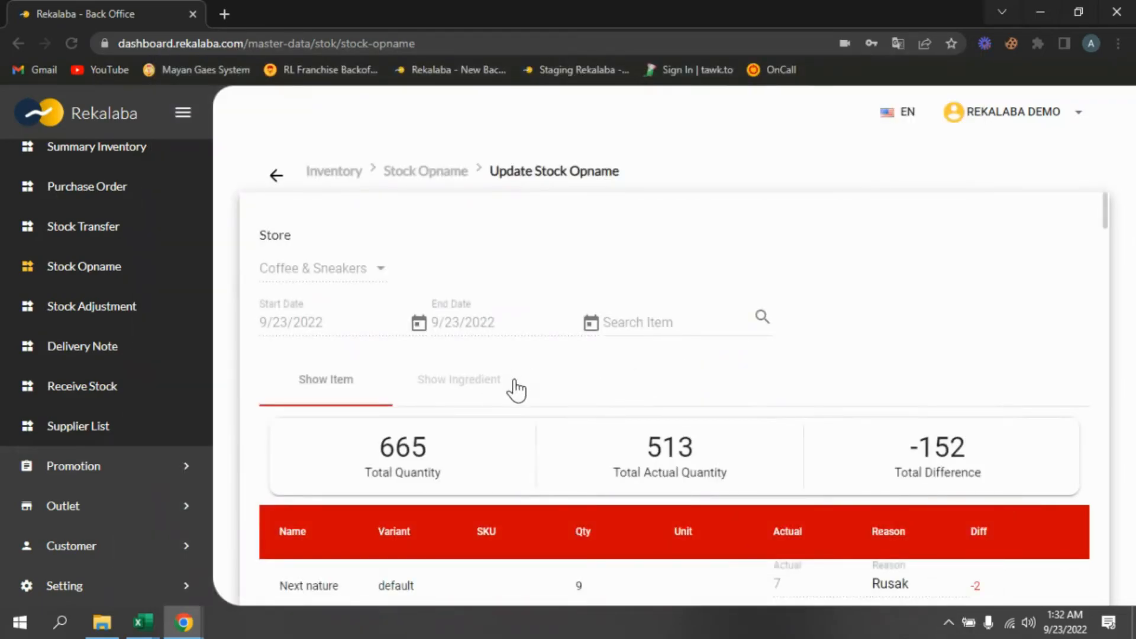
- Open a new Create Stock Opname form and list its items 100 per page
{"action": "left_click", "coordinate": [104, 277]}
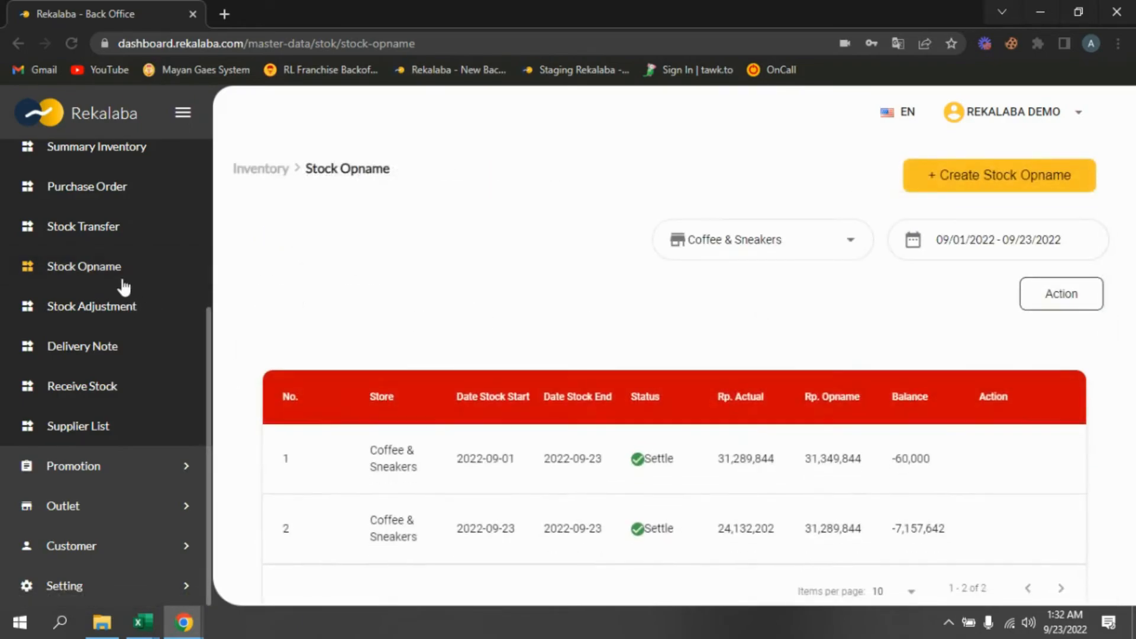
{"action": "left_click", "coordinate": [979, 186]}
{"action": "scroll", "coordinate": [734, 379], "scroll_direction": "down", "scroll_amount": 8}
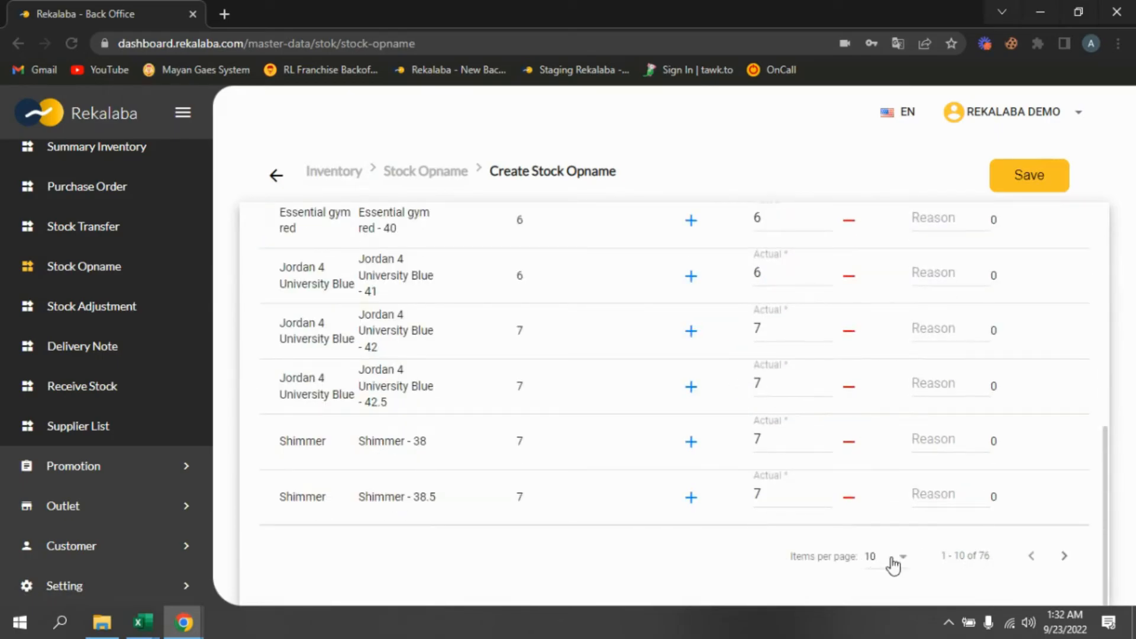
{"action": "left_click", "coordinate": [902, 563]}
{"action": "left_click", "coordinate": [886, 548]}
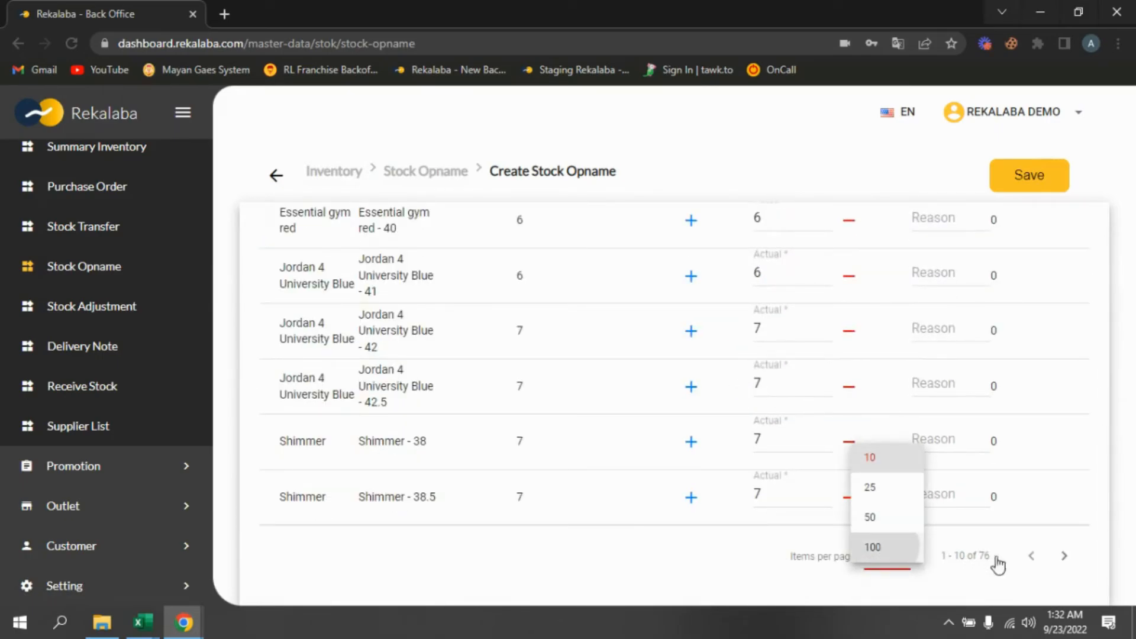
{"action": "scroll", "coordinate": [939, 457], "scroll_direction": "up", "scroll_amount": 15}
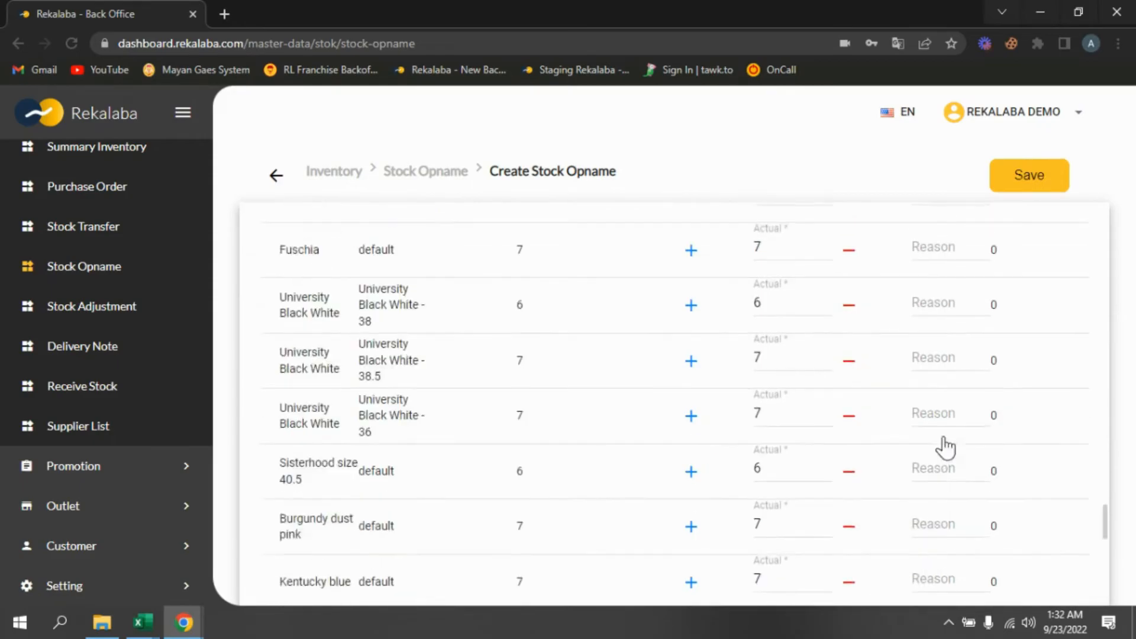
- Preview the Create Stock Opname page as a Save as PDF print, scroll through its pages, and cancel the print
{"action": "left_click", "coordinate": [1118, 44]}
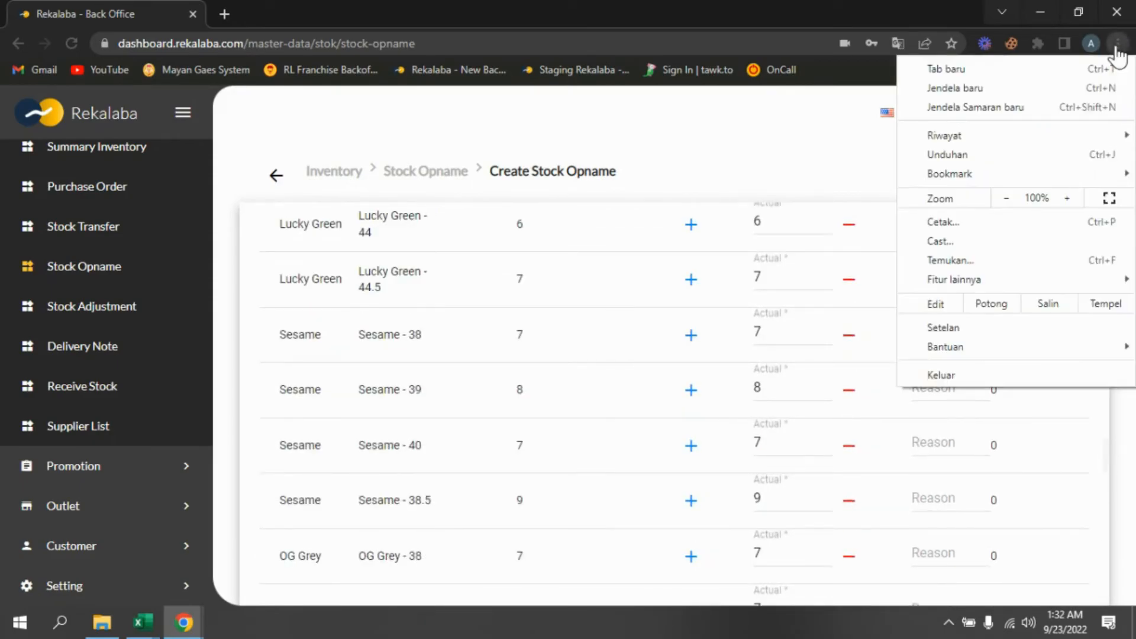
{"action": "mouse_move", "coordinate": [971, 180]}
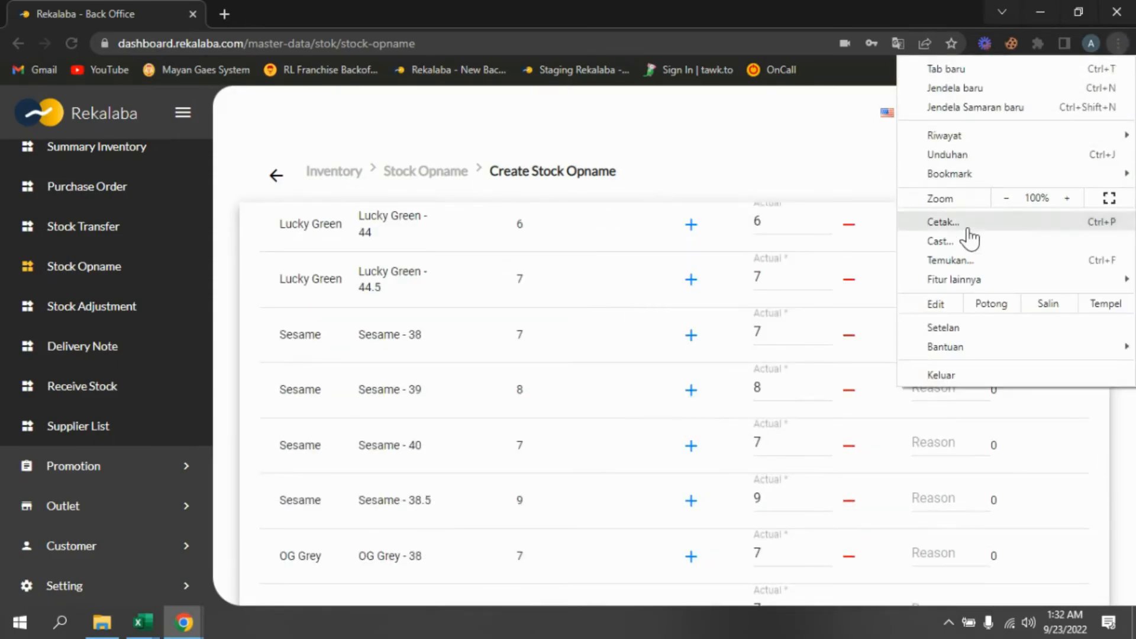
{"action": "left_click", "coordinate": [944, 222]}
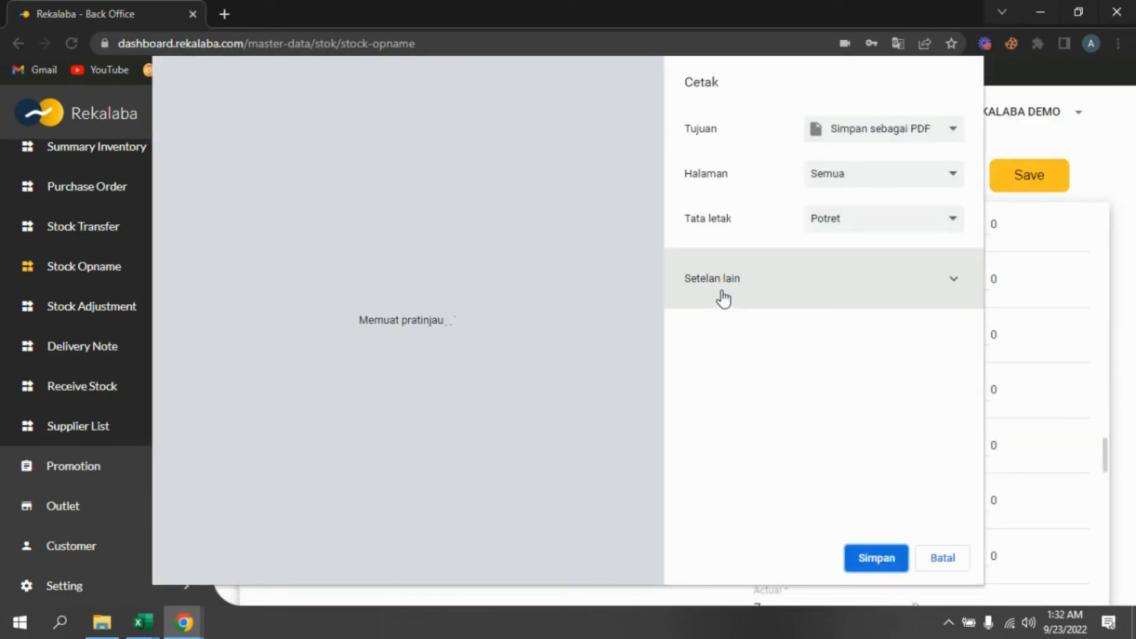
{"action": "left_click", "coordinate": [886, 132]}
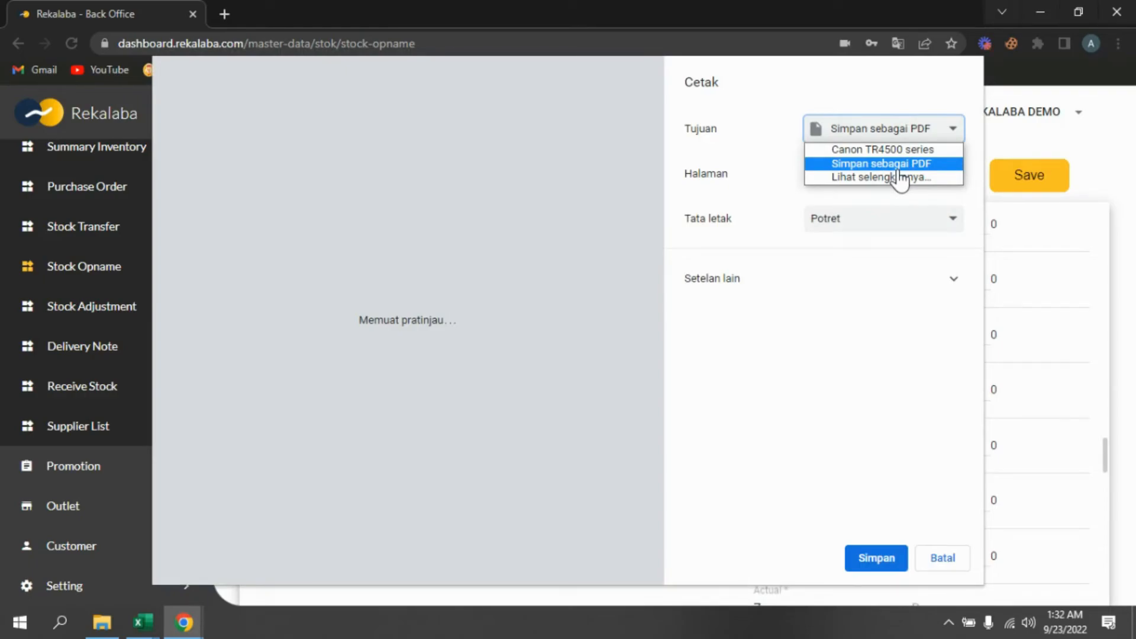
{"action": "left_click", "coordinate": [757, 98]}
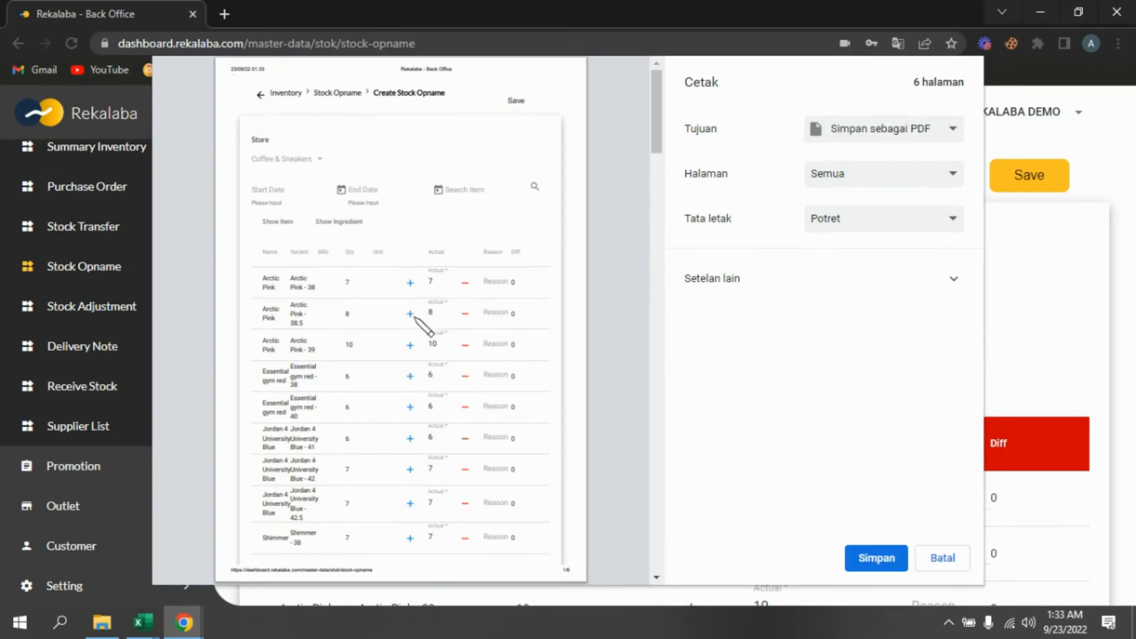
{"action": "scroll", "coordinate": [456, 311], "scroll_direction": "down", "scroll_amount": 7}
{"action": "scroll", "coordinate": [450, 323], "scroll_direction": "down", "scroll_amount": 15}
{"action": "scroll", "coordinate": [459, 331], "scroll_direction": "down", "scroll_amount": 12}
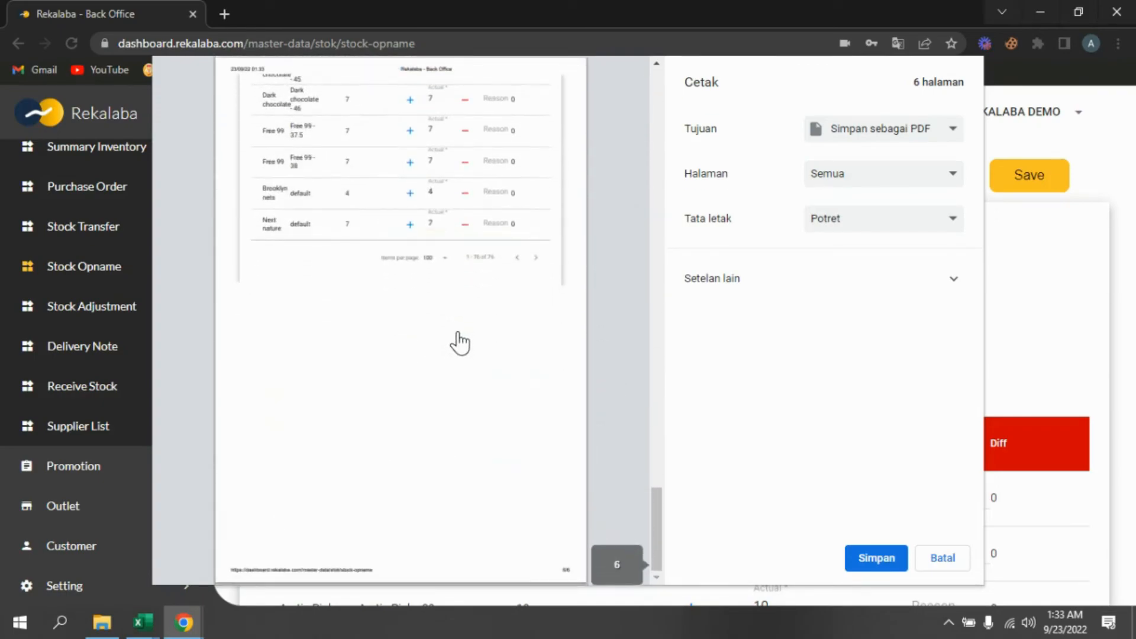
{"action": "scroll", "coordinate": [458, 343], "scroll_direction": "up", "scroll_amount": 14}
{"action": "scroll", "coordinate": [465, 343], "scroll_direction": "up", "scroll_amount": 3}
{"action": "scroll", "coordinate": [455, 337], "scroll_direction": "down", "scroll_amount": 8}
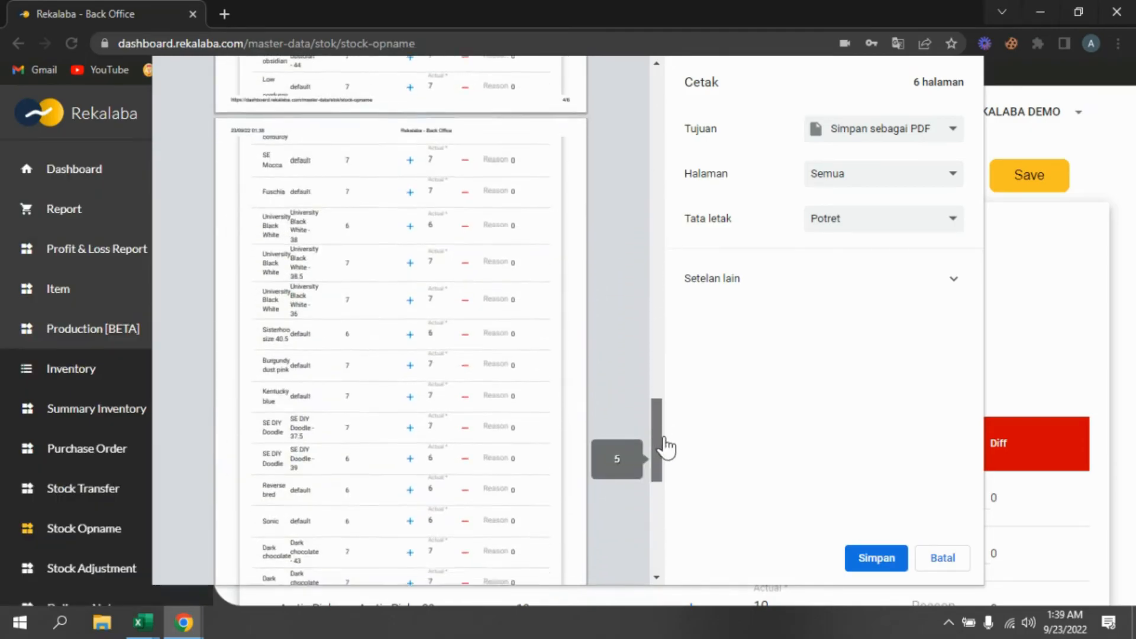
{"action": "left_click_drag", "start_coordinate": [664, 440], "coordinate": [681, 86]}
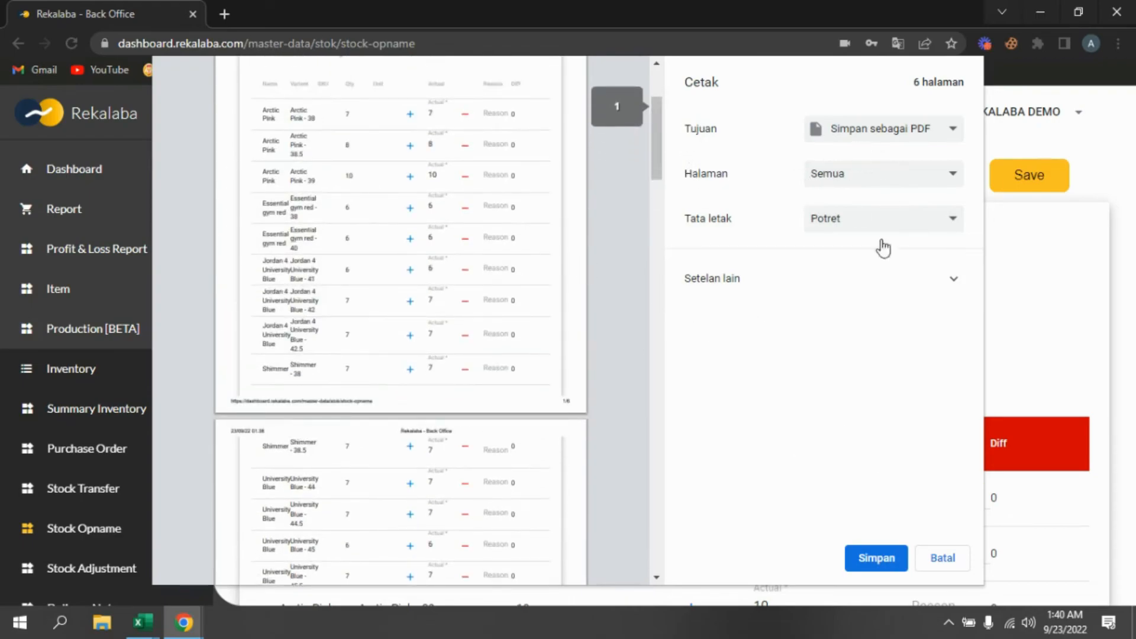
{"action": "left_click", "coordinate": [944, 559]}
- Return to the Stock Opname list and open the settled 2022-09-23 Coffee & Sneakers opname to review its item differences
{"action": "scroll", "coordinate": [553, 385], "scroll_direction": "down", "scroll_amount": 5}
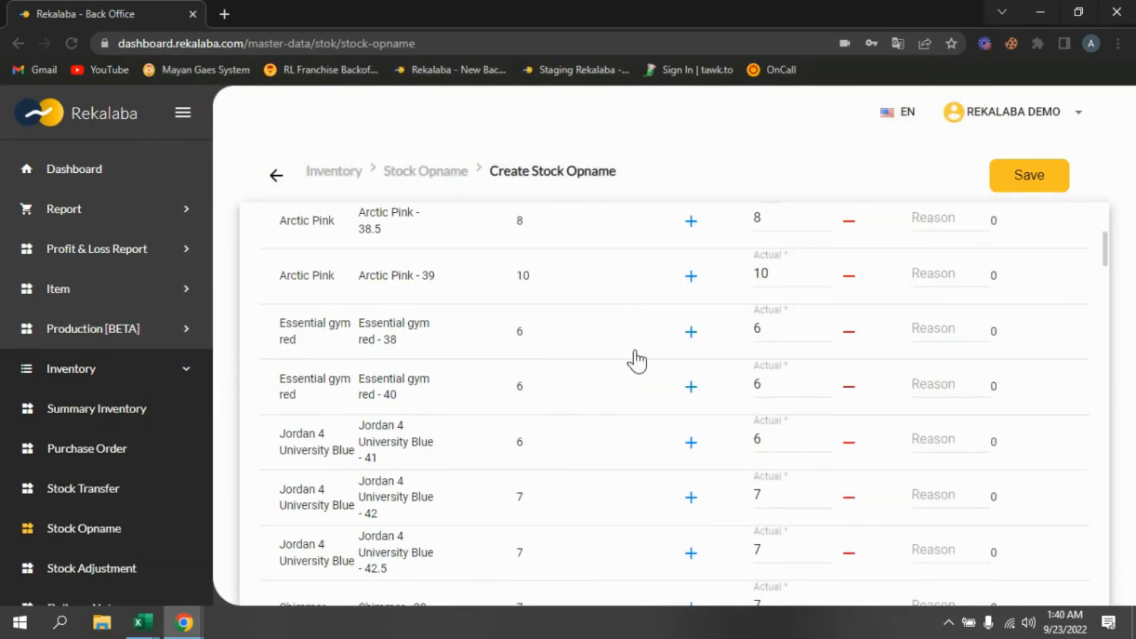
{"action": "scroll", "coordinate": [607, 368], "scroll_direction": "down", "scroll_amount": 4}
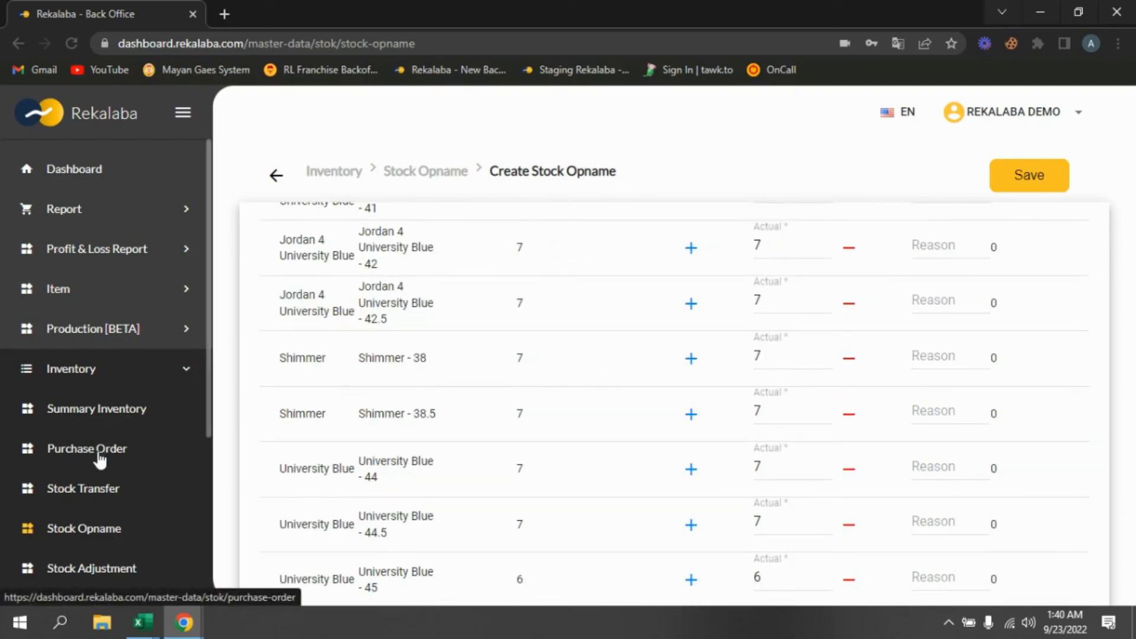
{"action": "left_click", "coordinate": [92, 533]}
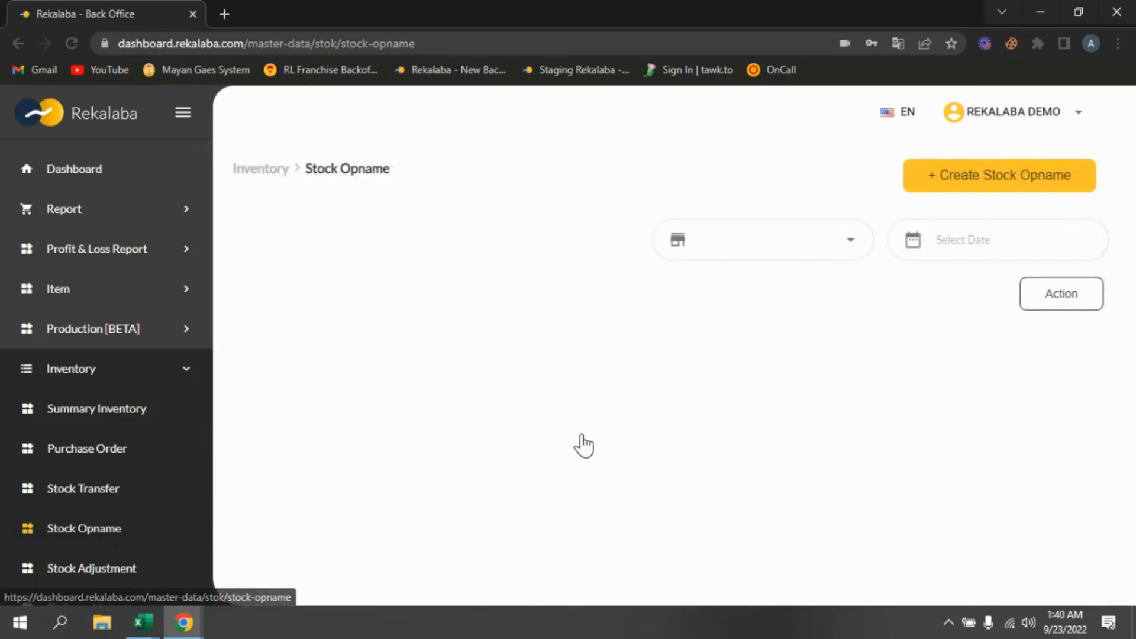
{"action": "scroll", "coordinate": [747, 473], "scroll_direction": "down", "scroll_amount": 1}
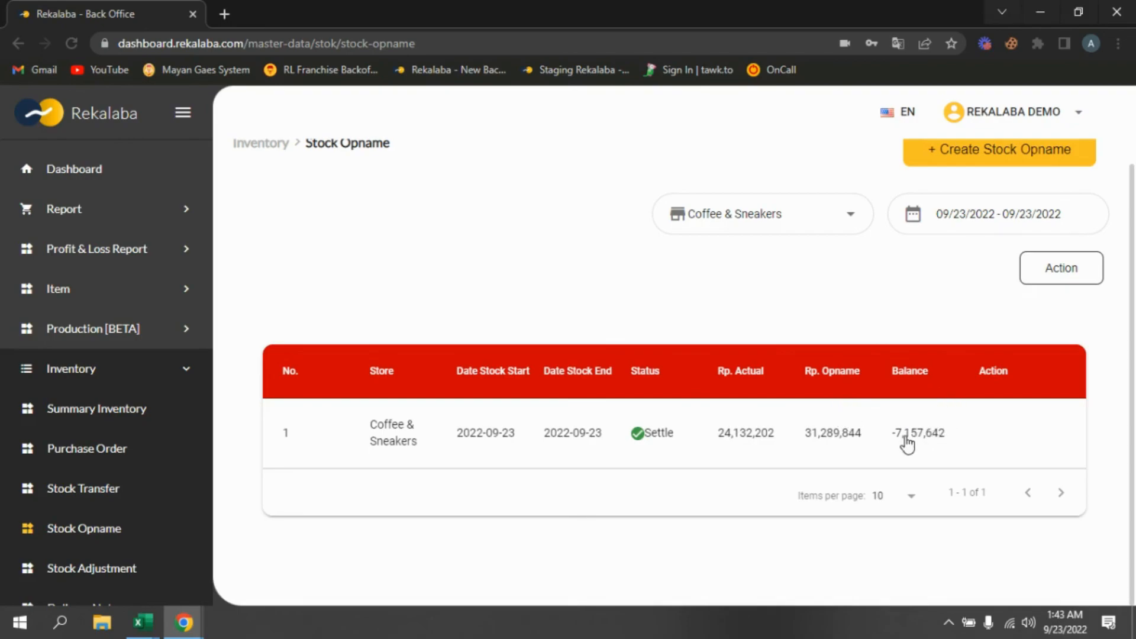
{"action": "left_click", "coordinate": [563, 434]}
{"action": "scroll", "coordinate": [904, 482], "scroll_direction": "down", "scroll_amount": 3}
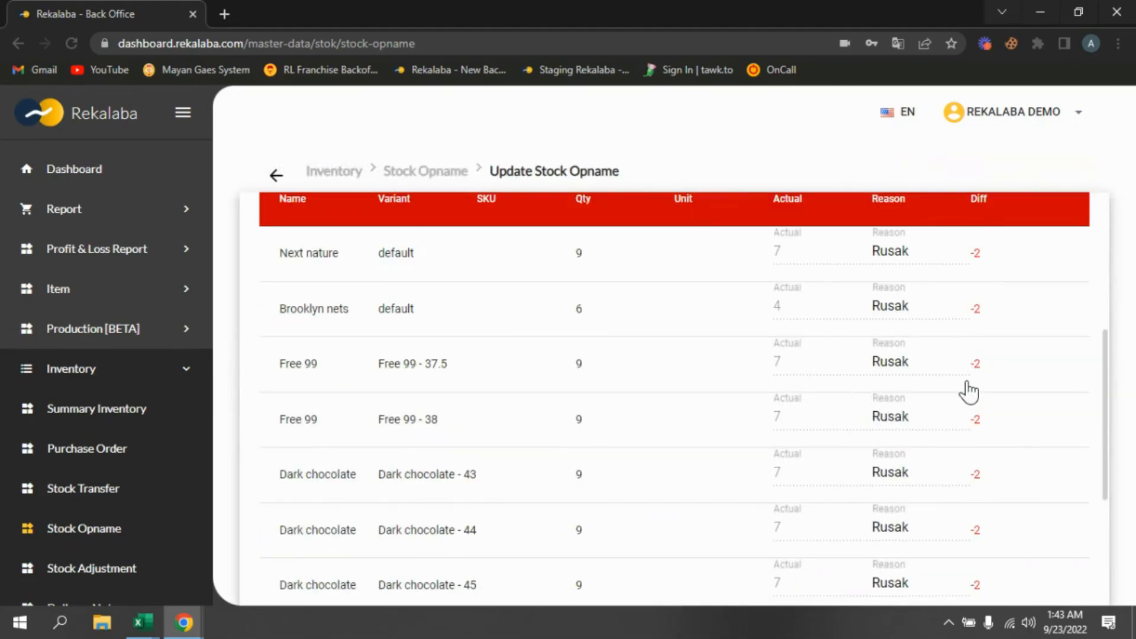
{"action": "scroll", "coordinate": [969, 392], "scroll_direction": "down", "scroll_amount": 5}
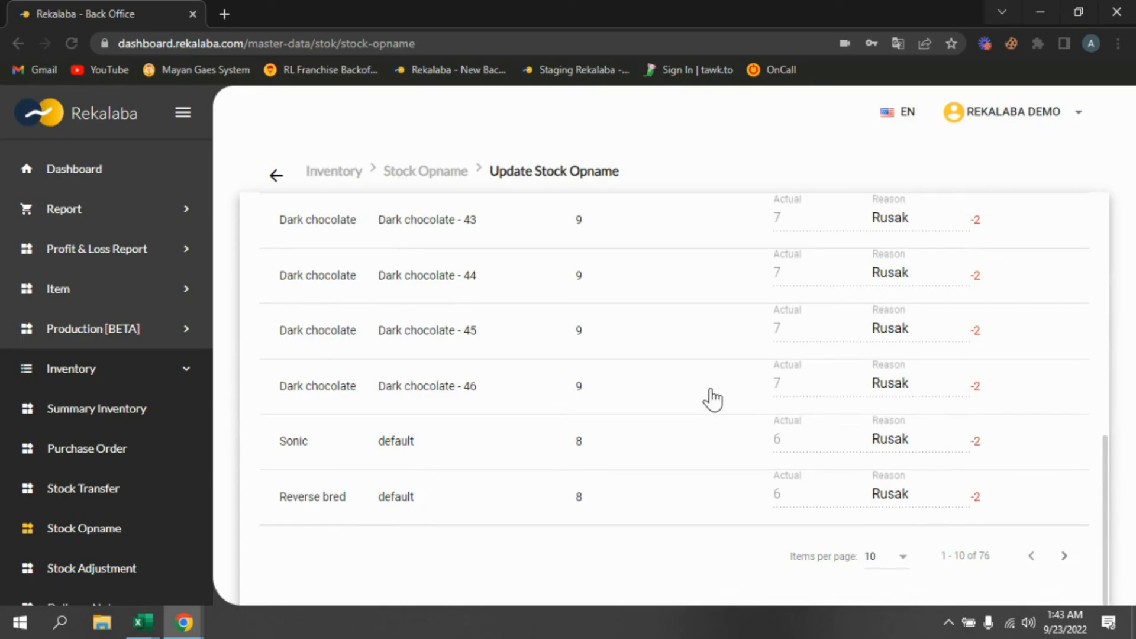